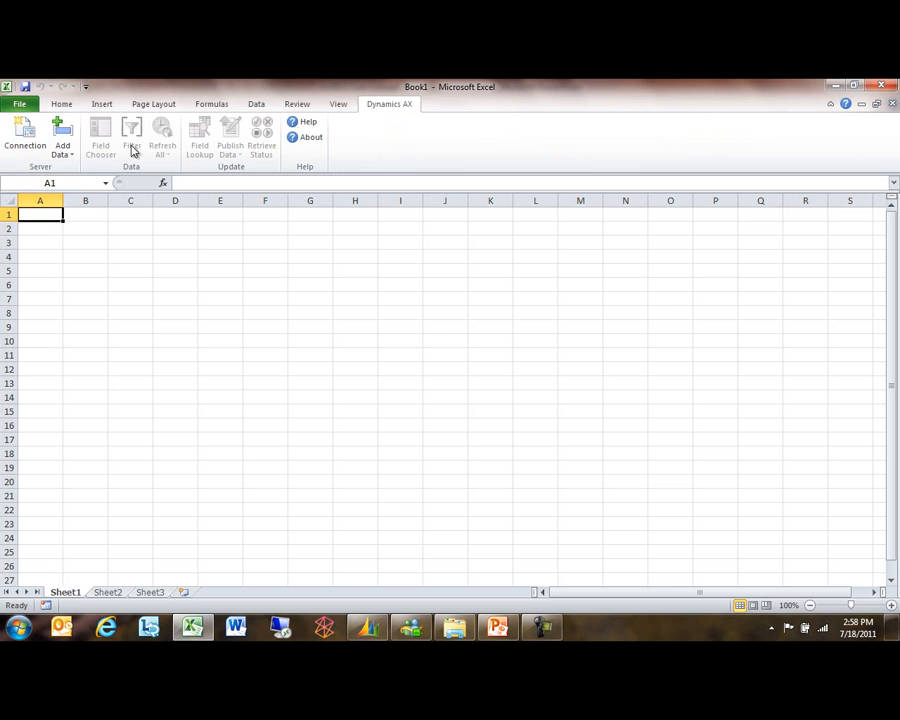
Step: Start adding Dynamics AX data to the workbook and select the Accounts payable Vendor Groups data source
left_click(62, 135)
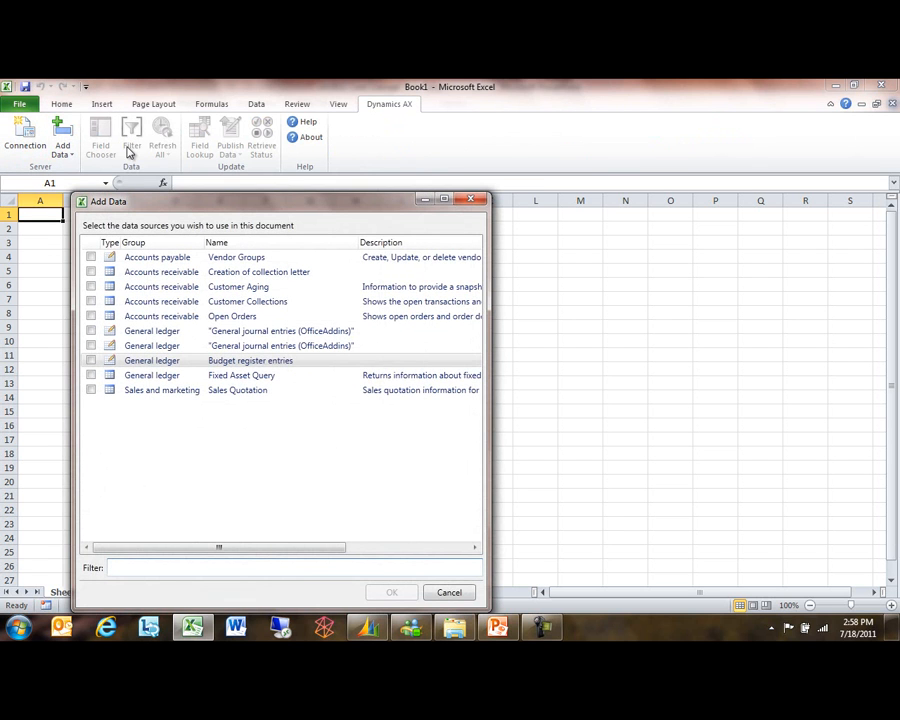
left_click(128, 257)
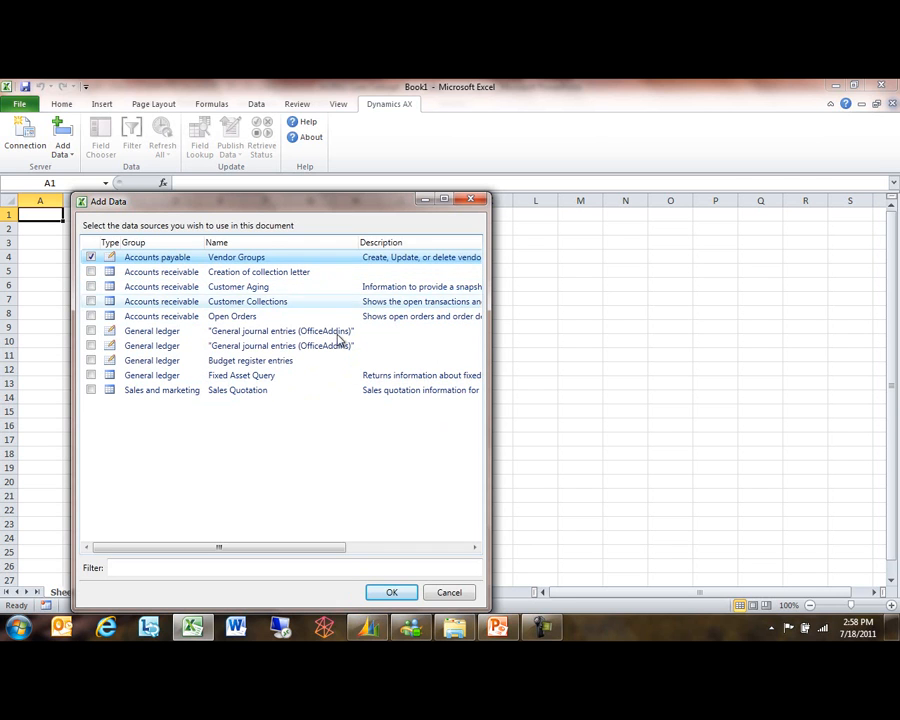
Step: Switch to Microsoft Dynamics AX, examine the document data sources under Organization administration's document management setup, and return to Excel
left_click(376, 632)
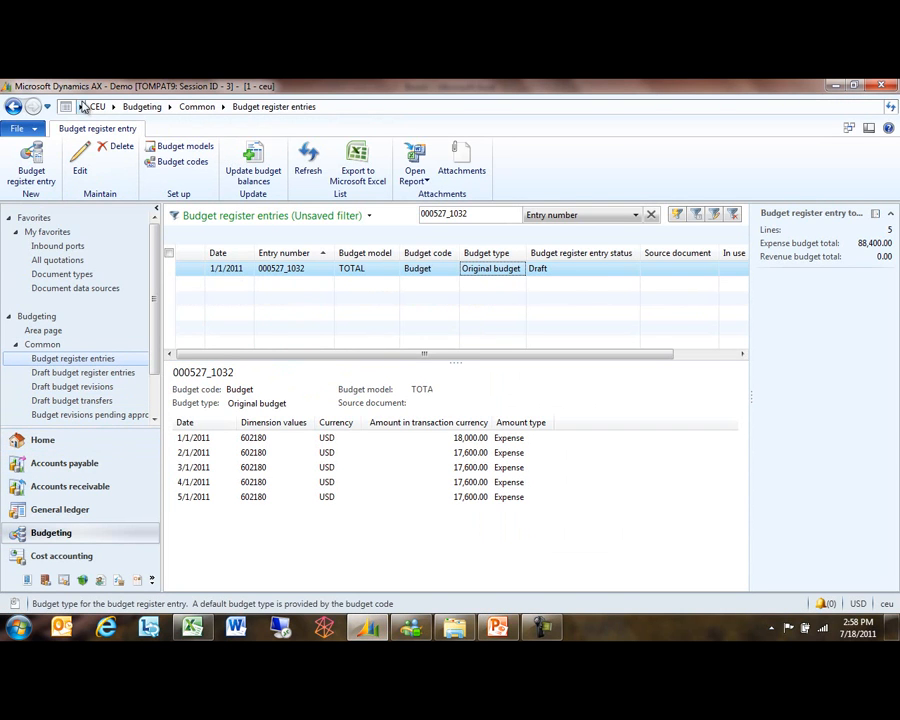
left_click(113, 106)
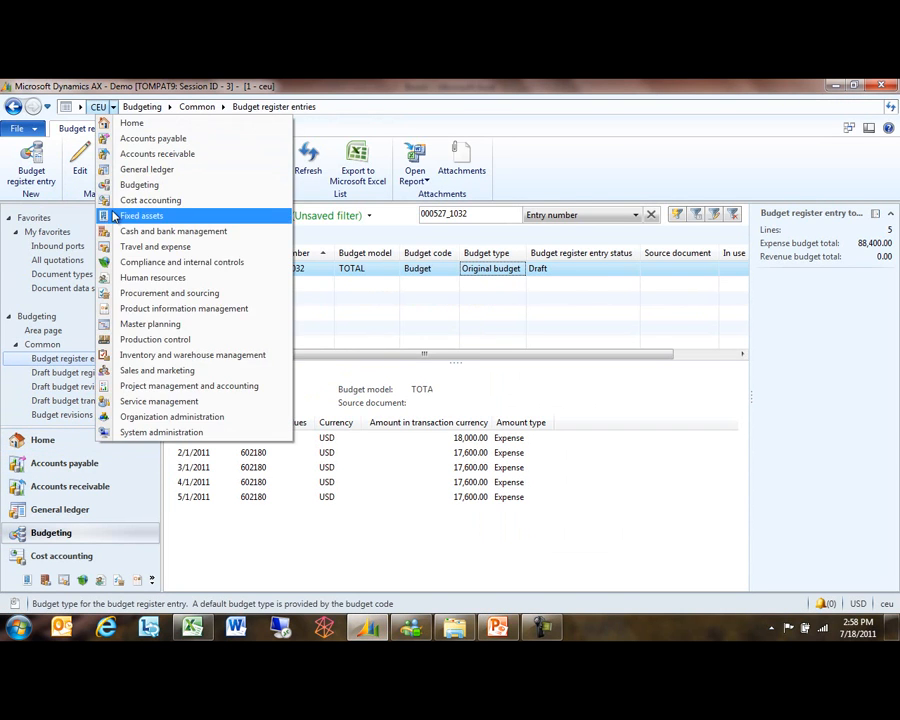
left_click(120, 416)
scroll(432, 469, "down", 3)
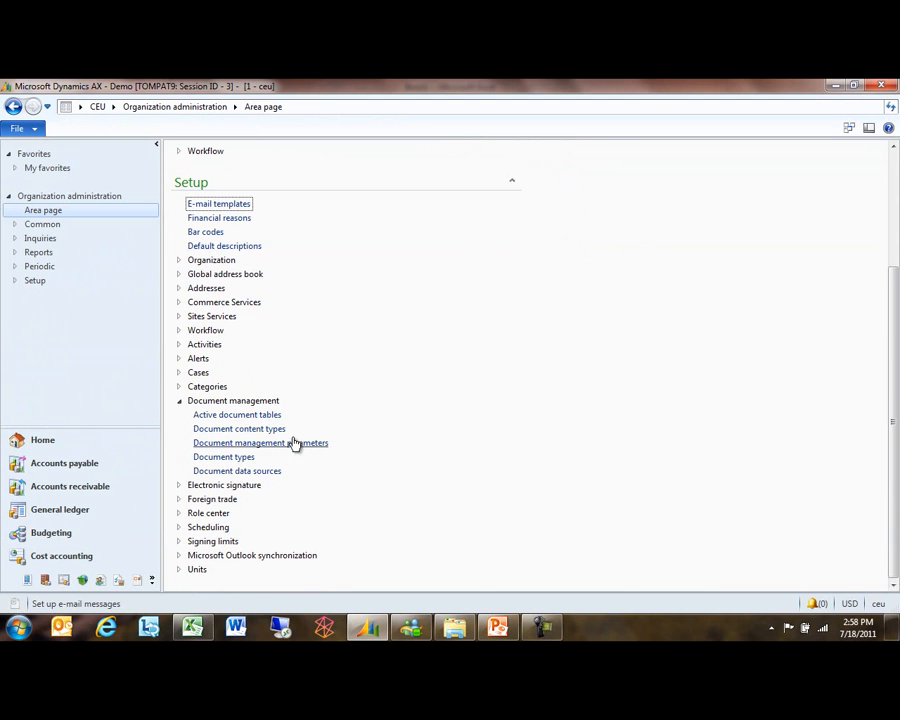
left_click(225, 472)
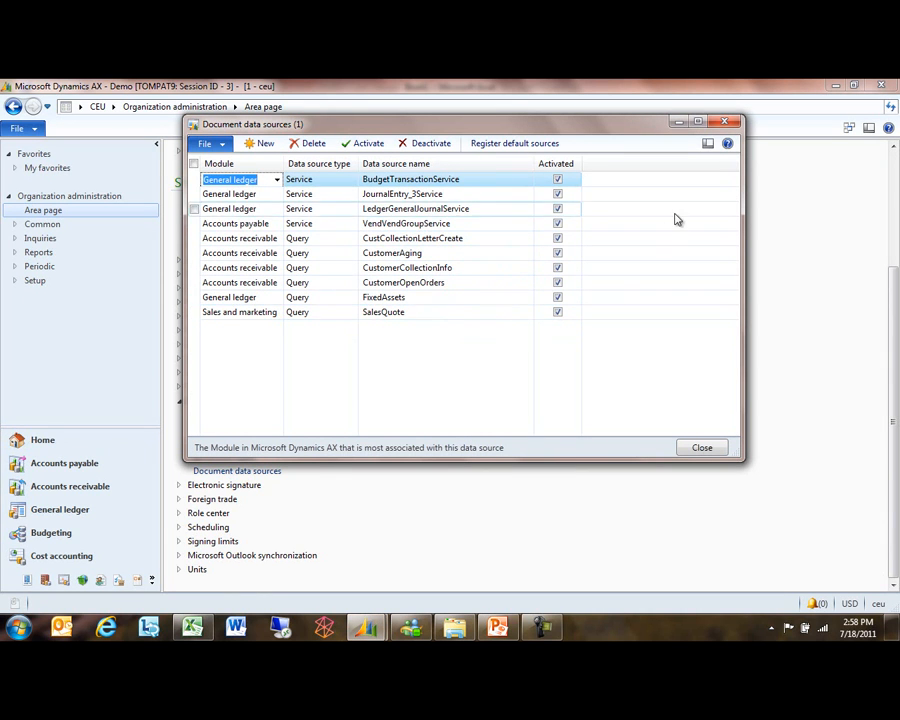
left_click(729, 124)
left_click(837, 88)
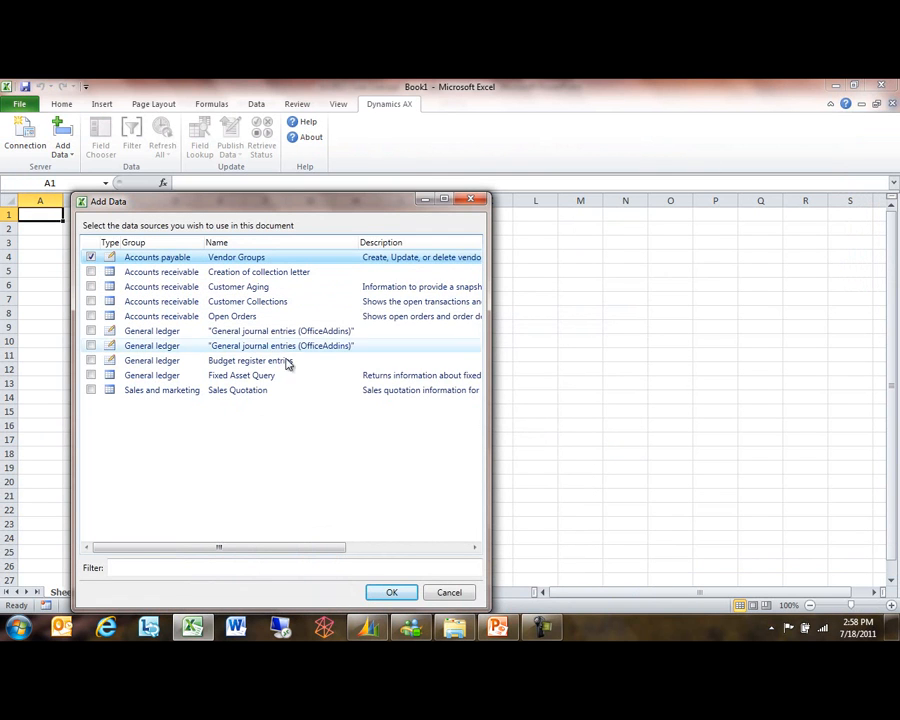
Step: Add the selected Vendor Groups source and place its Vendor group and Description fields as table columns starting at cell B3
left_click(391, 594)
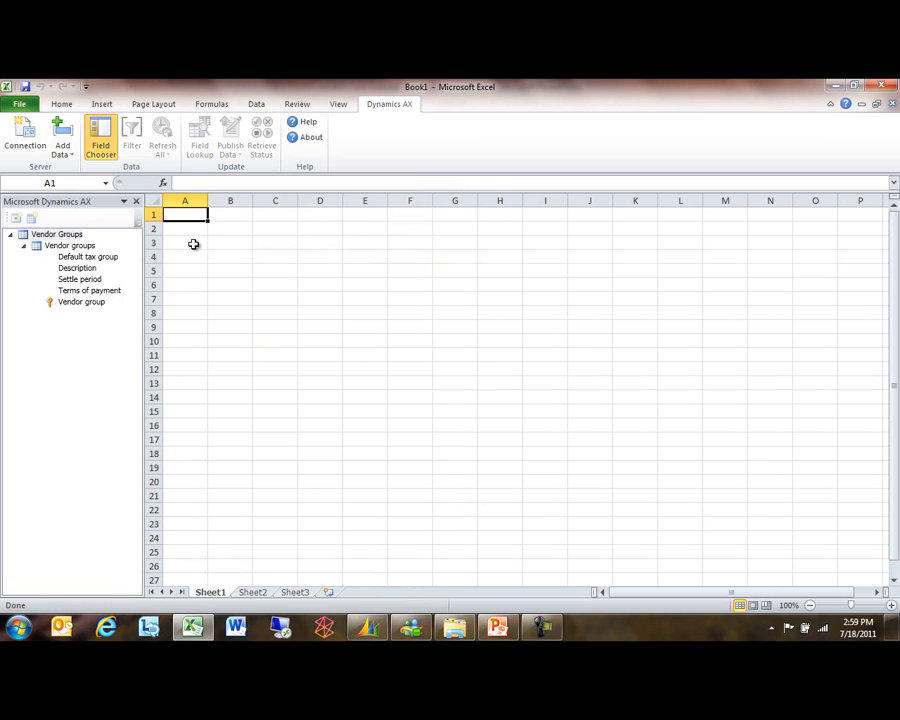
left_click(223, 240)
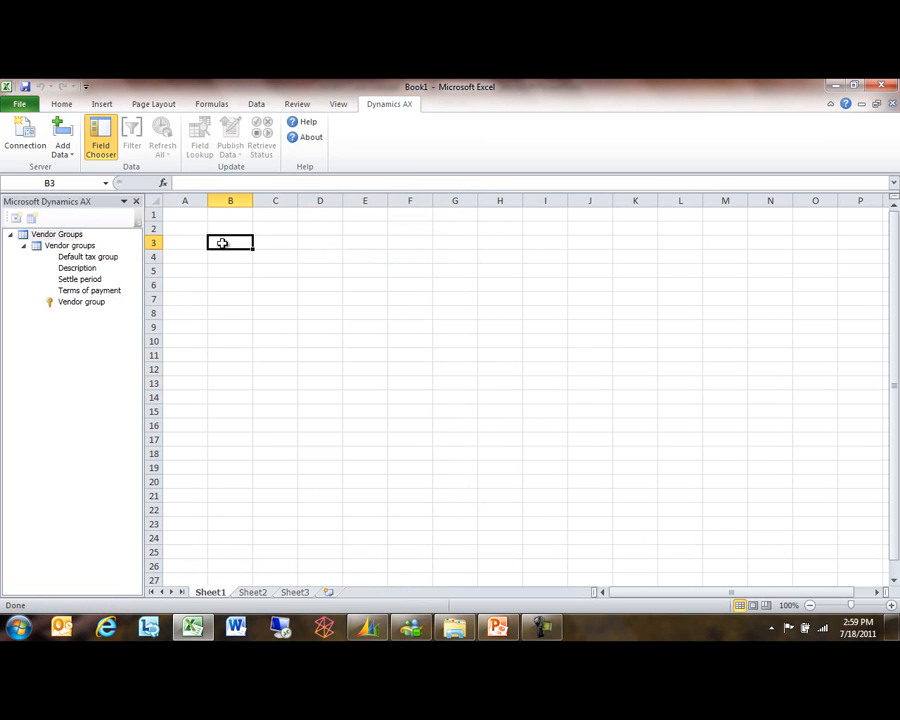
double_click(86, 304)
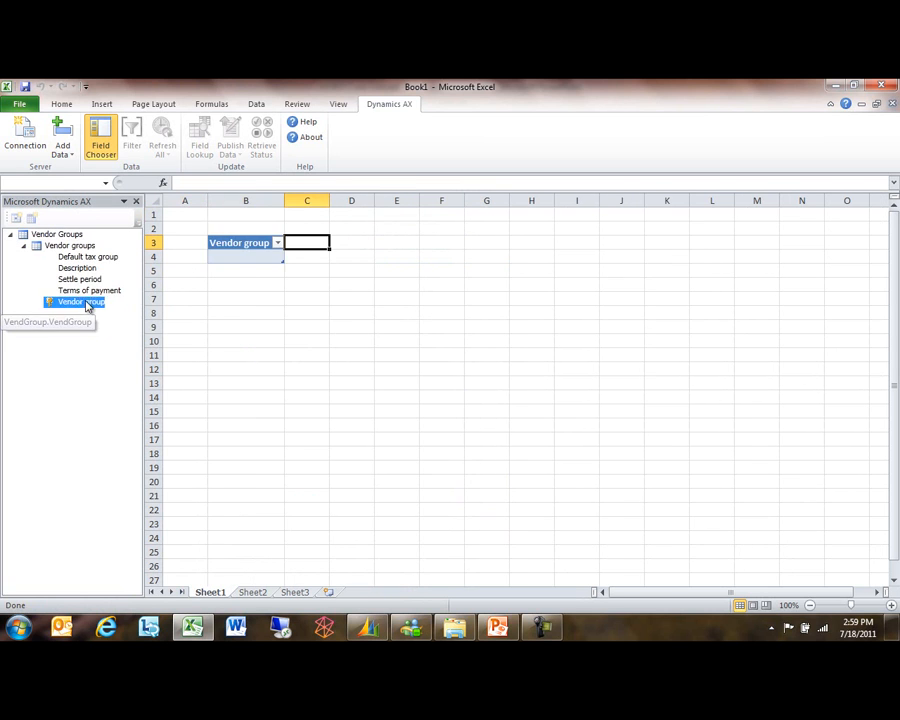
left_click(62, 290)
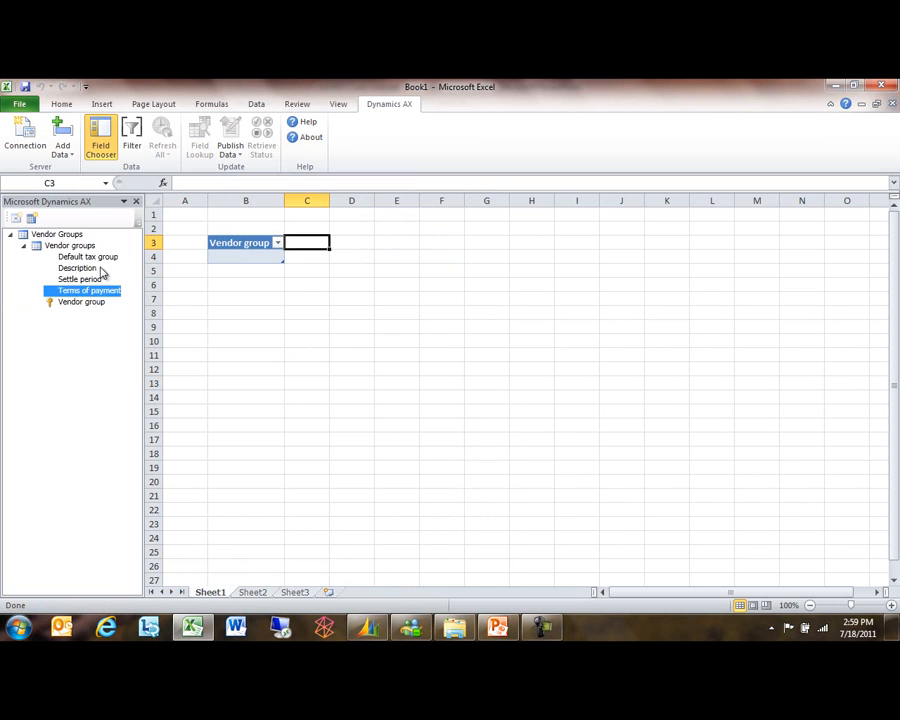
left_click(78, 268)
left_click_drag(80, 268, 297, 243)
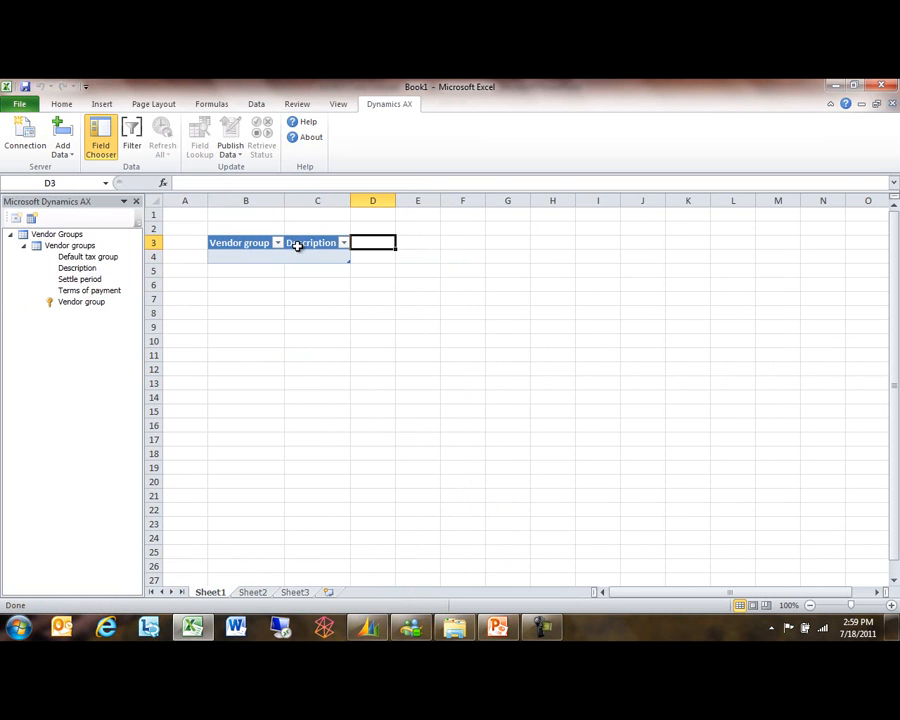
Step: Append the Settle period, Terms of payment and Default tax group columns, and load the vendor records with the field chooser closed
double_click(78, 280)
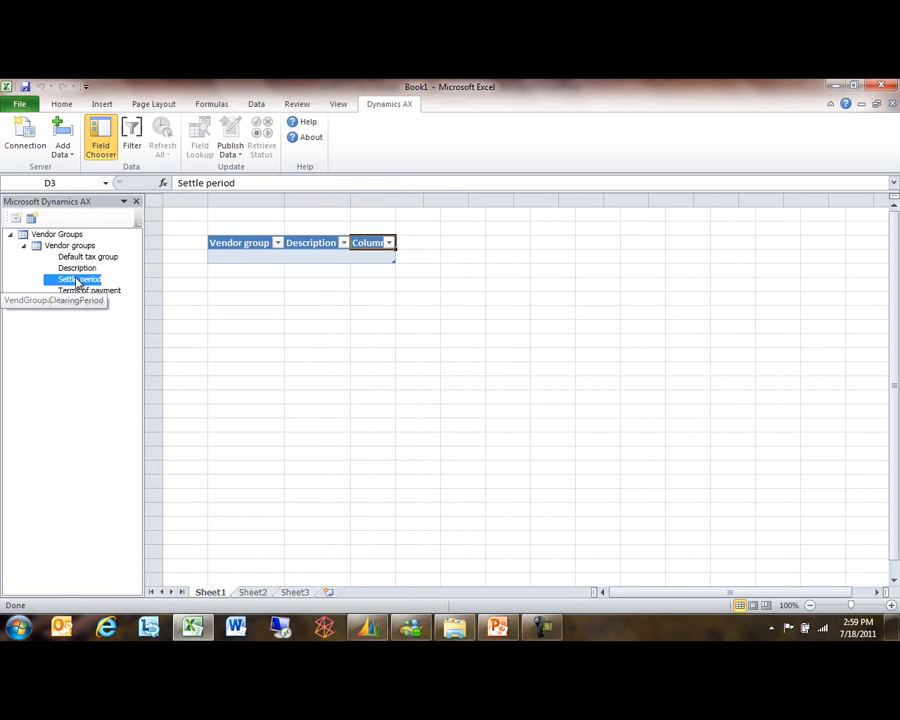
double_click(80, 290)
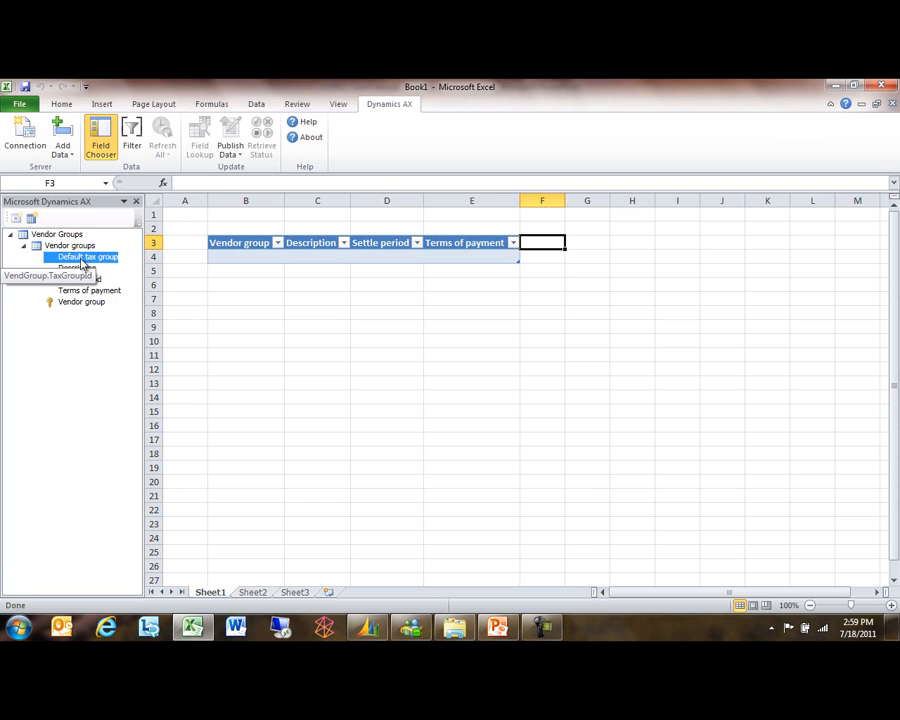
double_click(83, 259)
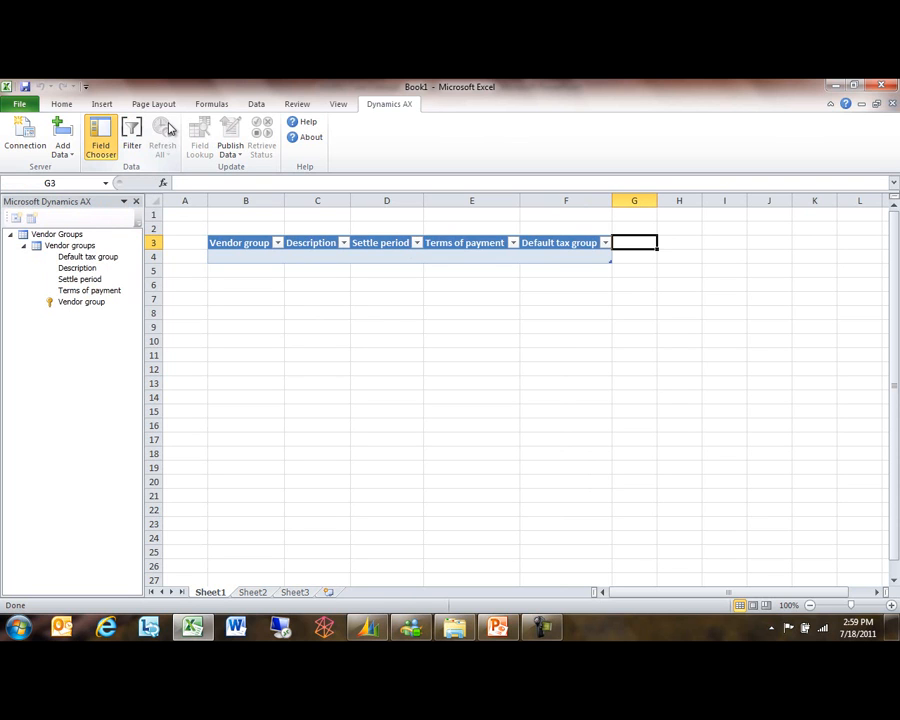
left_click(103, 160)
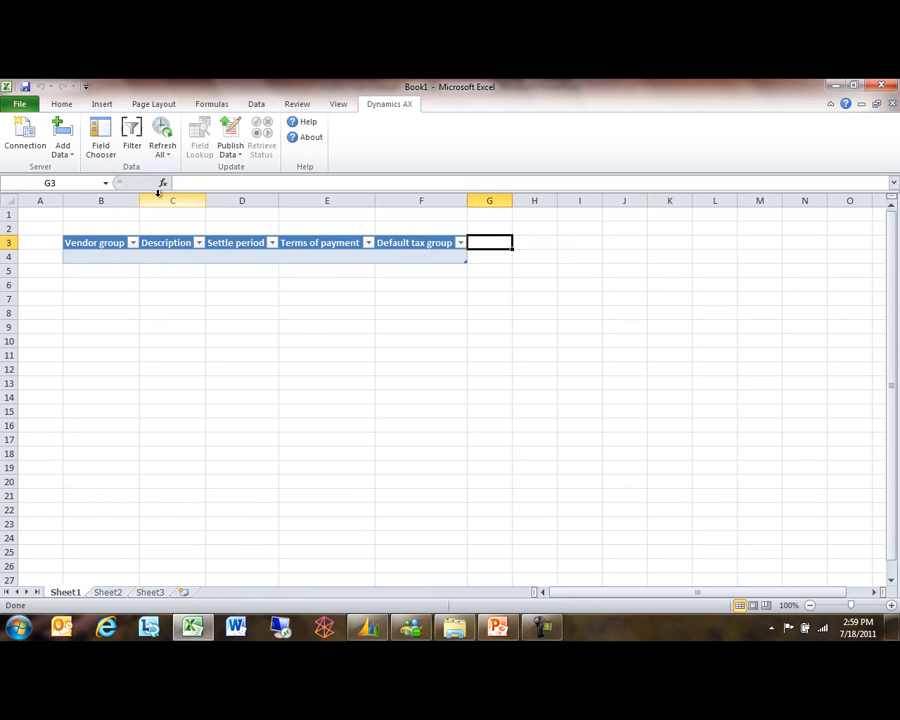
left_click(167, 136)
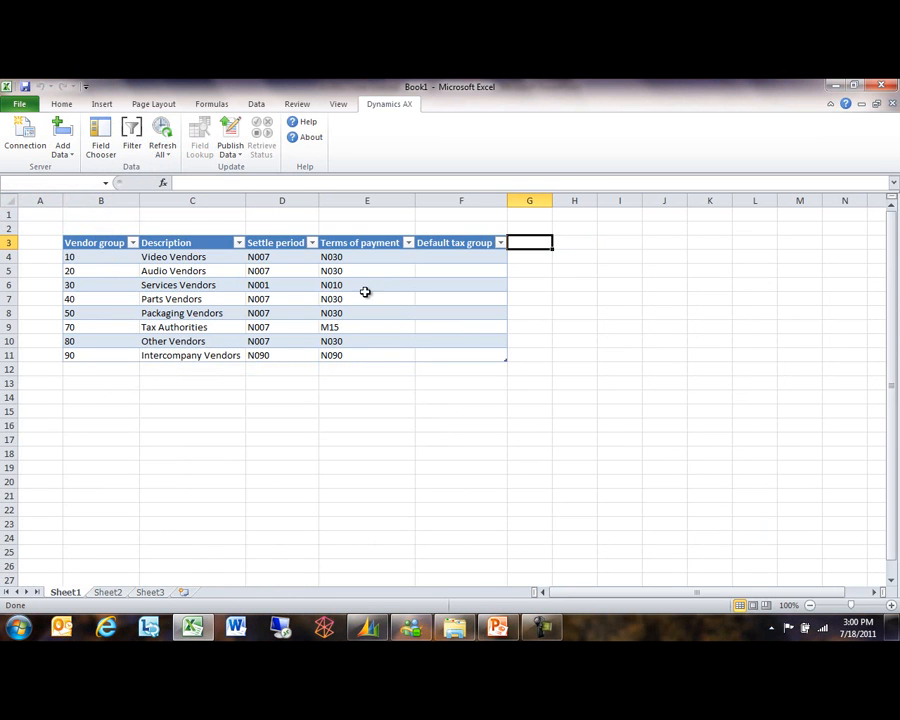
Step: Change the description of vendor group 90 to "Intercompany Vendors Edit" and publish the data to Dynamics AX
left_click_drag(245, 201, 287, 201)
double_click(251, 355)
type("Eedi")
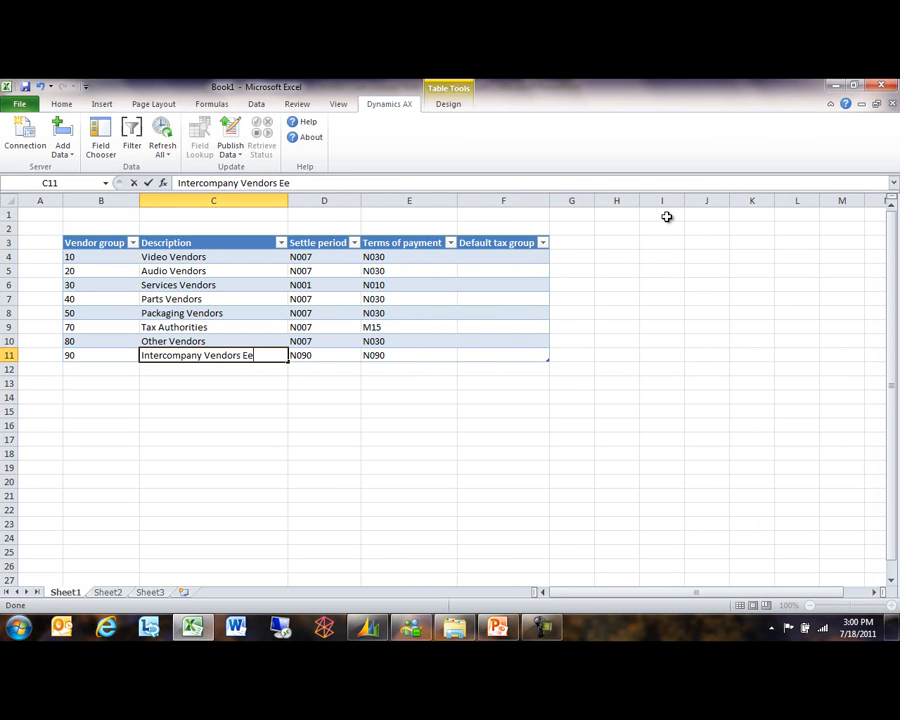
left_click(617, 425)
left_click(240, 157)
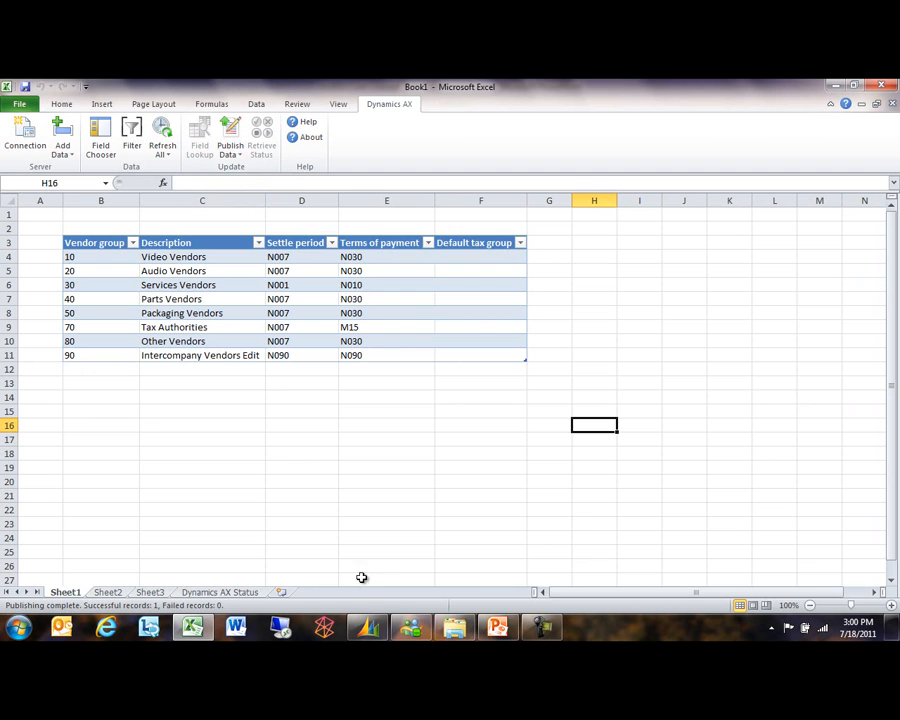
Step: Switch to Microsoft Dynamics AX, check vendor group 90 in the Accounts payable vendor groups form, and return to Excel
left_click(367, 627)
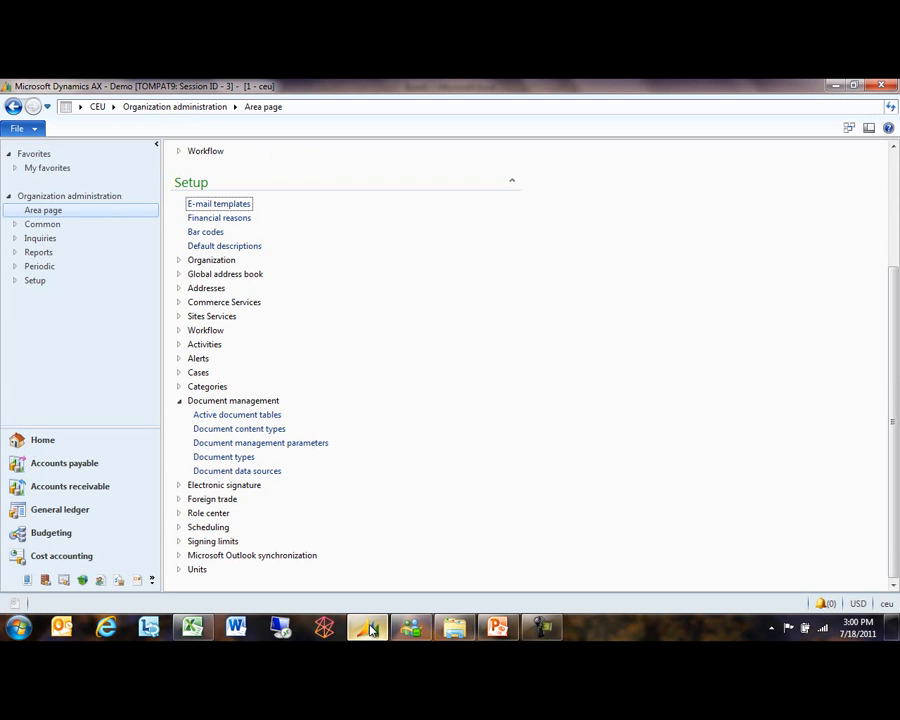
left_click(54, 463)
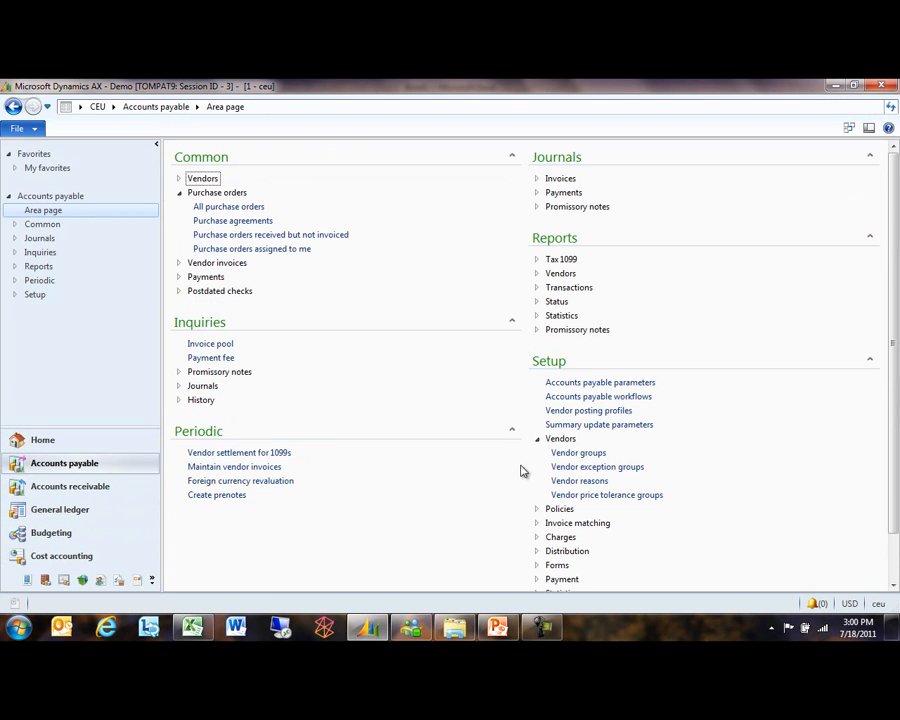
left_click(558, 450)
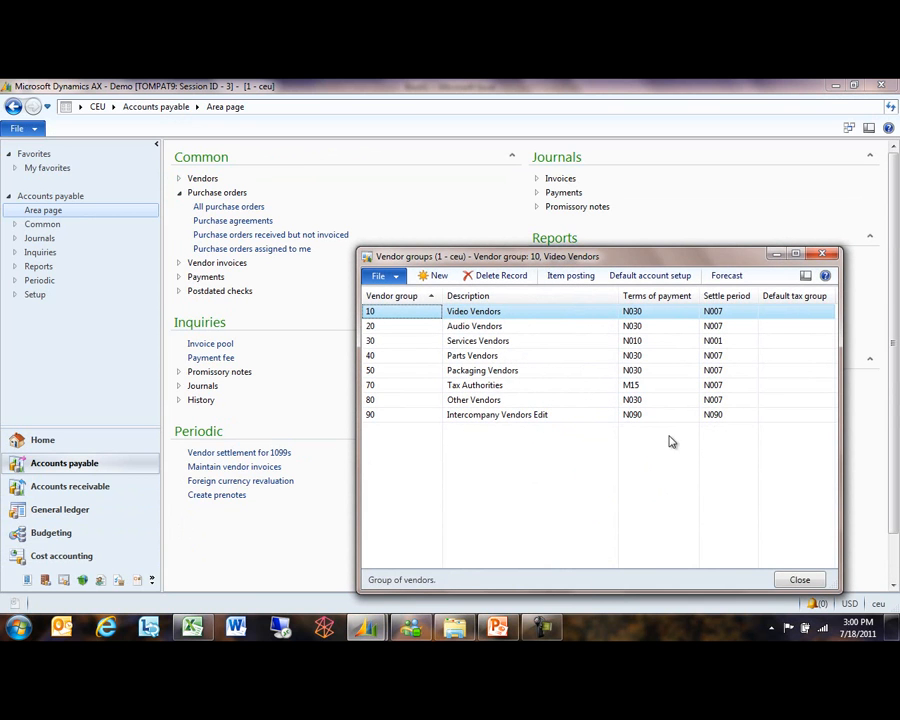
key("alt+Tab")
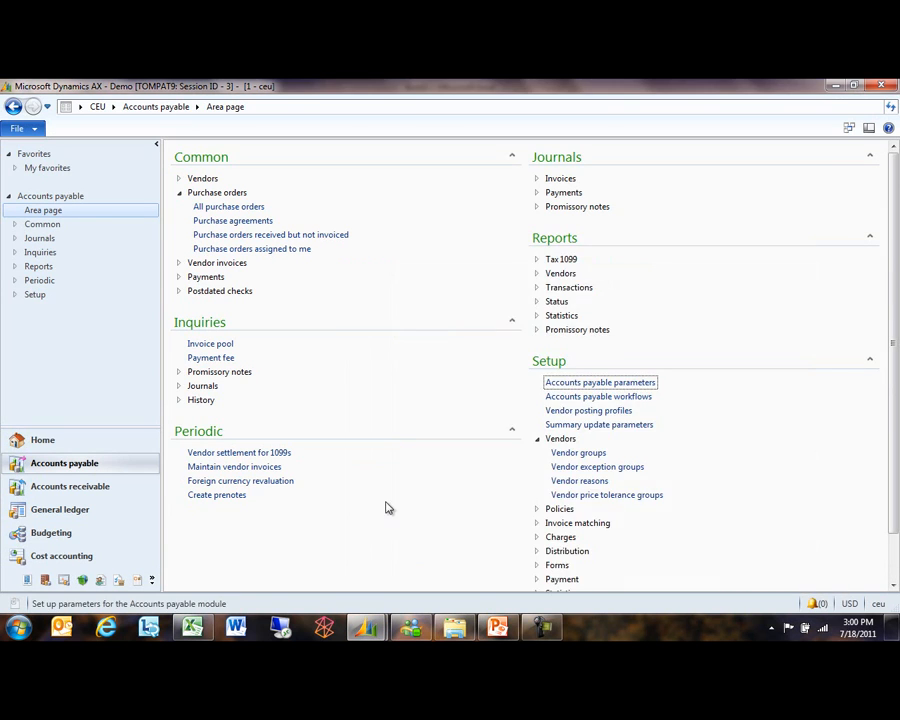
key("alt+Tab")
key("Tab")
Step: Set the settle period of vendor group 90 to xyz and publish the data to Dynamics AX
left_click(301, 439)
left_click(304, 353)
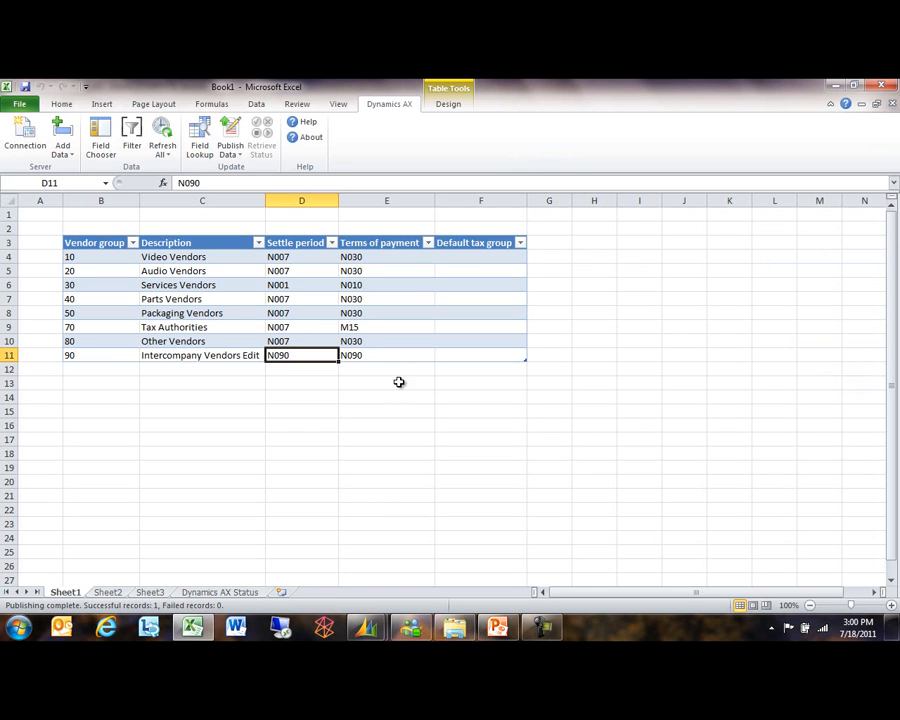
type("xyz")
key("Tab")
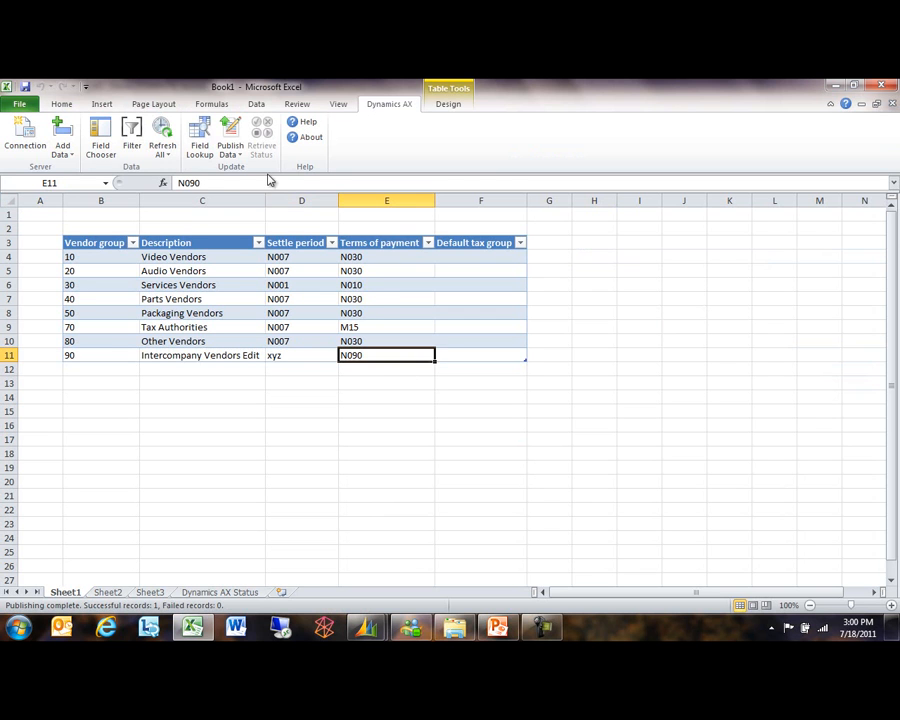
left_click(230, 135)
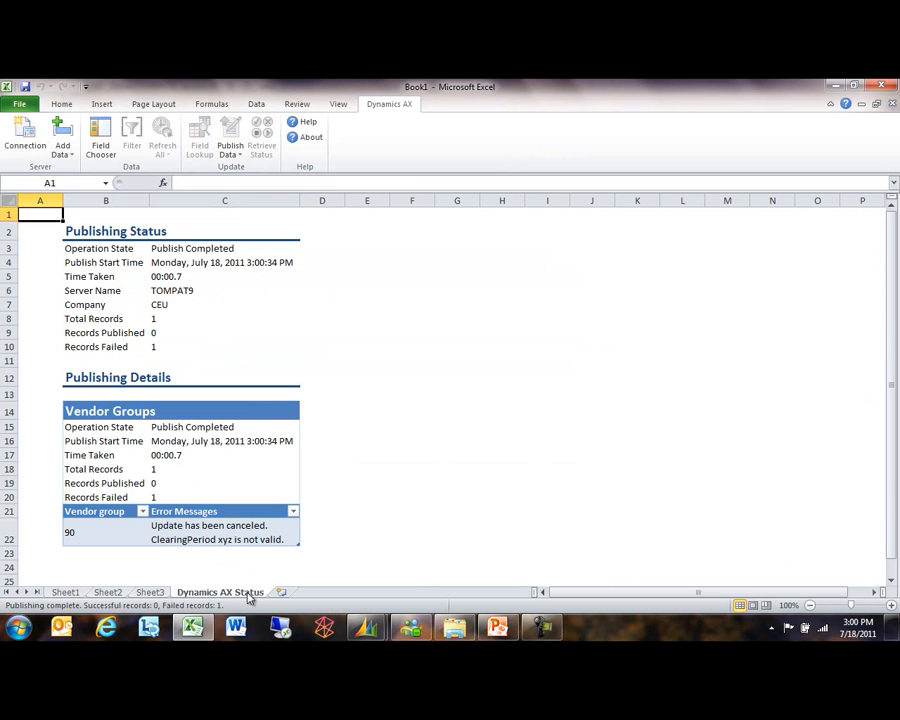
Step: Examine the publishing details and error messages for Vendor Groups on the Dynamics AX Status sheet
left_click_drag(94, 409, 184, 525)
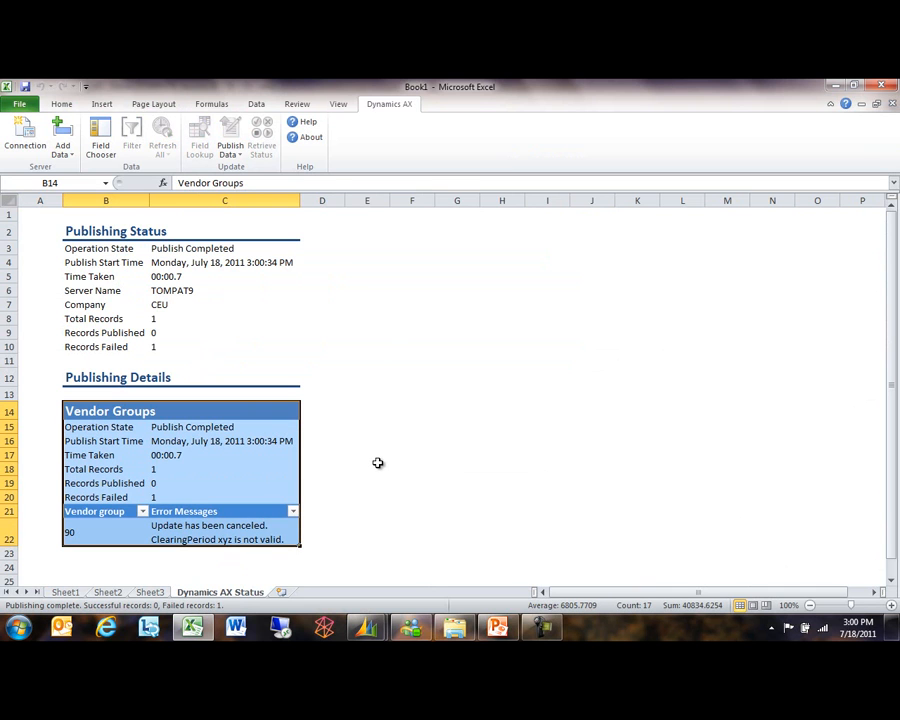
left_click(378, 467)
left_click(184, 499)
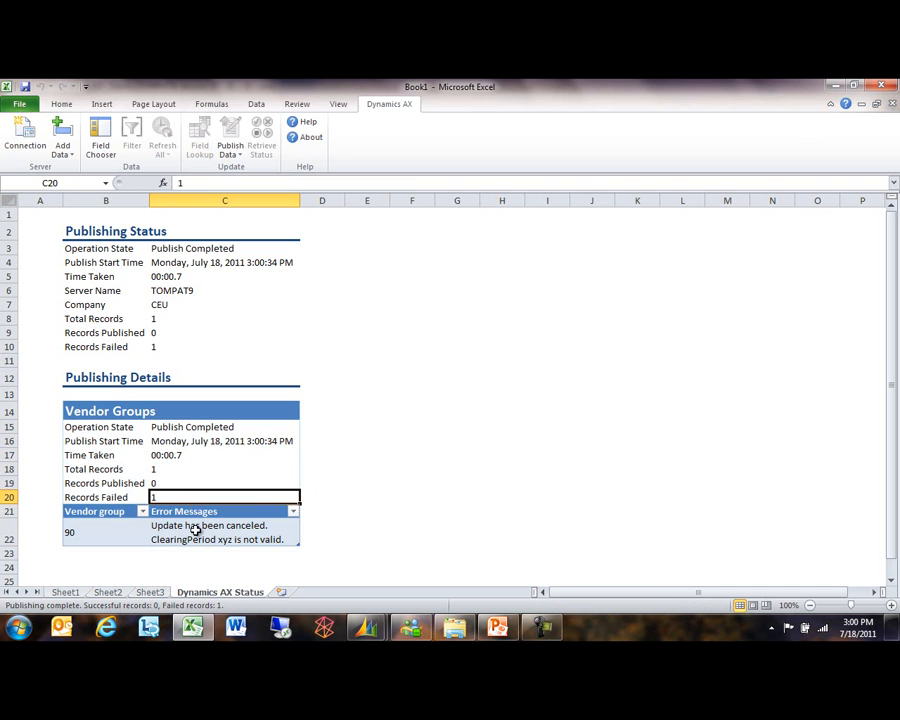
left_click(195, 530)
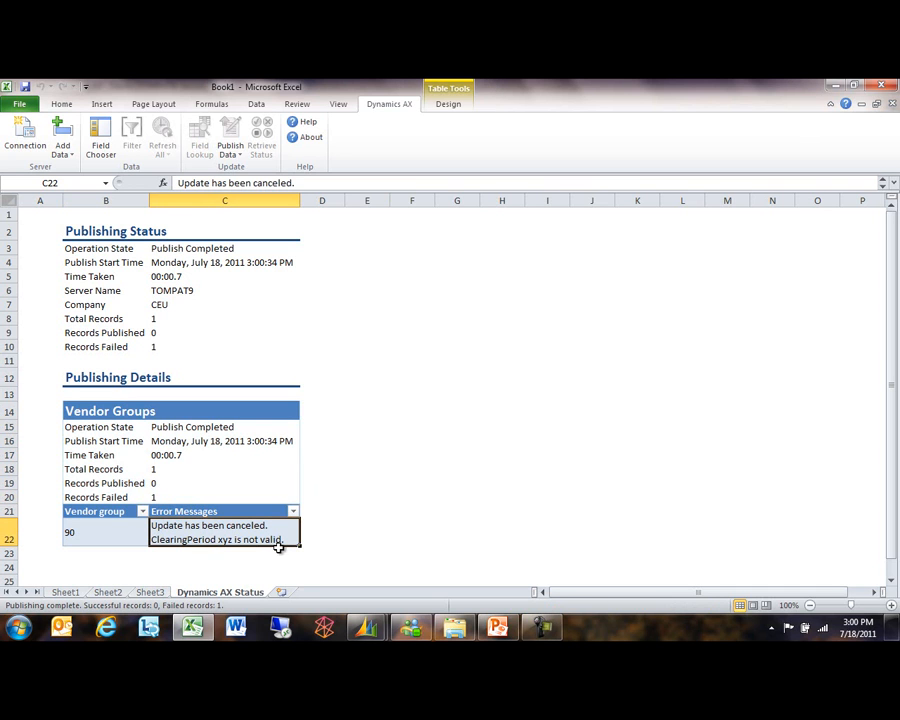
left_click(109, 530)
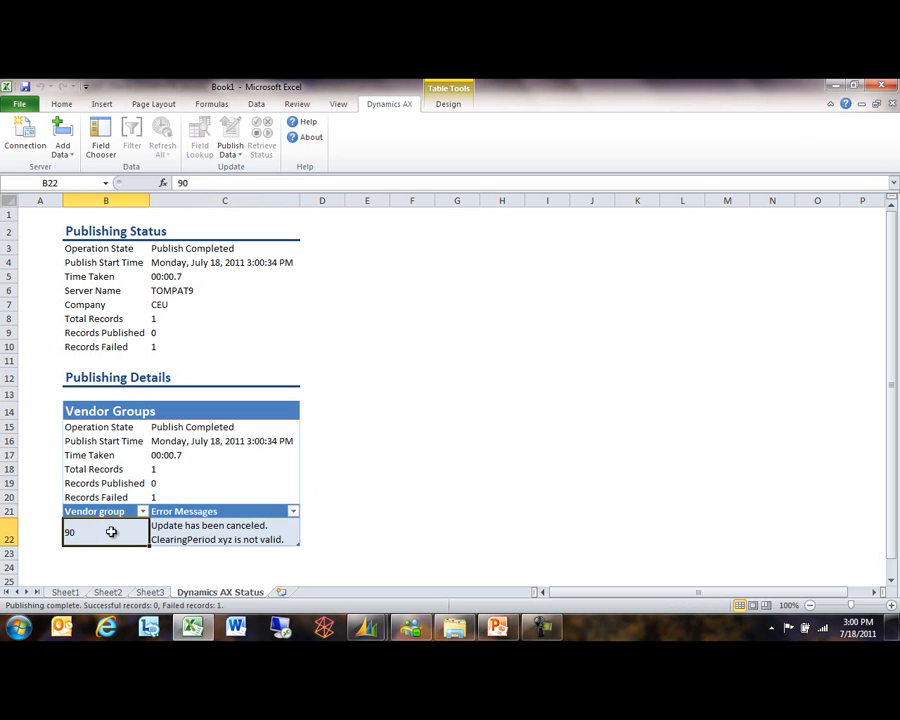
left_click(178, 535)
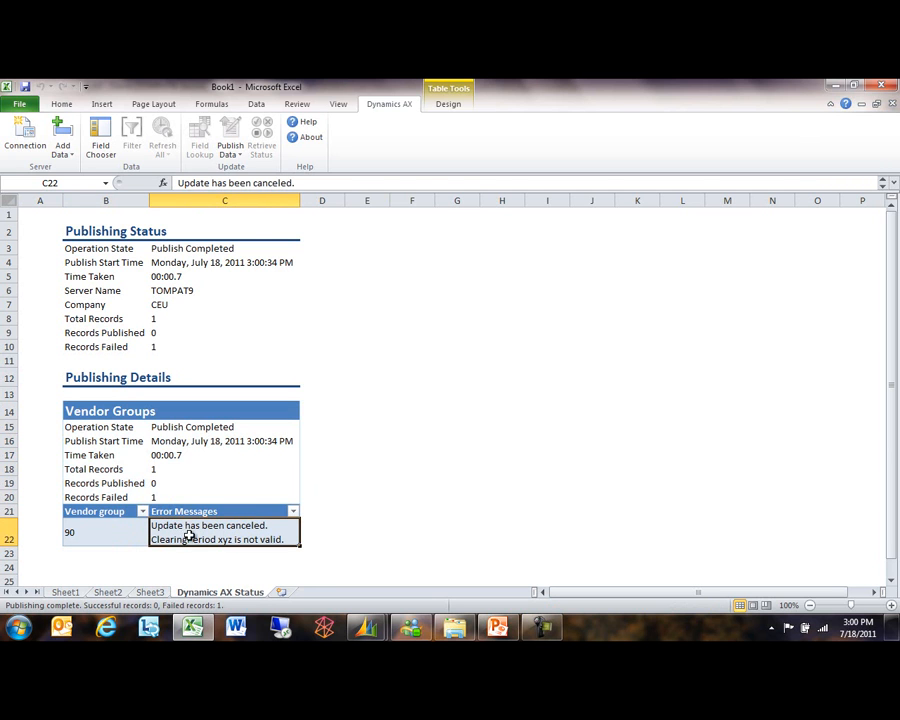
Step: Set the settle period of vendor group 90 on Sheet1 to N090 through the field lookup, and publish the data to Dynamics AX
left_click(74, 594)
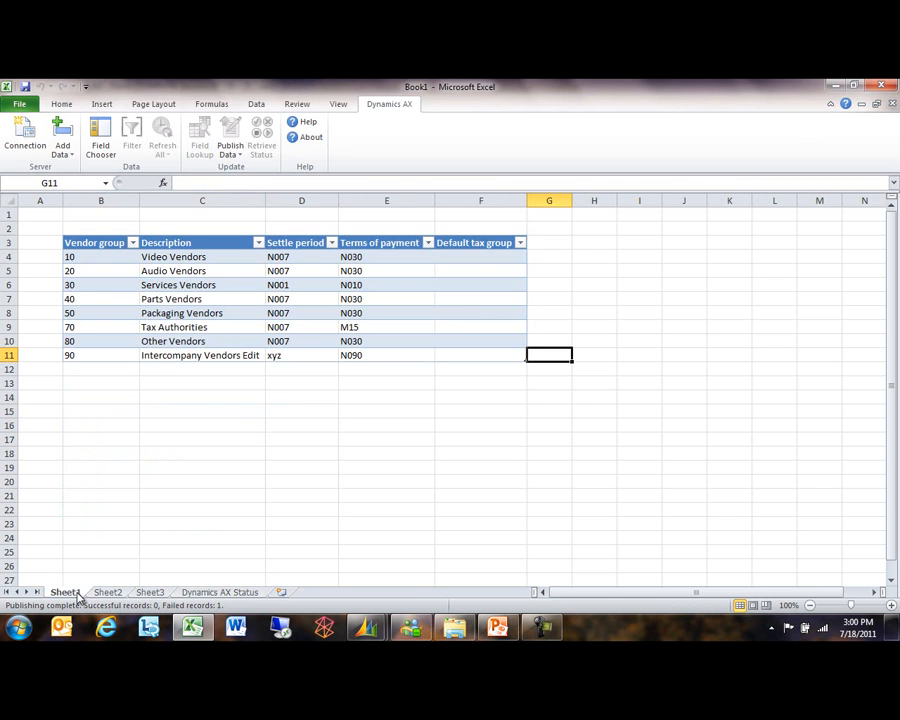
left_click(299, 443)
left_click(291, 356)
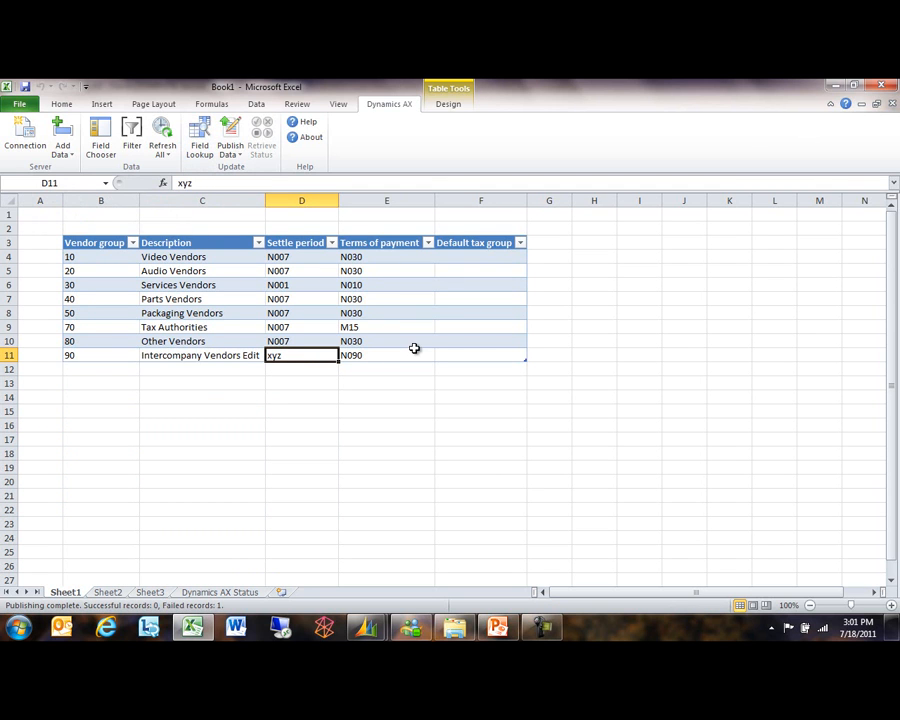
key("Left")
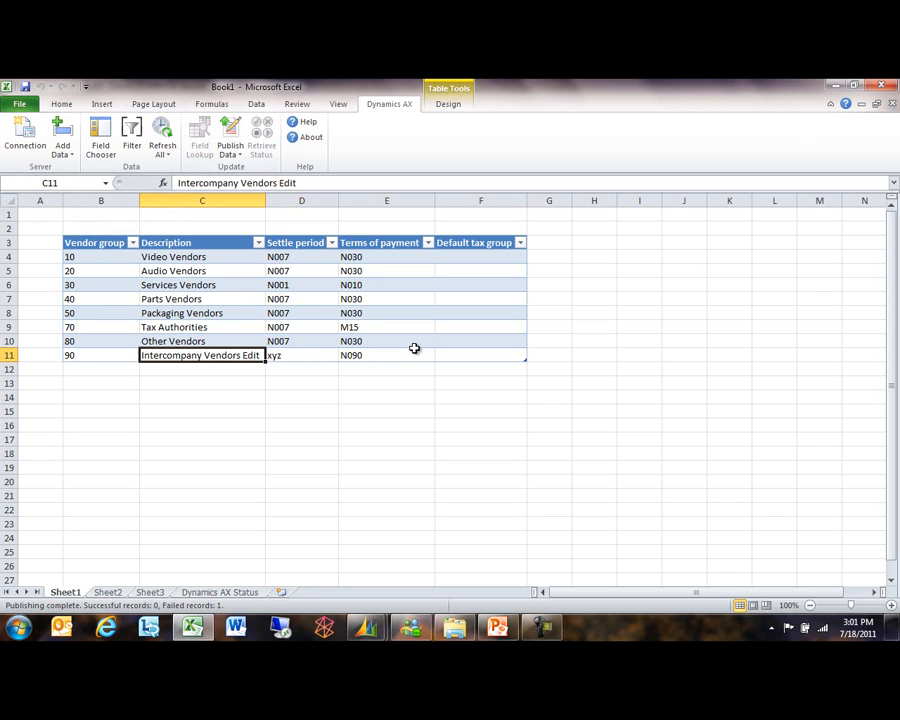
key("Right")
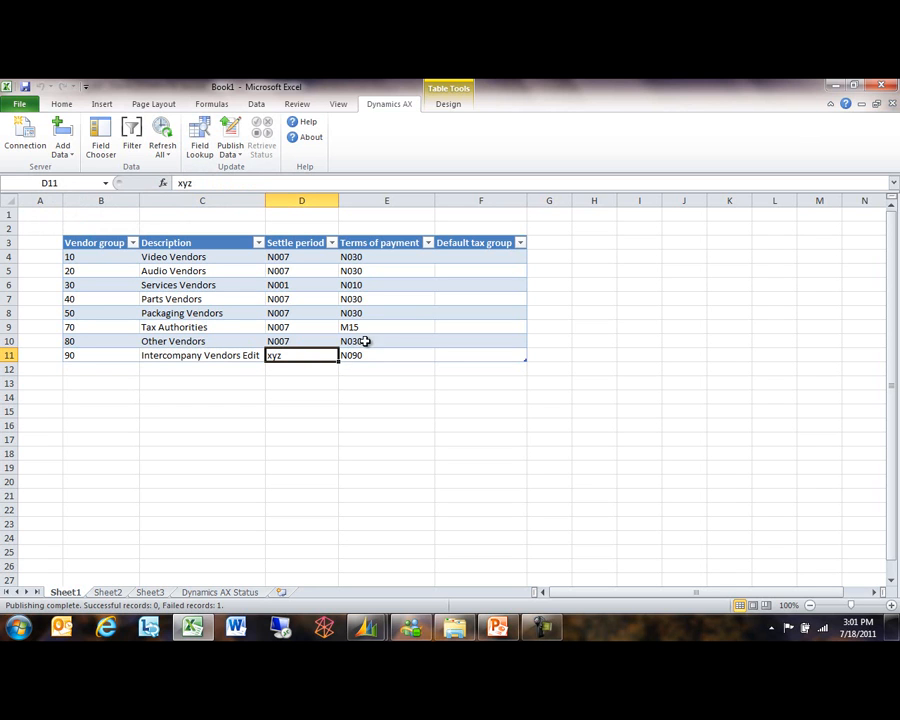
left_click(199, 148)
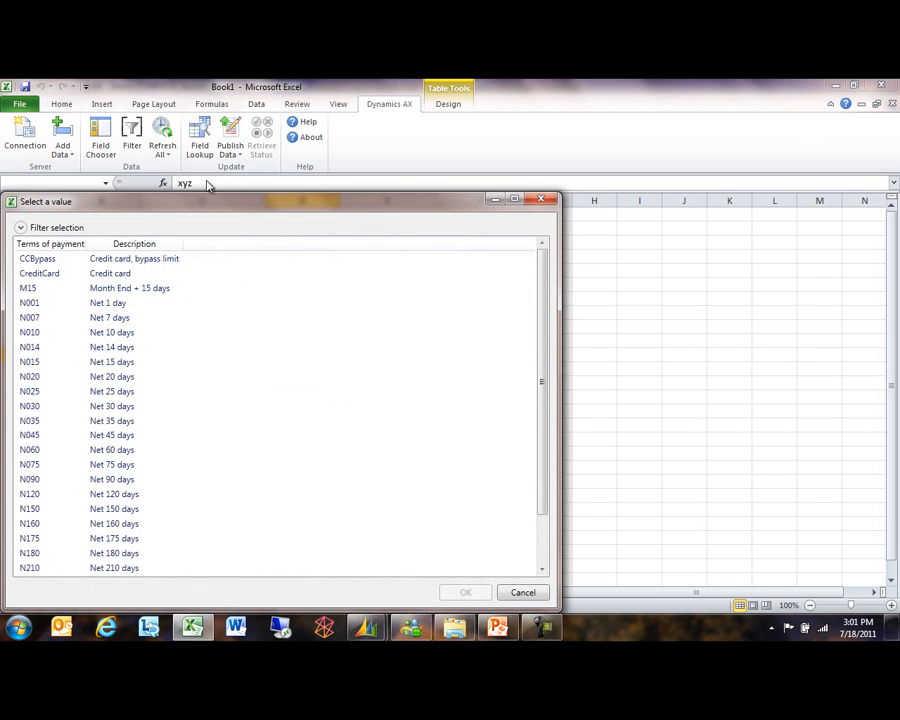
left_click(213, 482)
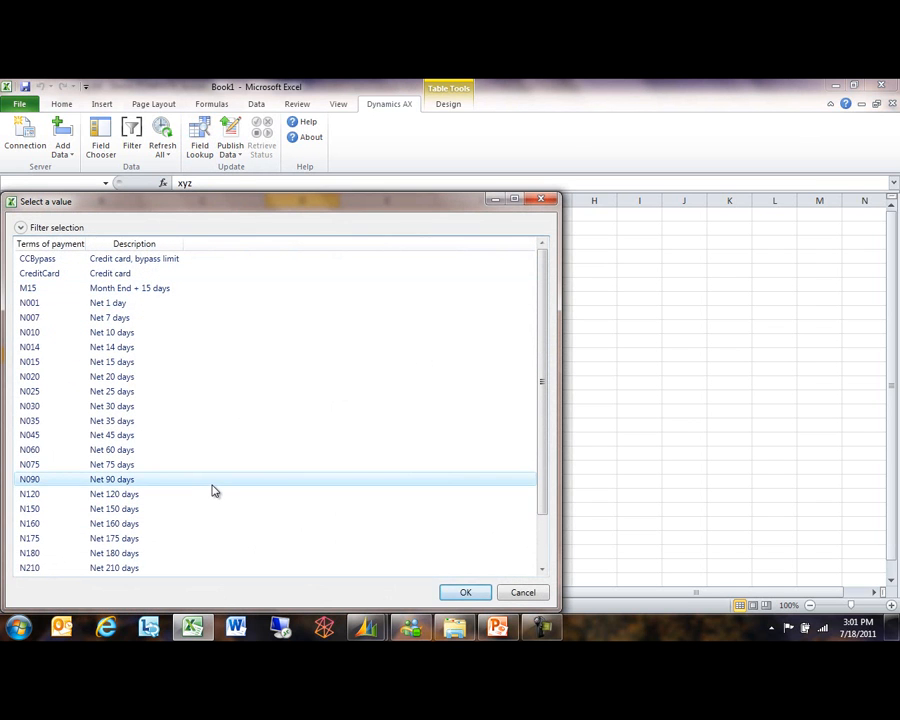
left_click(459, 594)
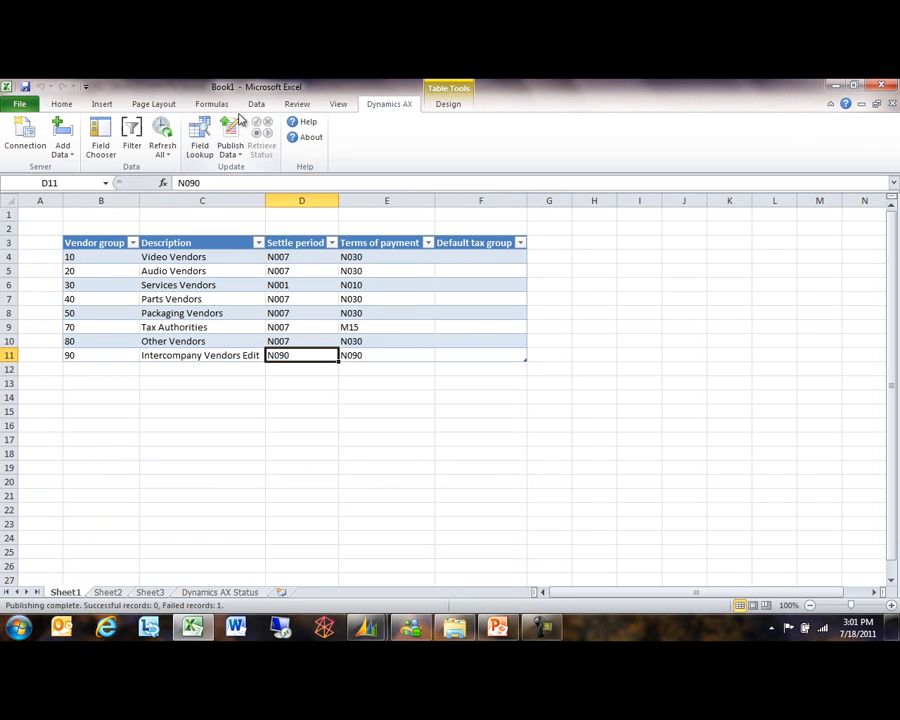
left_click(238, 122)
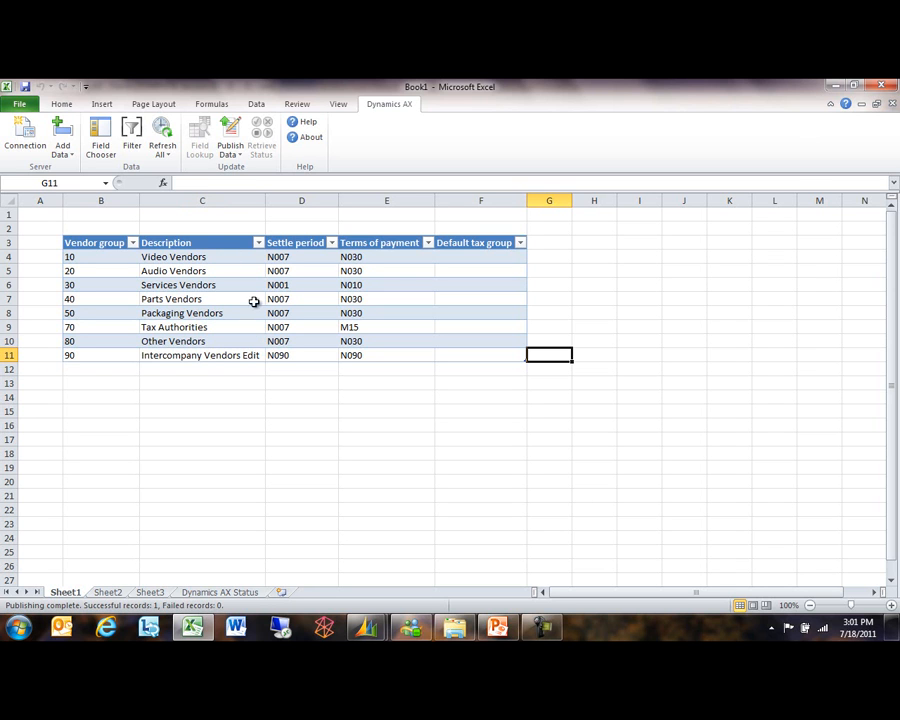
Step: Enable the cached workbook lookup and in-cell dropdown for the Settle period field, and refresh the vendor group data
left_click(300, 355)
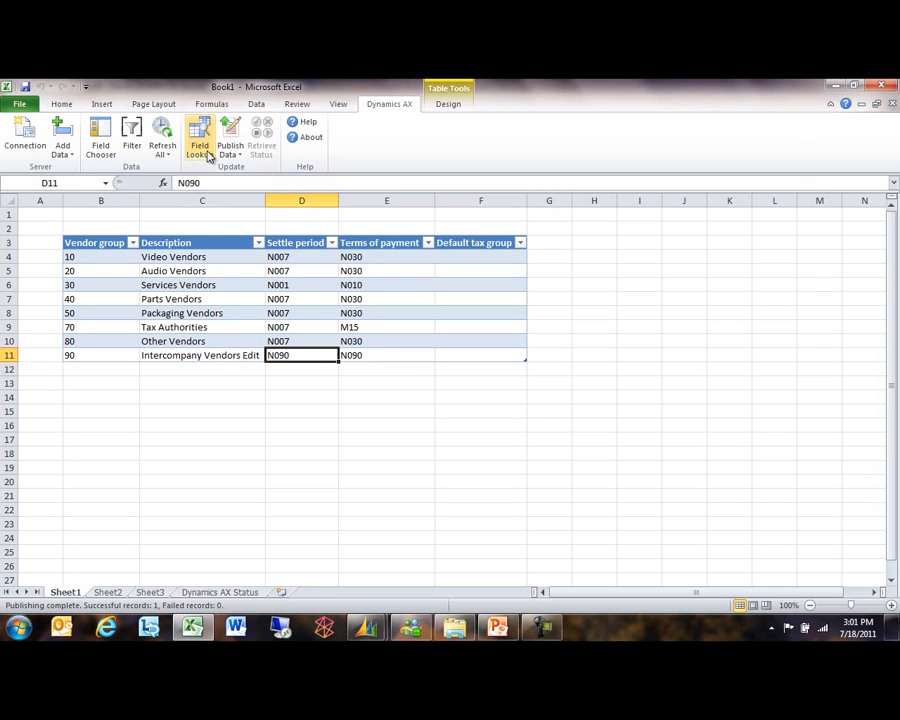
left_click(101, 138)
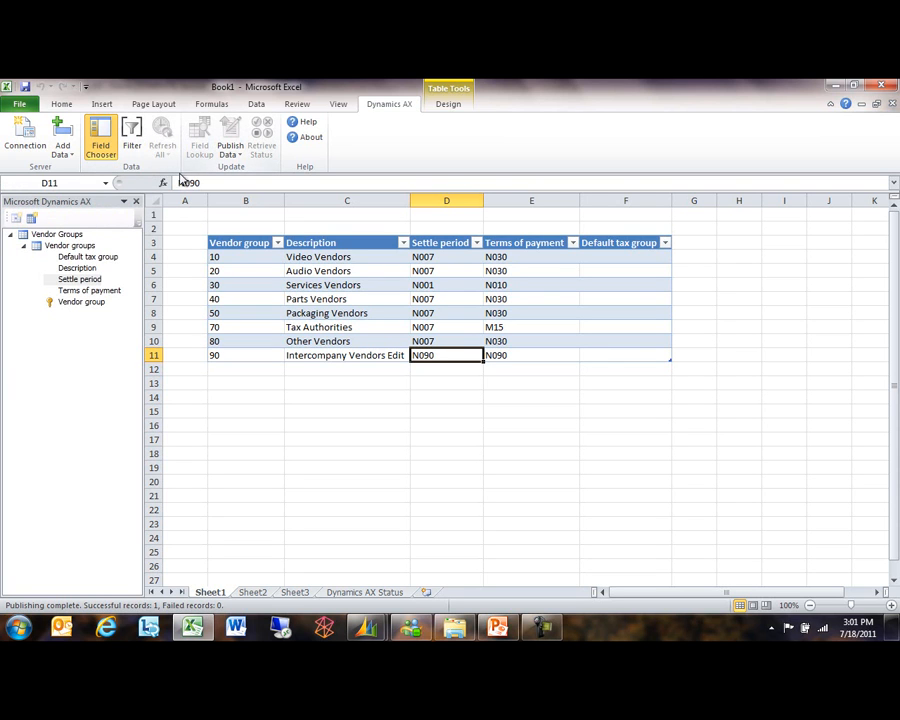
right_click(89, 283)
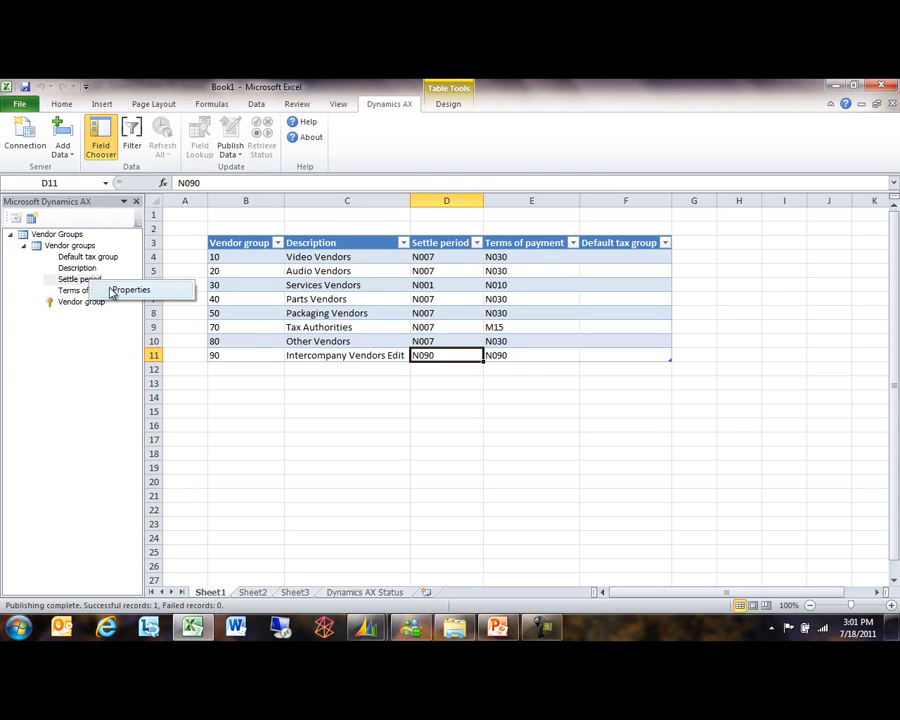
left_click(118, 289)
left_click(166, 421)
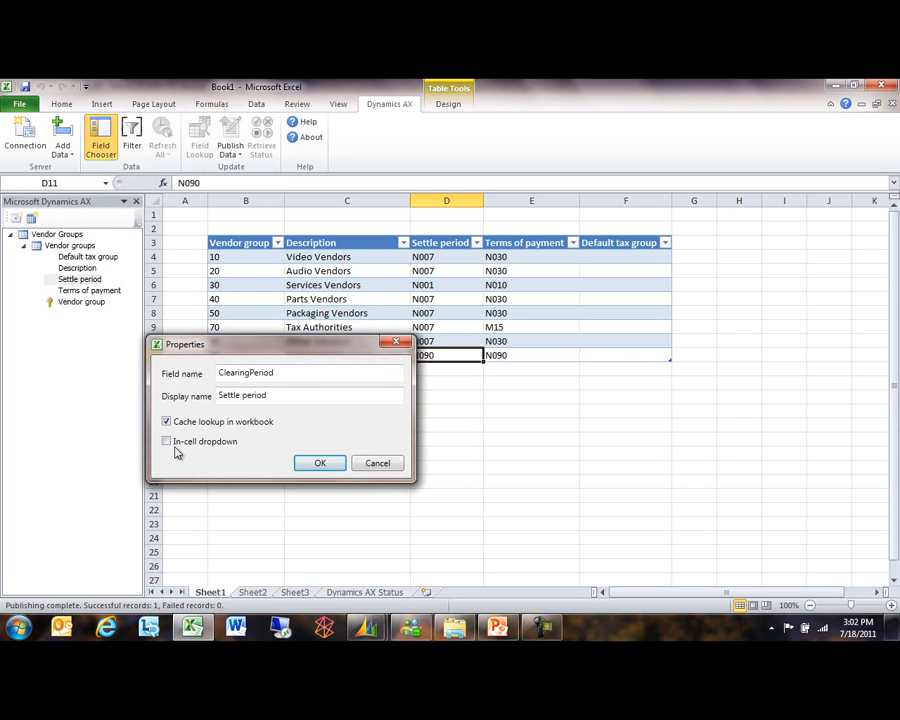
left_click(167, 443)
left_click(308, 465)
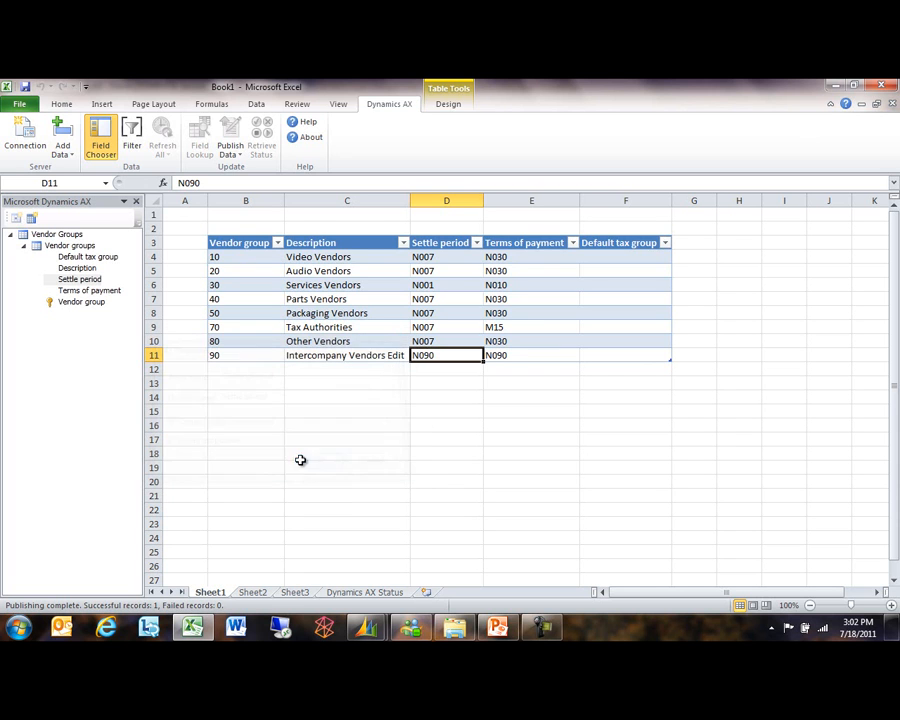
left_click(92, 138)
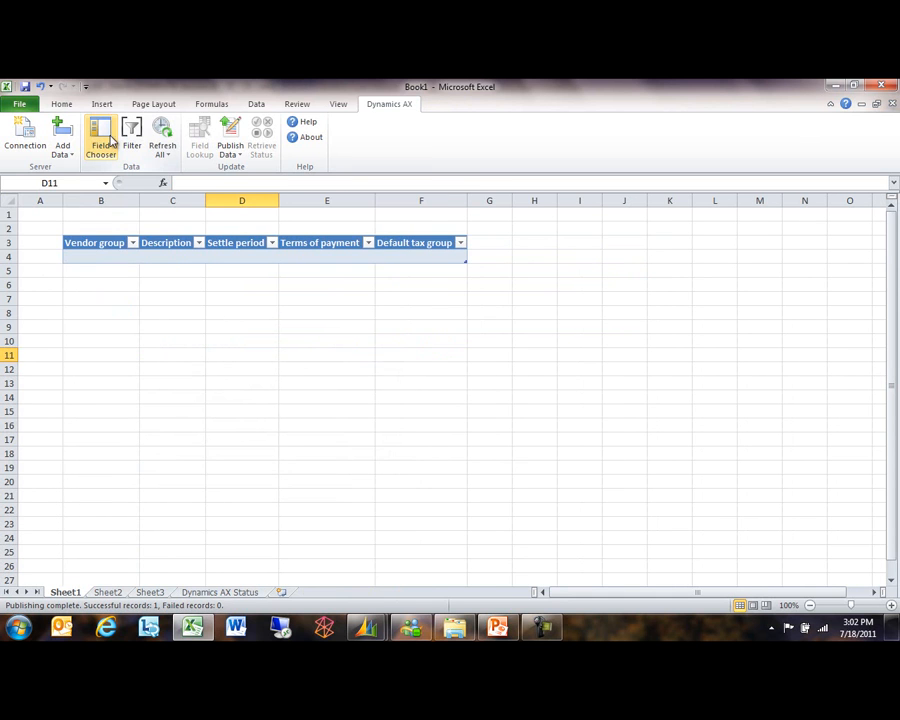
left_click(162, 135)
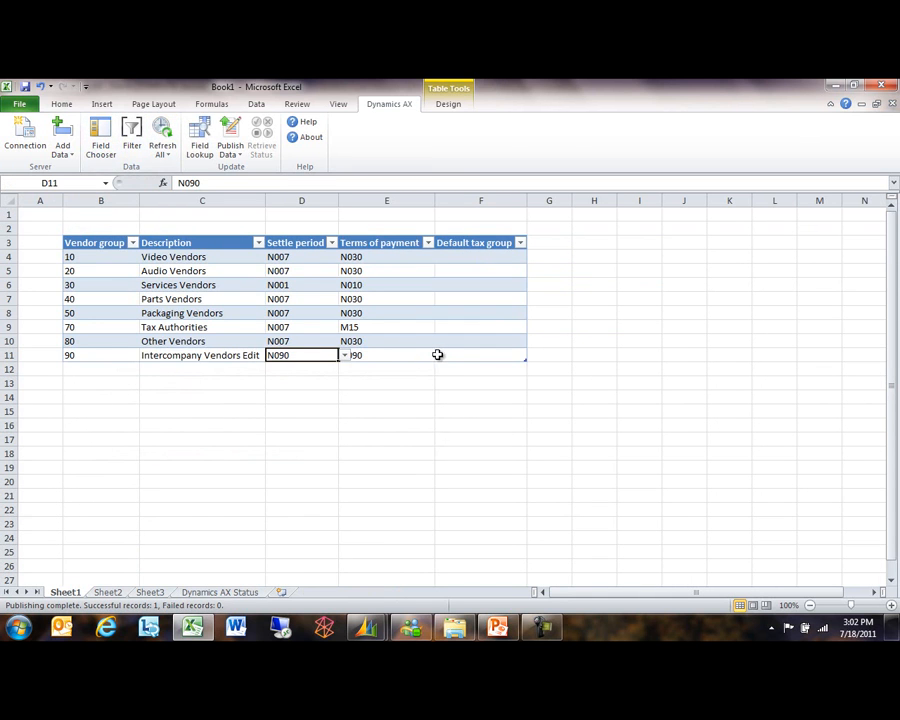
Step: Add a new row below vendor group 90 with vendor group 991 and description "Test 1"
key("Tab")
key("Tab")
key("Tab")
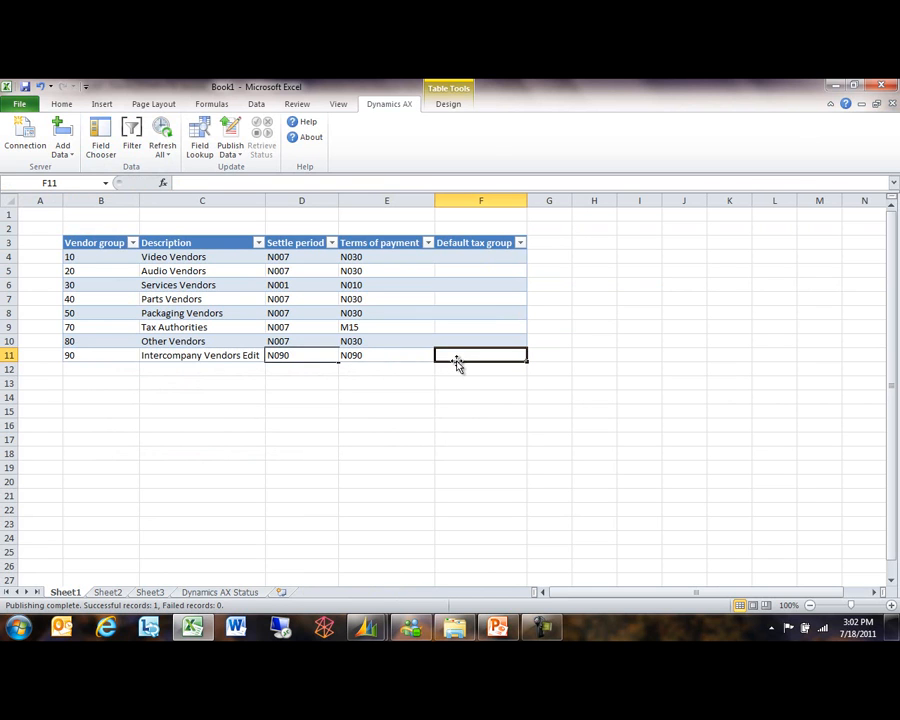
type("991")
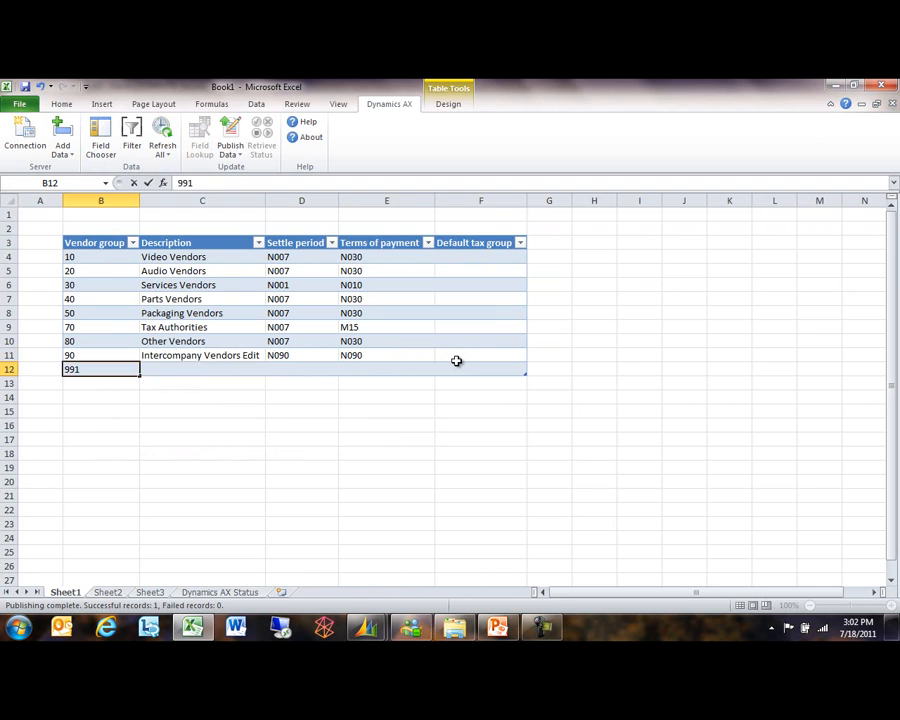
key("Tab")
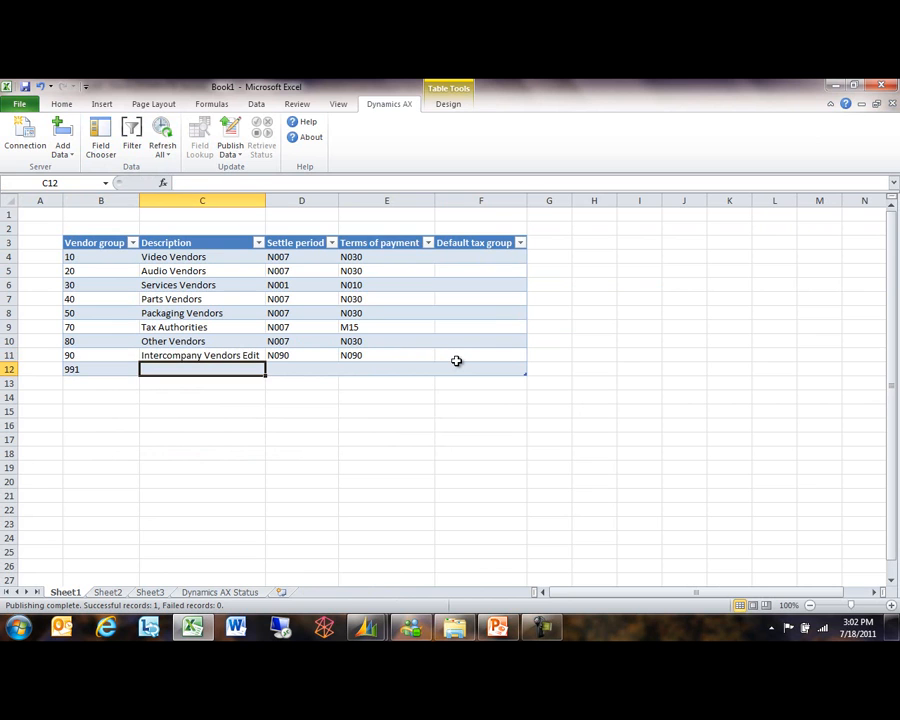
type("Te")
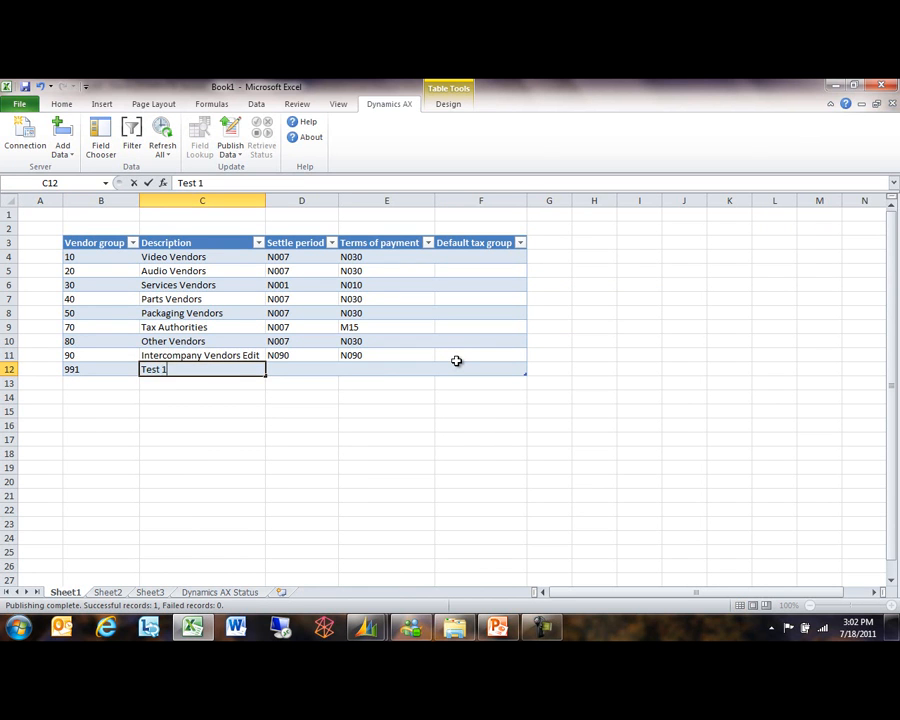
type("st 1")
key("Tab")
Step: Choose N075 from the in-cell list as the settle period of vendor group 991
left_click(345, 370)
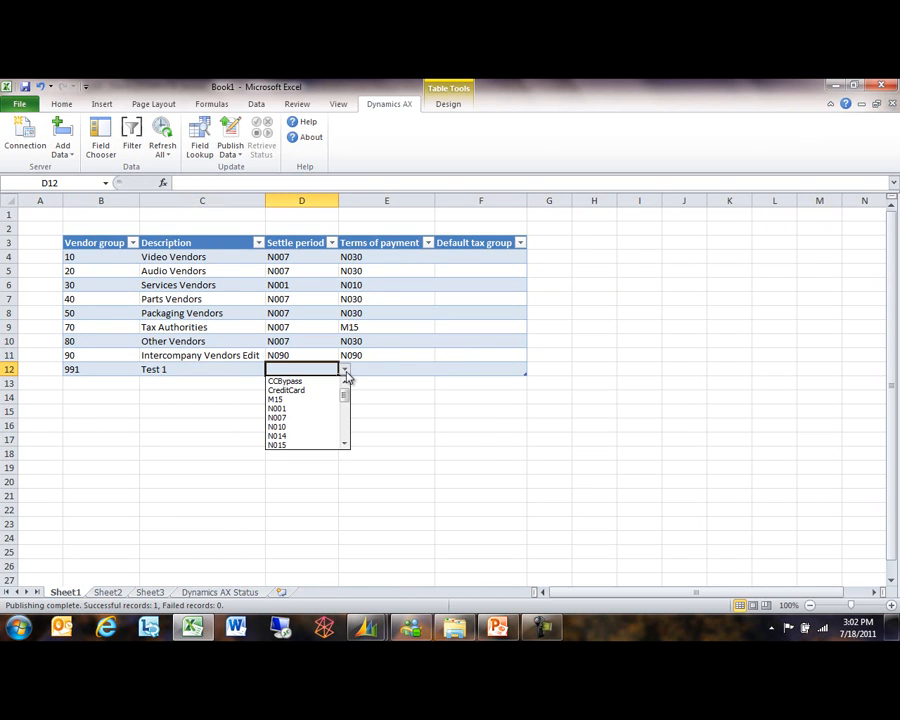
mouse_move(348, 396)
left_mouse_down()
mouse_move(344, 425)
mouse_move(343, 413)
left_mouse_up()
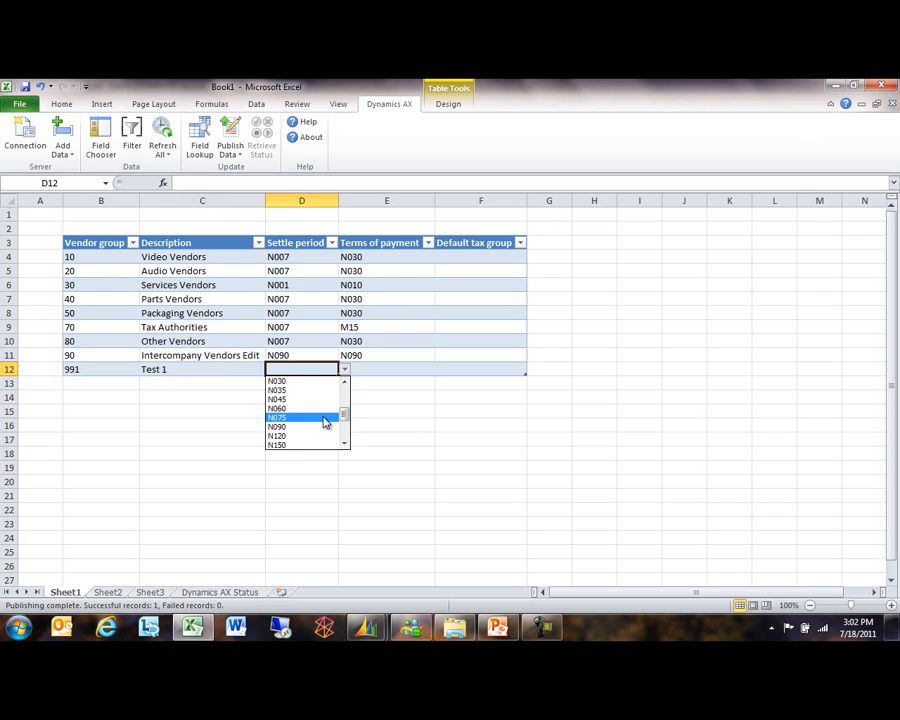
left_click(330, 418)
left_click(334, 416)
Step: Try to enter xyz as the settle period of vendor group 991, and cancel the entry
left_click(315, 371)
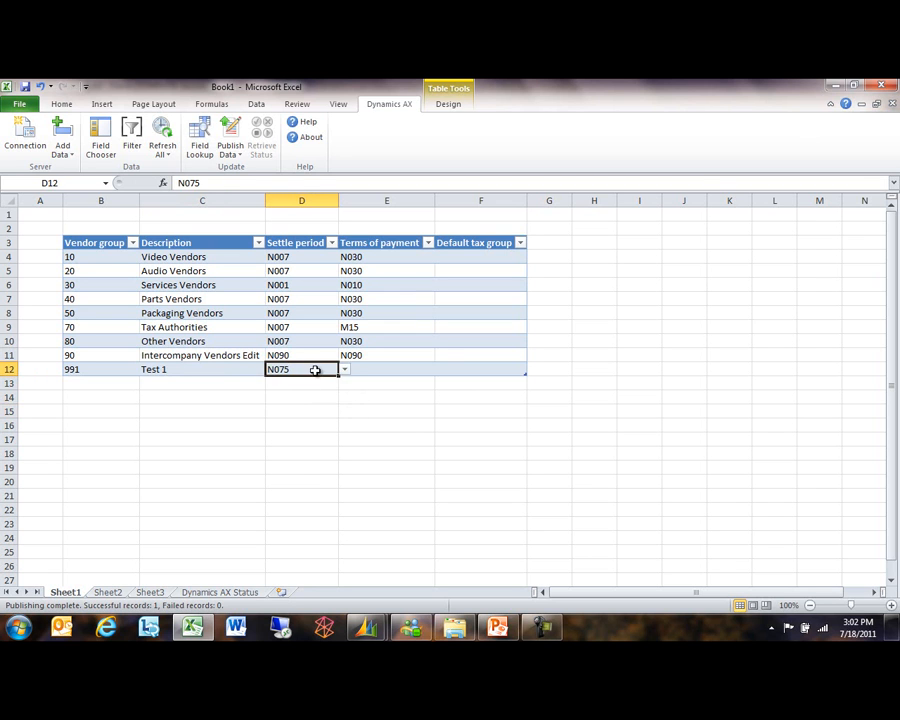
type("xyz")
key("Return")
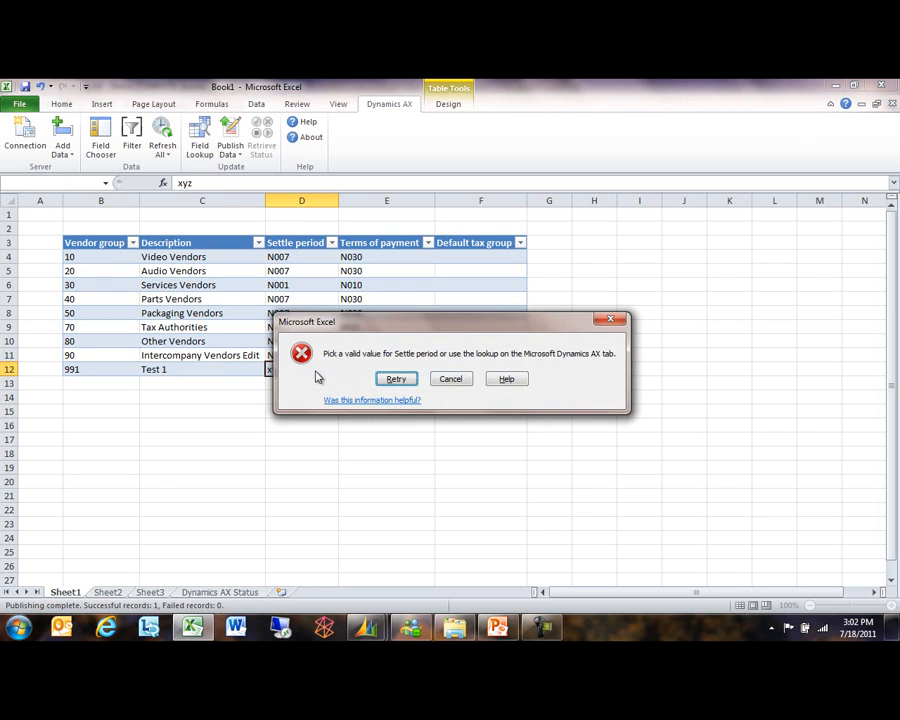
left_click(450, 379)
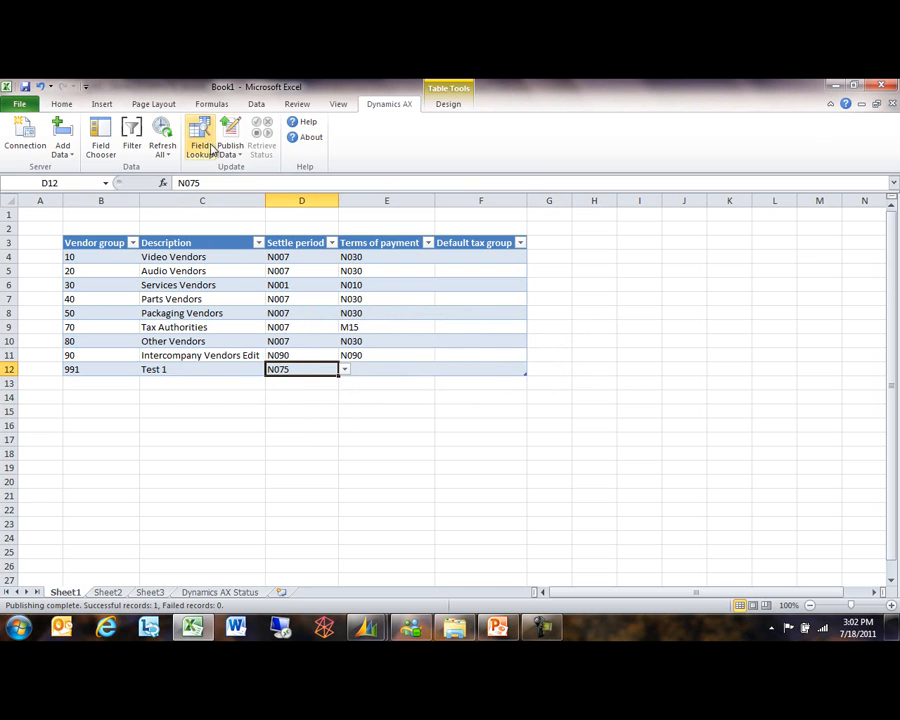
Step: Set the settle period of vendor group 991 to N090 through the field lookup
left_click(344, 370)
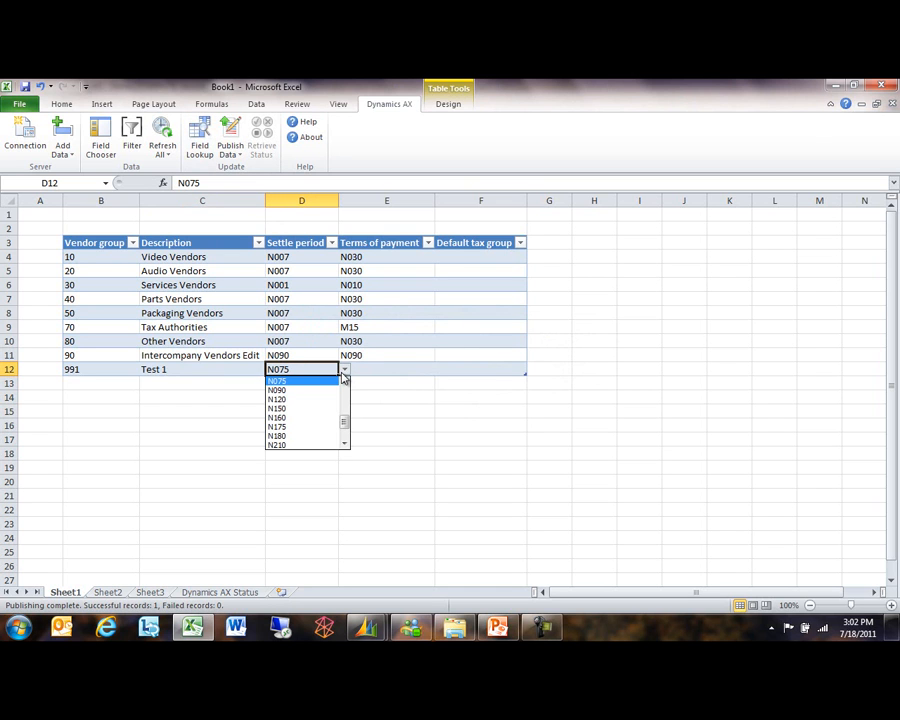
left_click(341, 371)
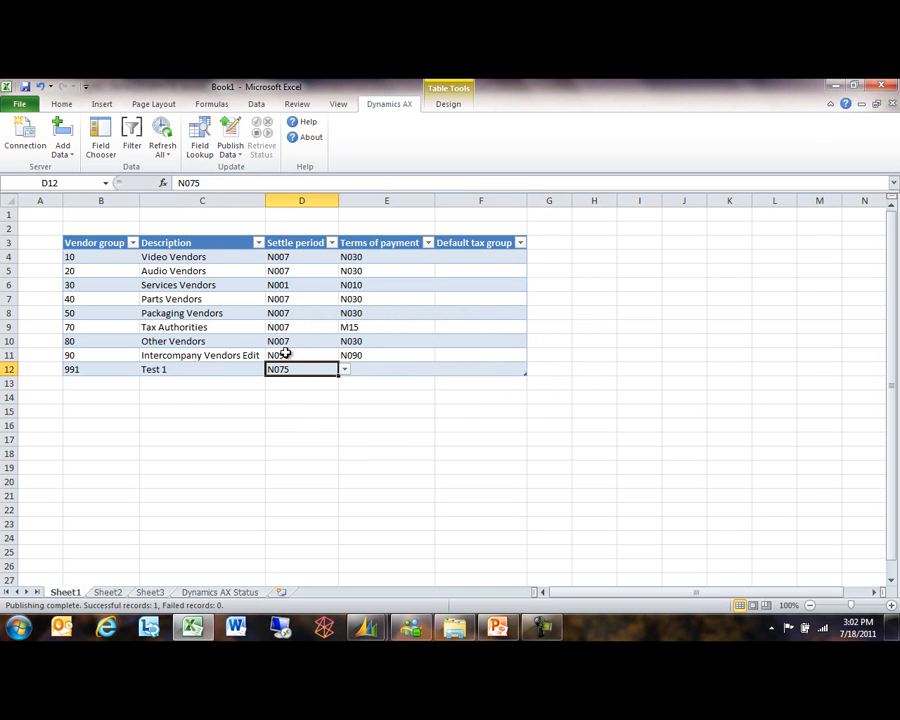
left_click(201, 130)
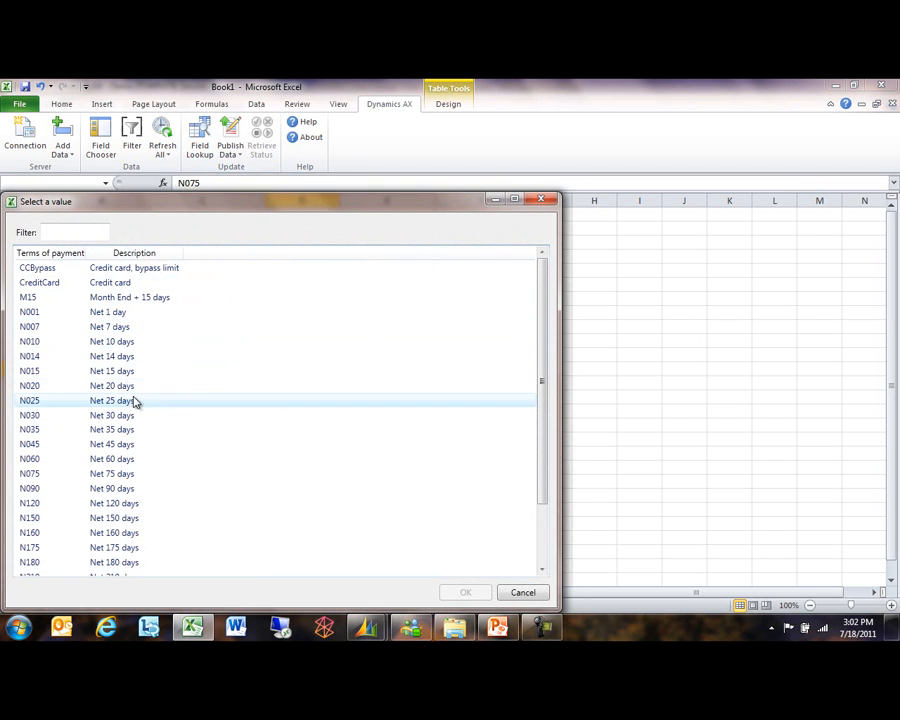
left_click(130, 490)
left_click(458, 590)
left_click(620, 414)
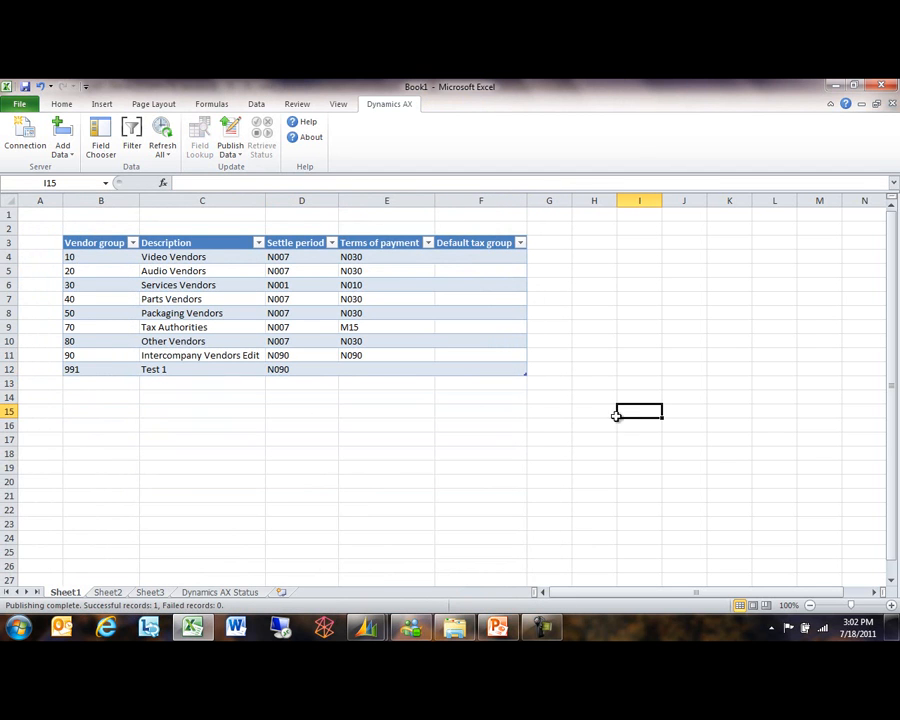
Step: Copy the settle period N090 of vendor group 991 into its terms of payment
left_click(302, 369)
key("ctrl+c")
left_click(384, 371)
key("ctrl+v")
left_click(386, 425)
Step: Fill the vendor group 991 row down as a series to vendor group 1002, "Test 12", and publish the data to Dynamics AX
left_click_drag(133, 364, 526, 380)
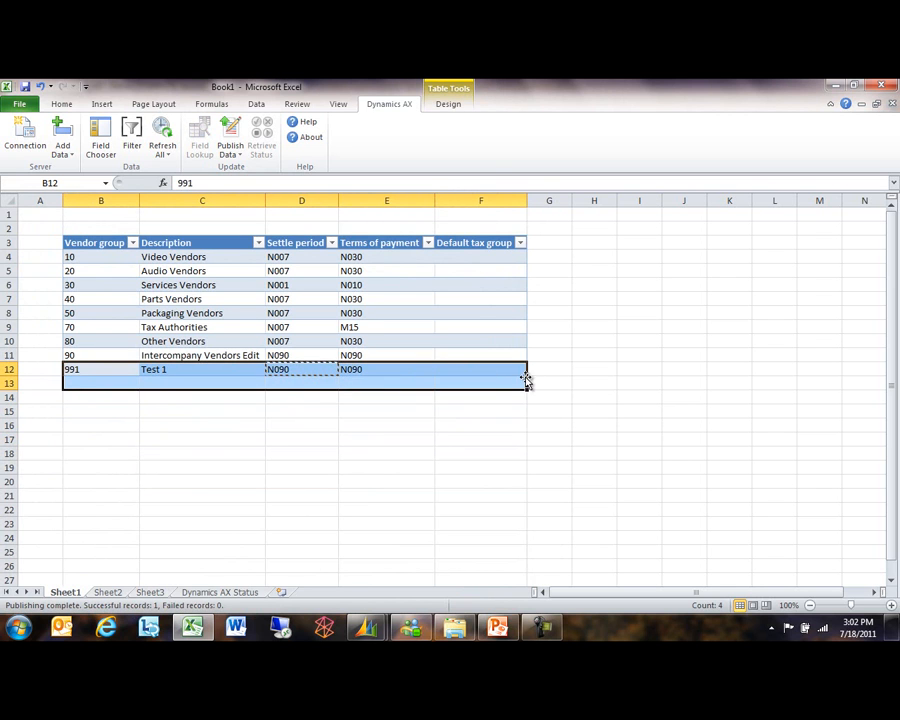
left_click_drag(107, 372, 520, 526)
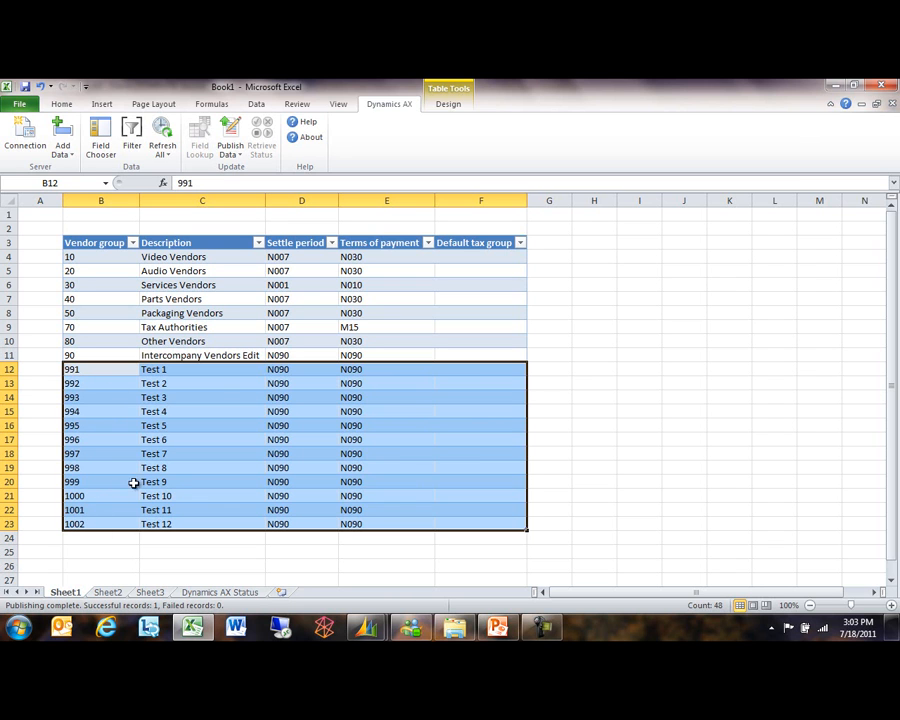
left_click(651, 494)
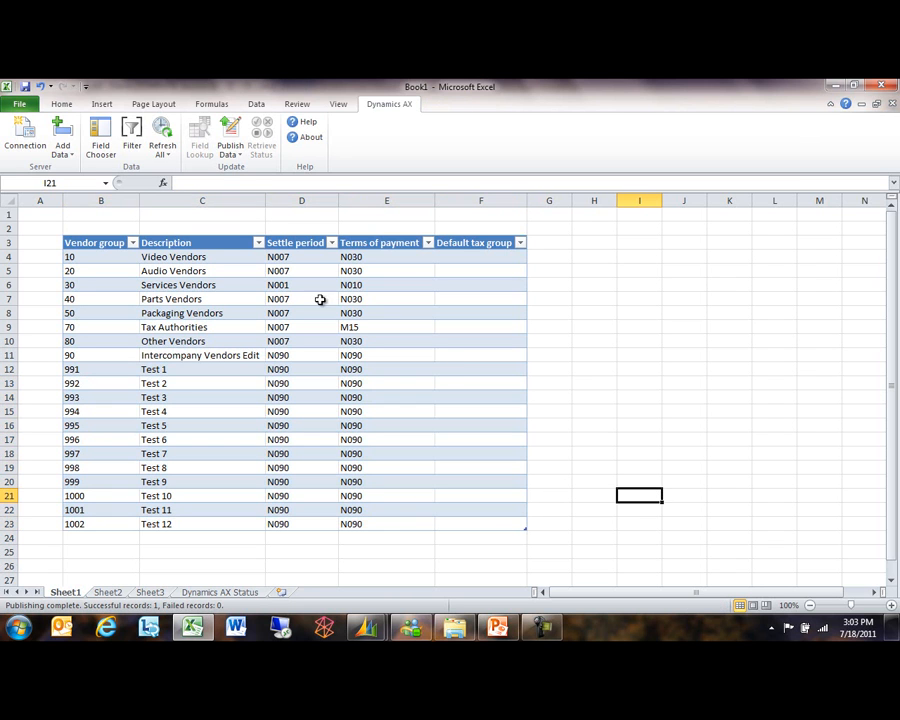
left_click(238, 133)
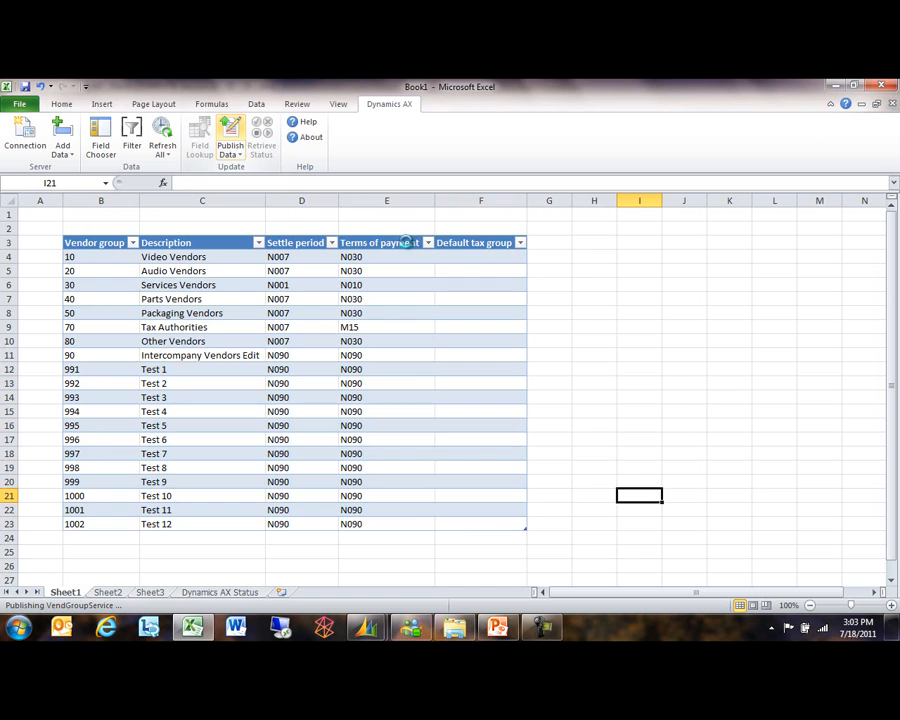
Step: Check the new vendor groups in the Microsoft Dynamics AX vendor groups form, close it, and review the Test 10 to Test 12 rows in Excel
mouse_move(366, 627)
left_click(422, 588)
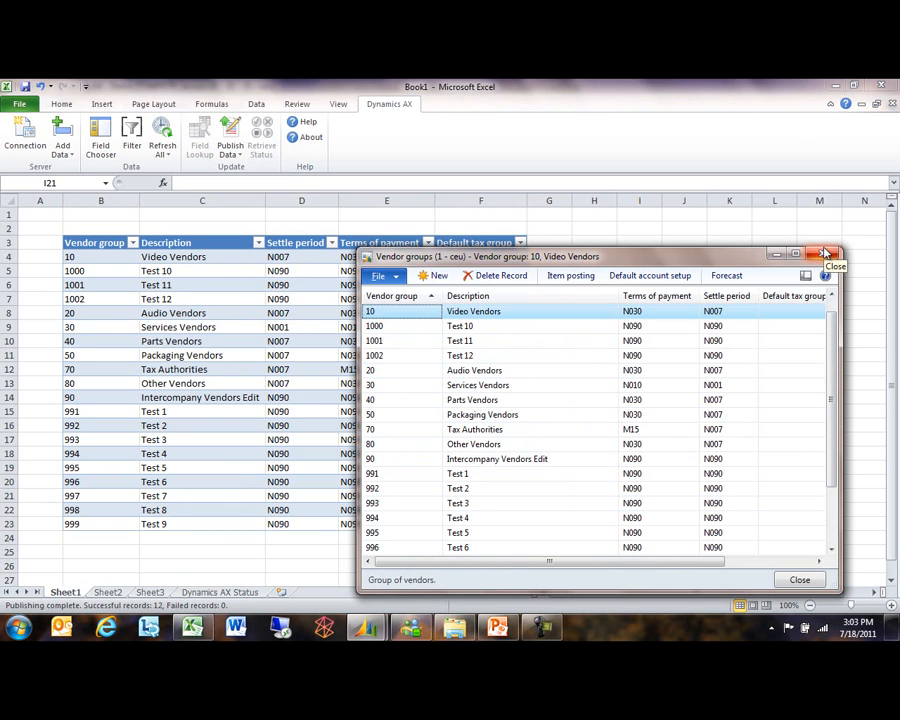
left_click(823, 250)
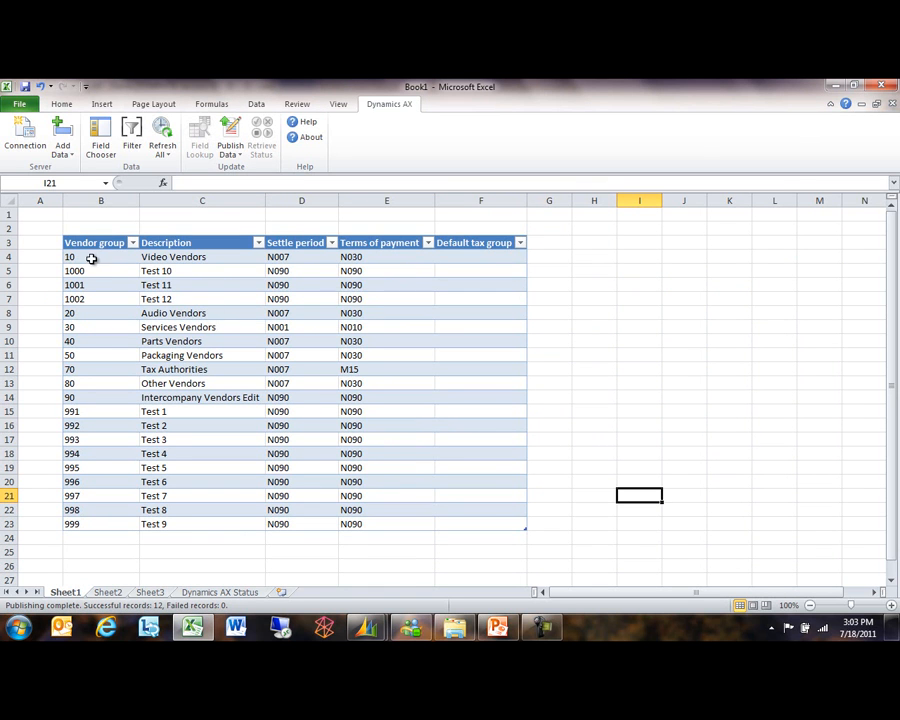
left_click_drag(165, 271, 161, 297)
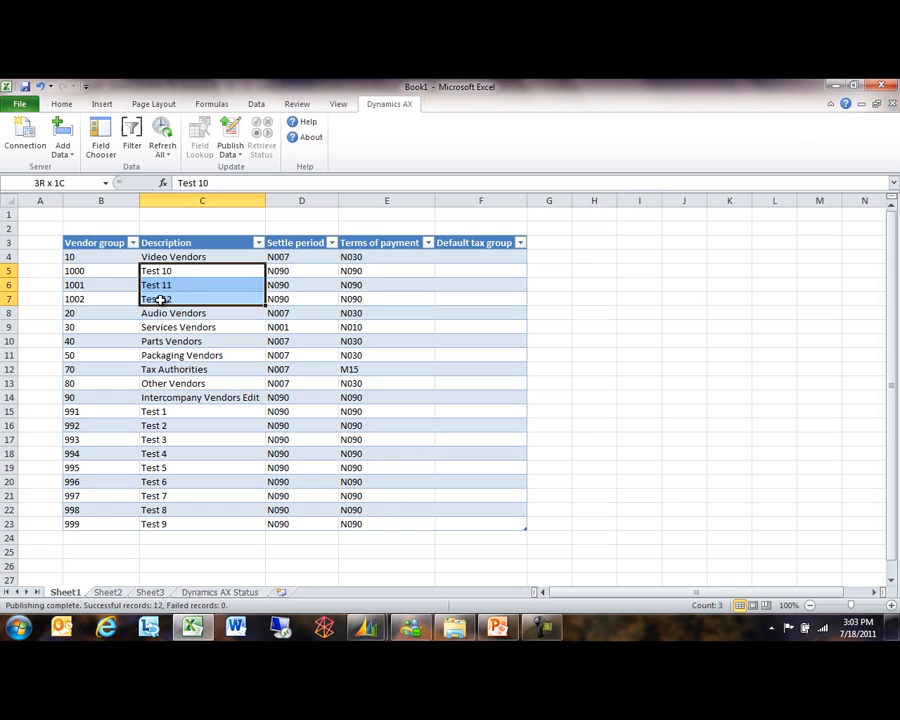
Step: Delete the table rows for vendor groups 1000 to 1002 and 991 to 999
right_click(163, 297)
mouse_move(118, 433)
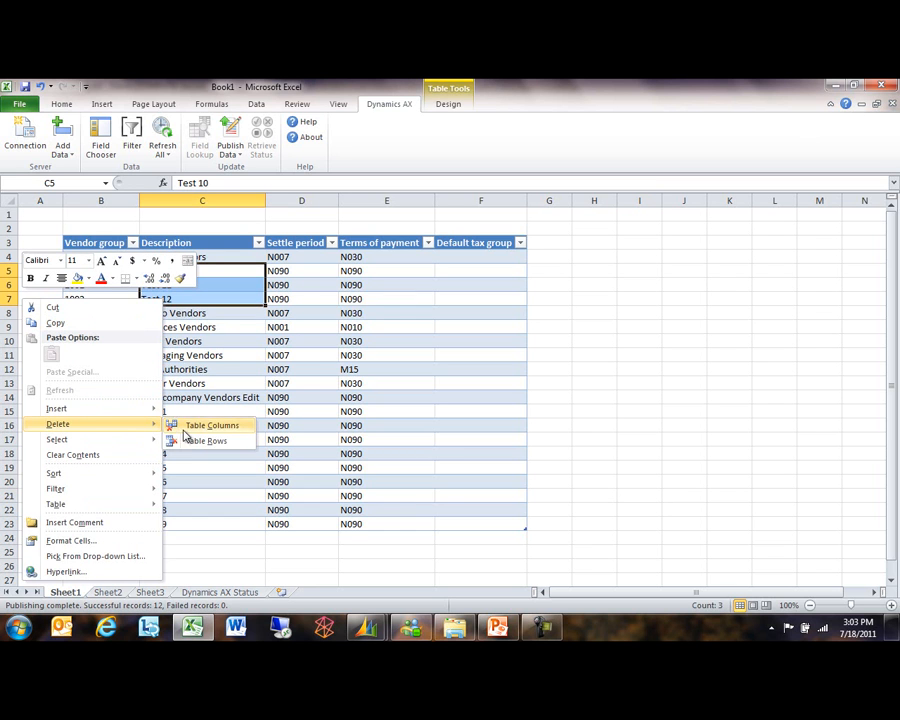
left_click(182, 438)
left_click_drag(110, 371, 104, 474)
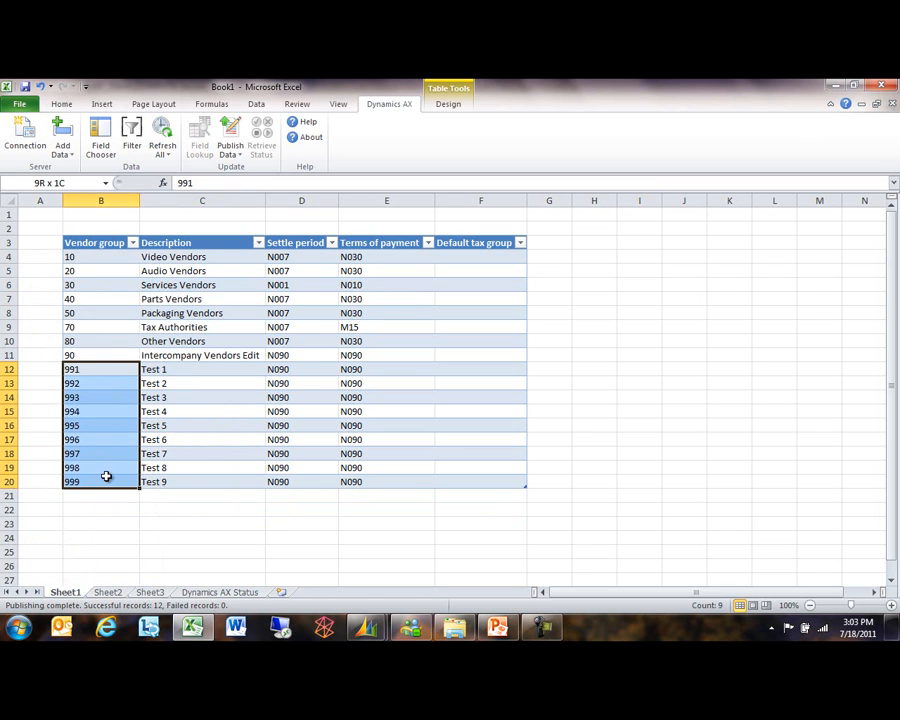
right_click(115, 434)
mouse_move(150, 281)
left_click(76, 300)
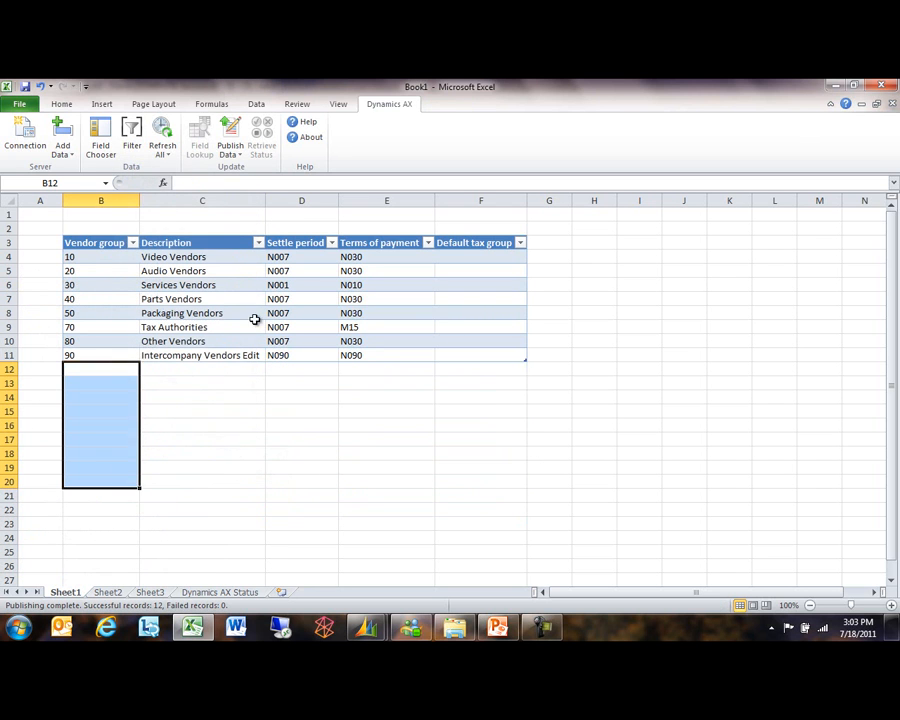
Step: Publish the deletions to Dynamics AX, and check them in the refreshed Microsoft Dynamics AX vendor groups form before closing it
left_click(594, 355)
left_click(229, 127)
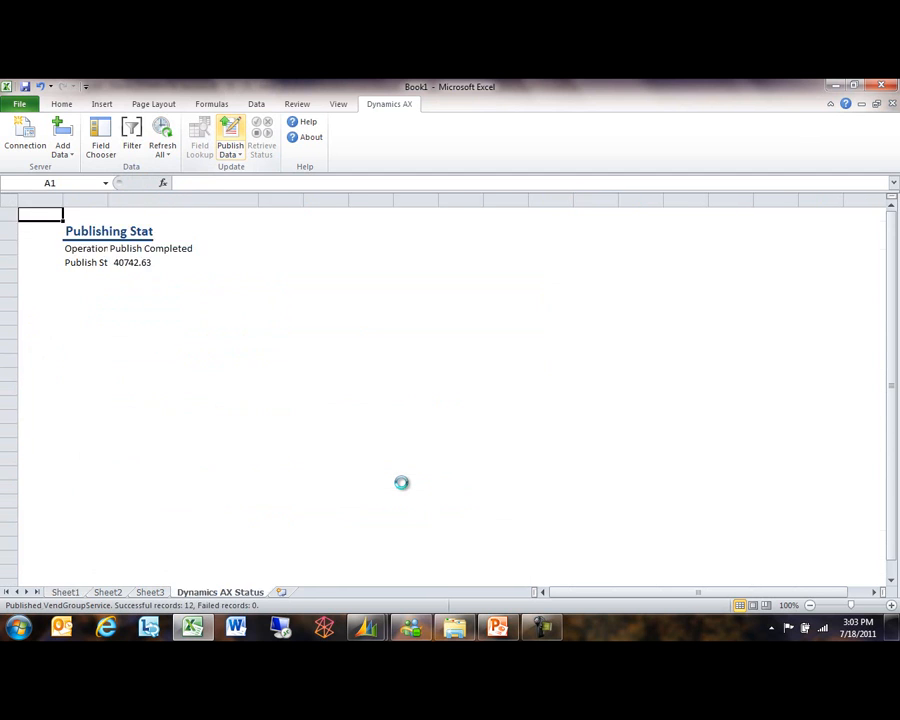
key("alt+Tab")
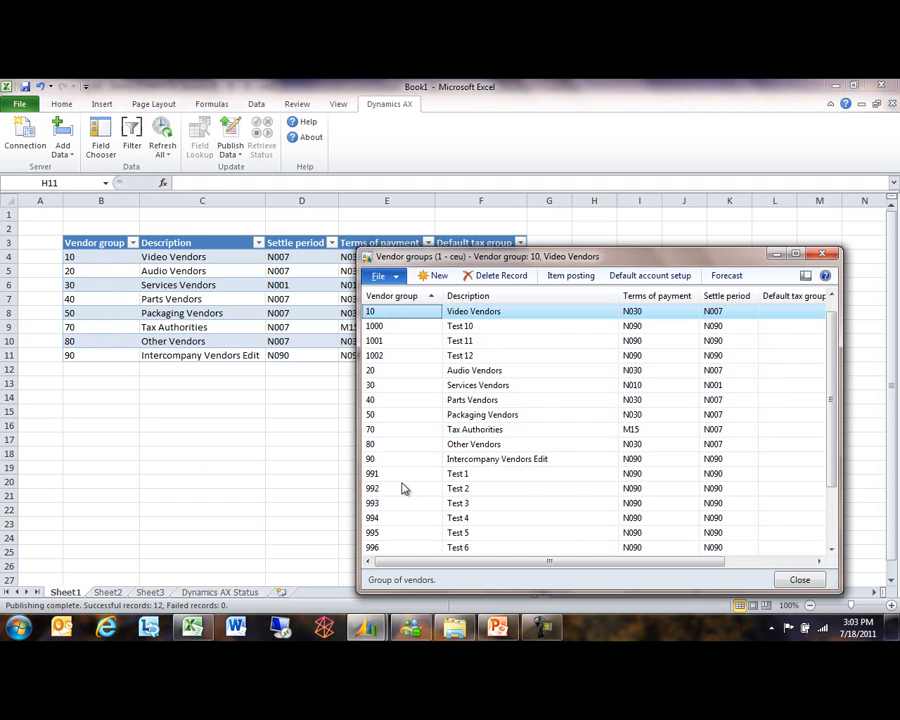
key("F5")
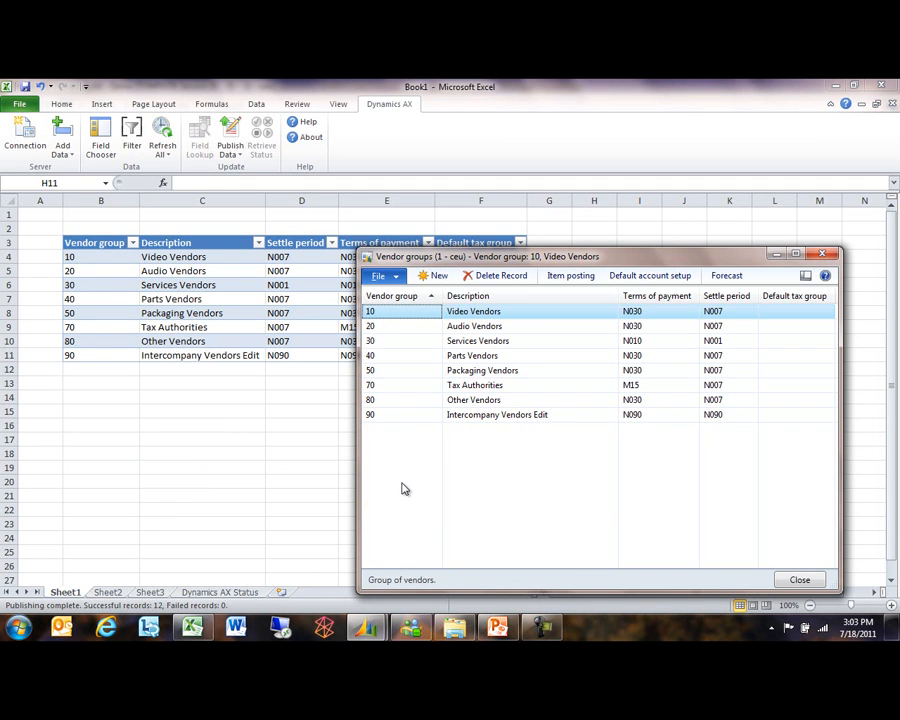
left_click(820, 252)
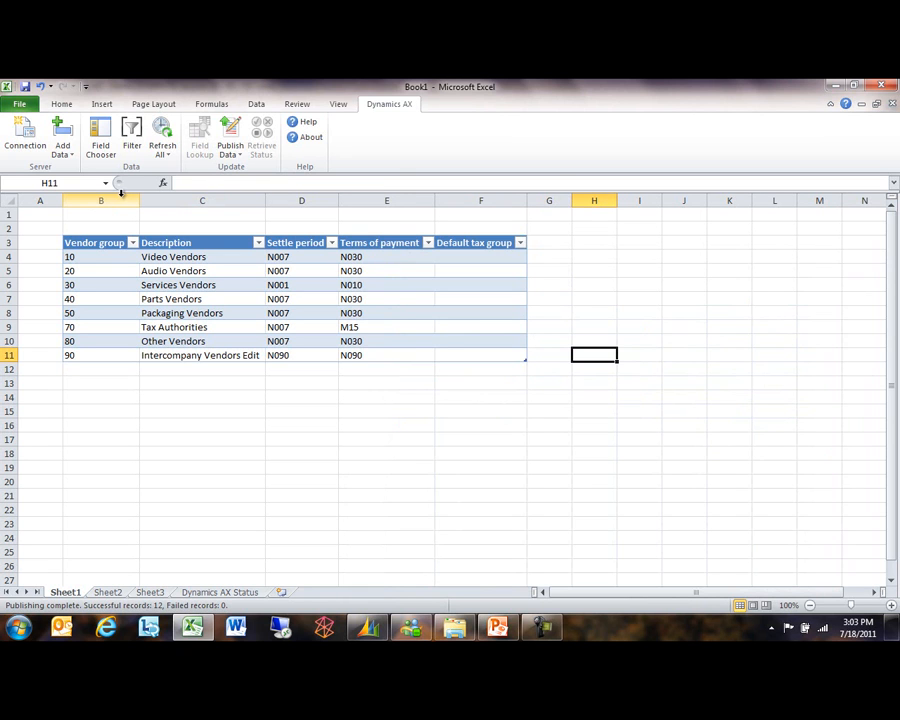
Step: Remove the Vendor Groups data source from the workbook through the field chooser
left_click(103, 148)
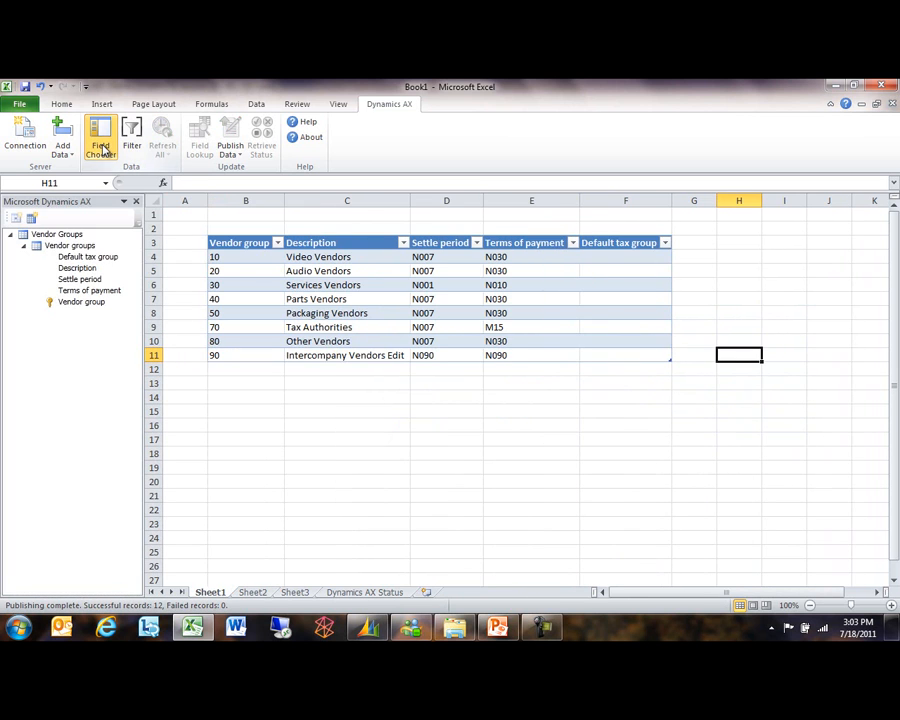
right_click(60, 235)
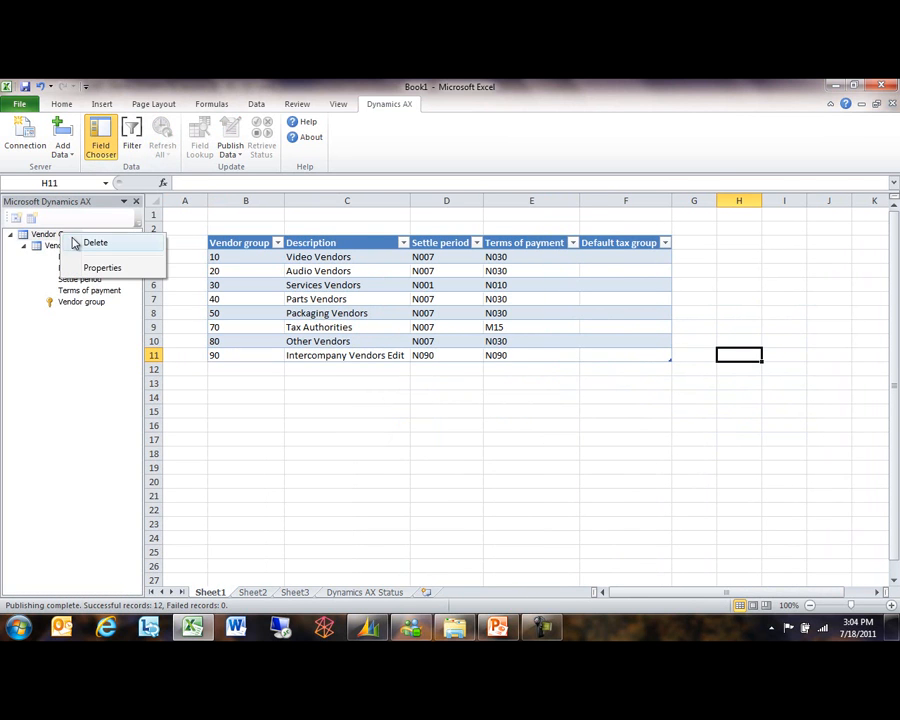
left_click(92, 244)
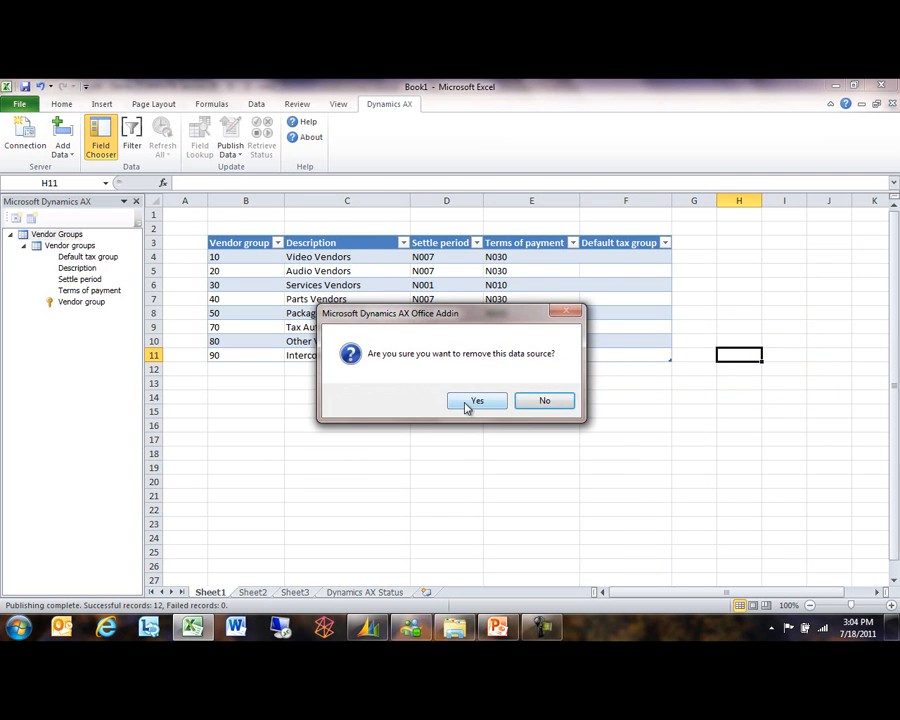
left_click(466, 403)
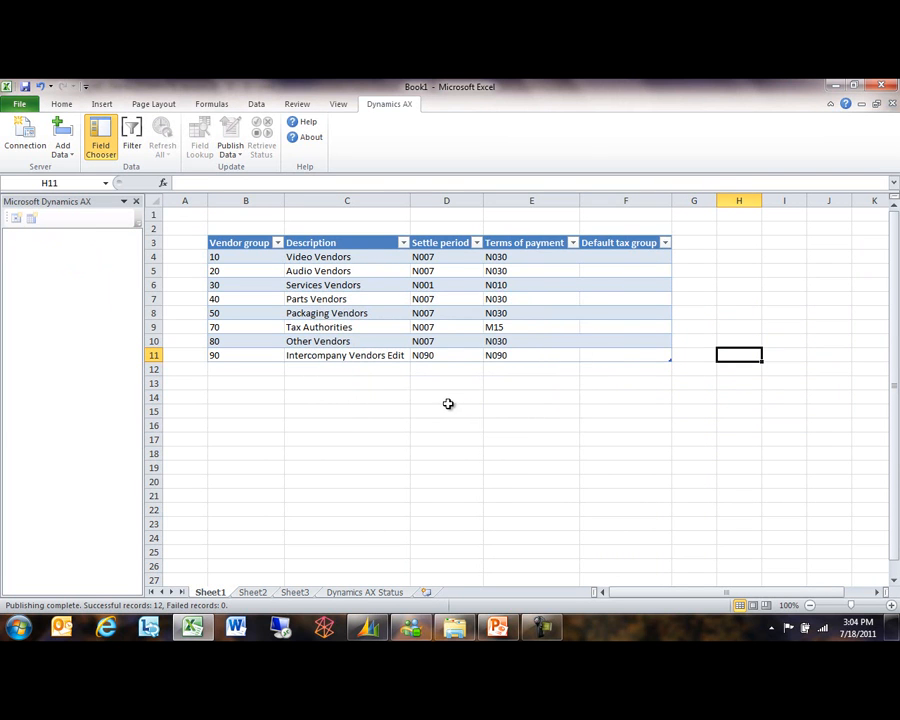
Step: Delete the Sheet1 worksheet that holds the vendor groups table
right_click(212, 591)
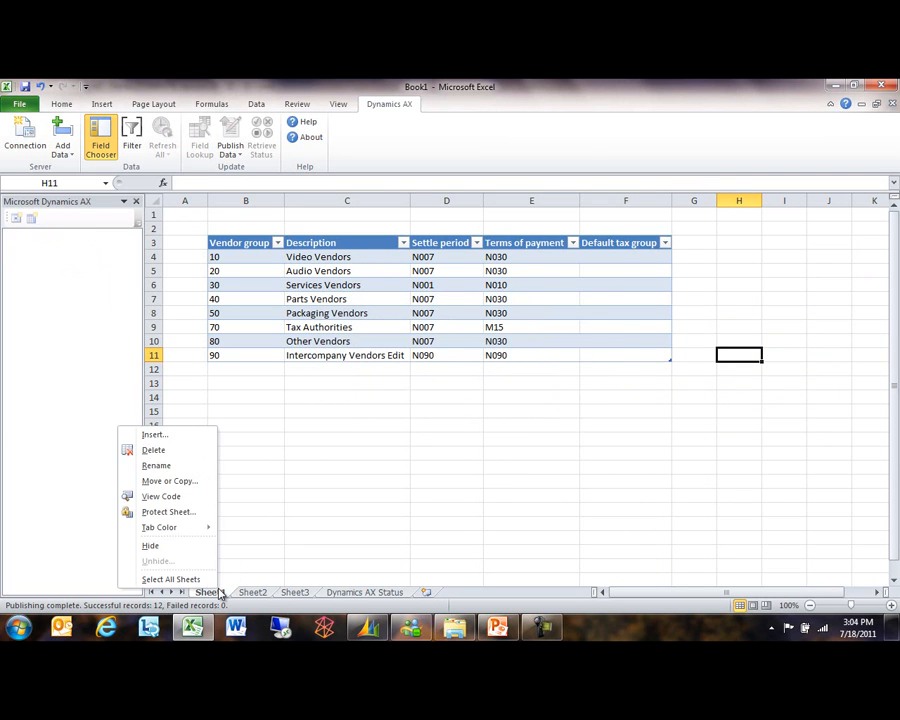
left_click(181, 464)
left_click(418, 387)
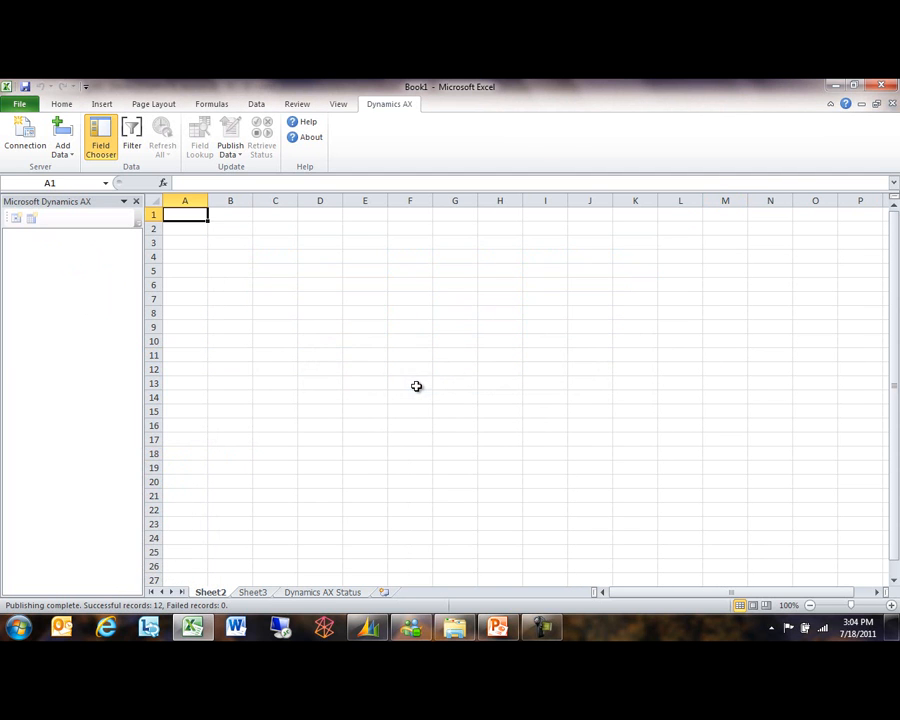
Step: Add the Budget register entries data source and expand its Budget account entries fields in a widened field chooser
left_click(62, 130)
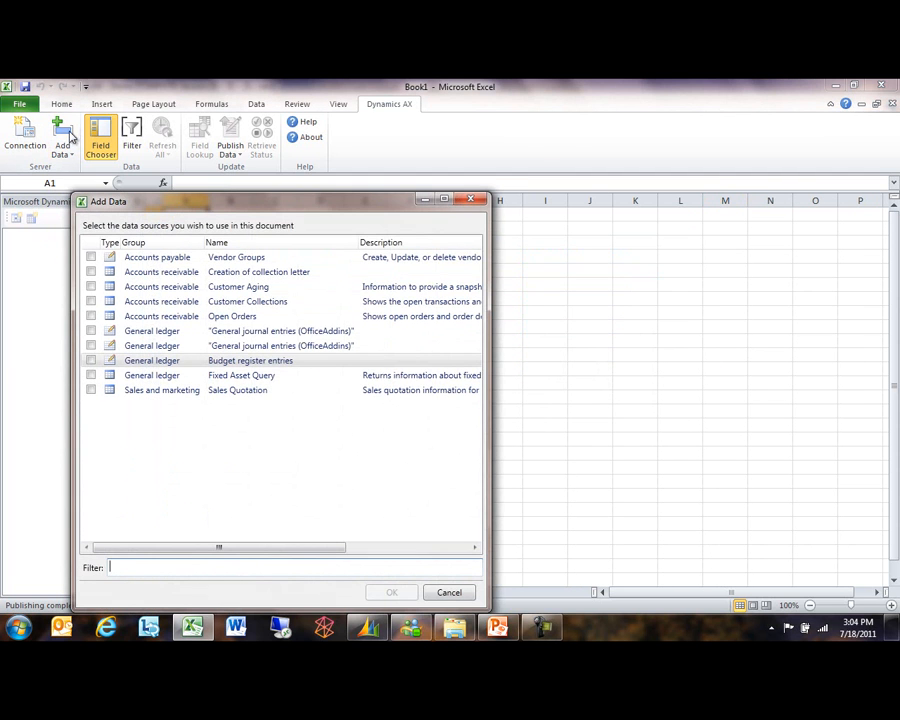
left_click(163, 361)
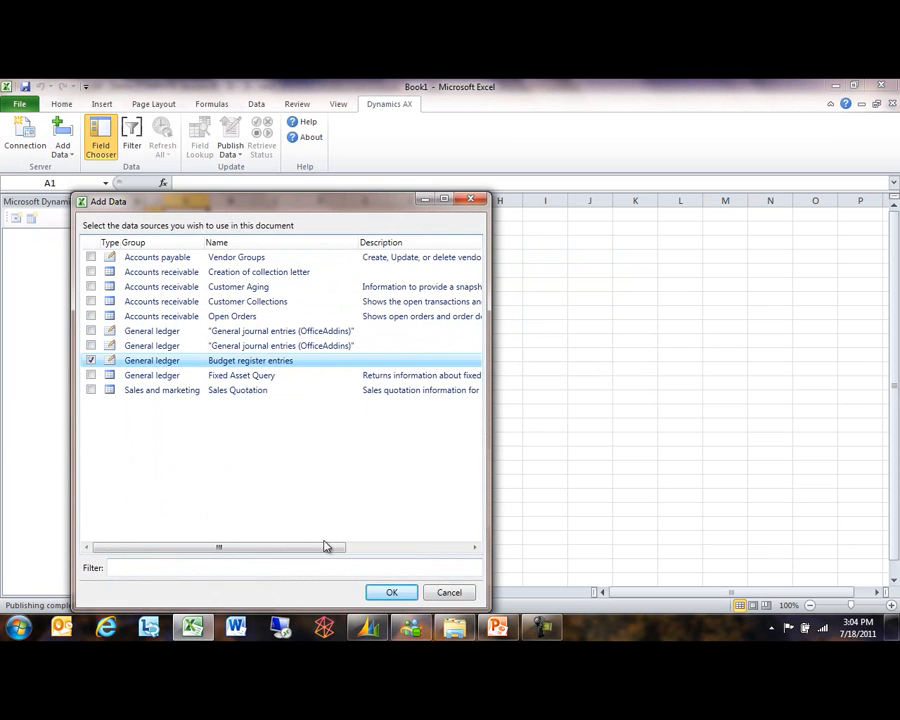
left_click(391, 592)
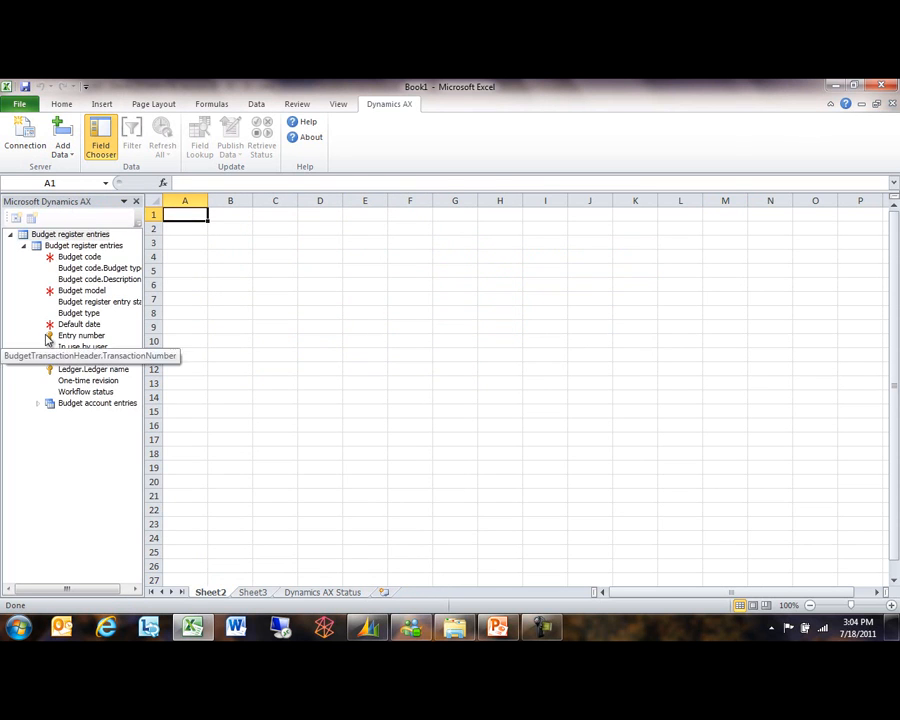
left_click(67, 247)
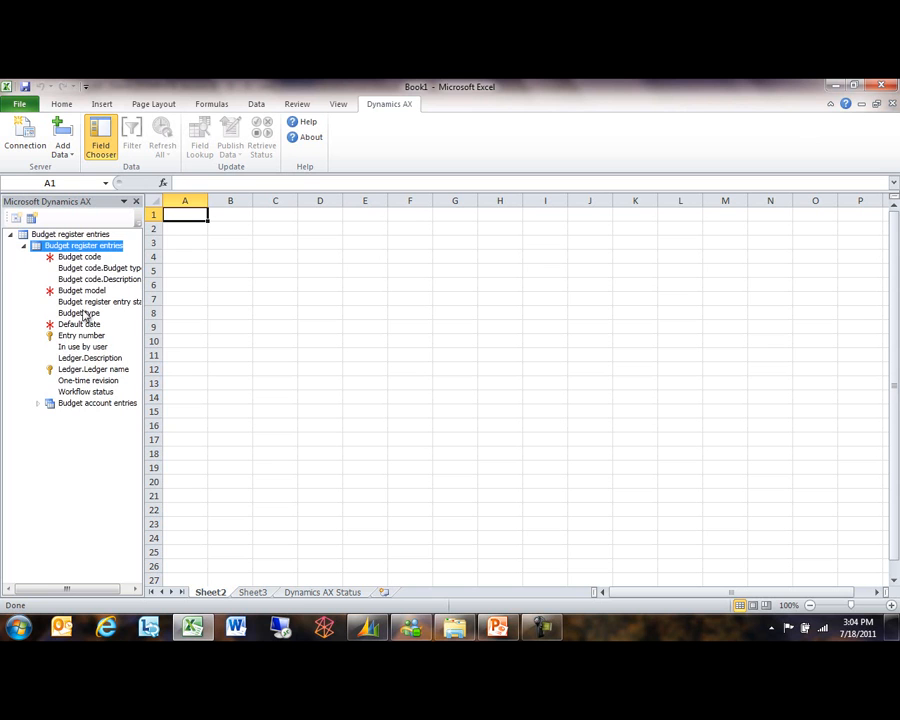
left_click(37, 403)
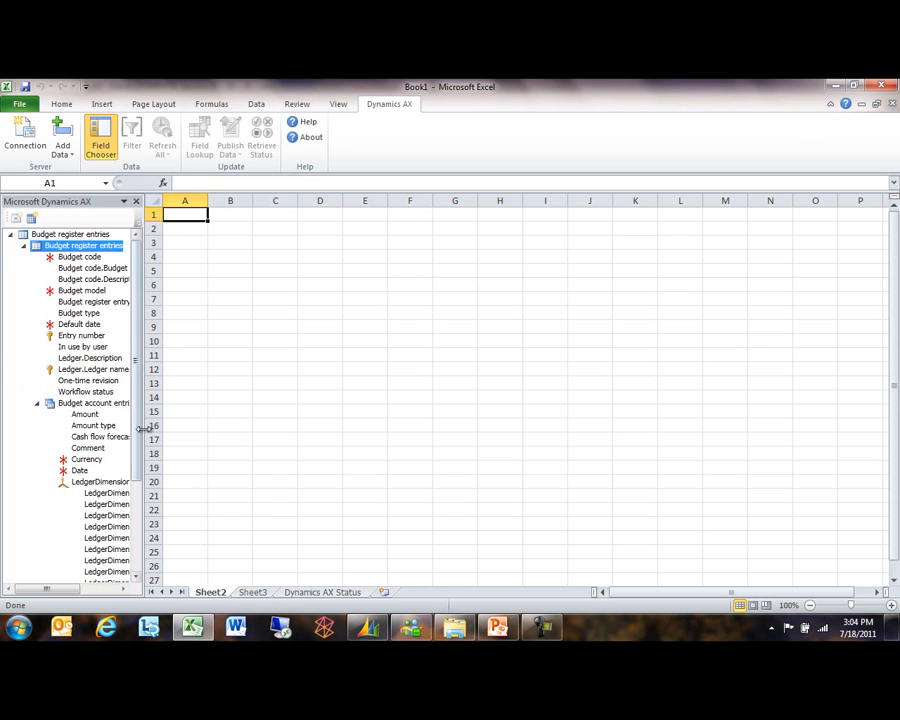
left_click_drag(142, 427, 188, 428)
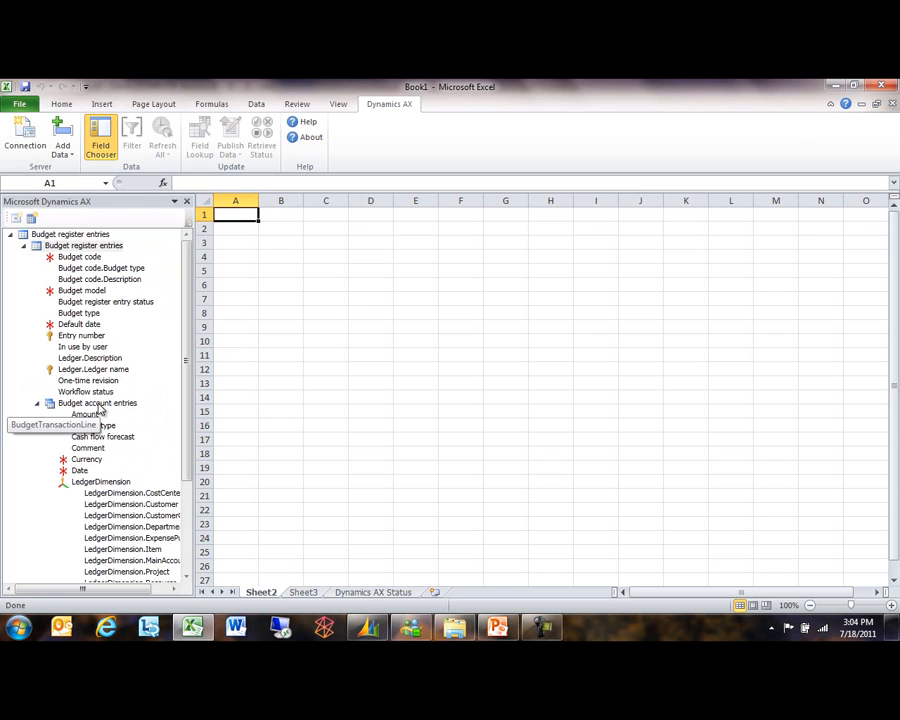
Step: In Microsoft Dynamics AX, examine the header and lines of the 4/22/2010 budget register entry, close it and return to Excel
left_click(367, 627)
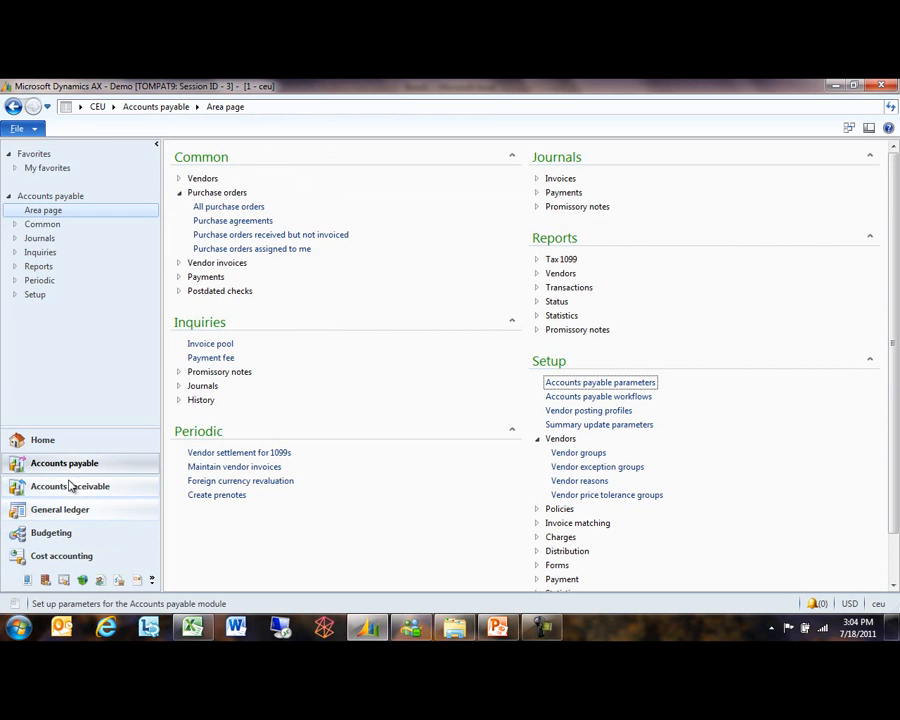
left_click(72, 535)
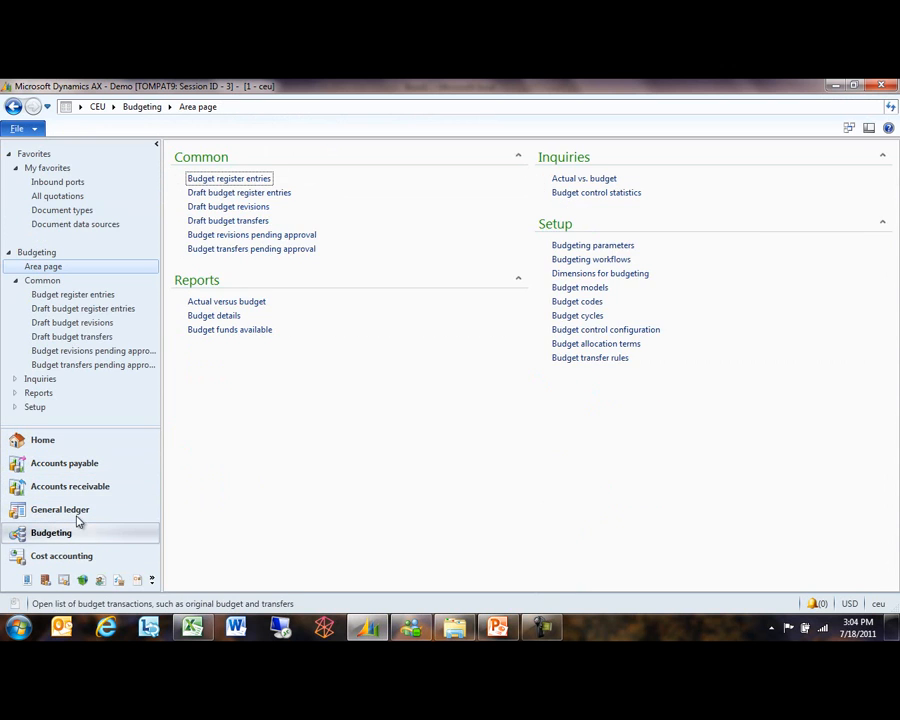
left_click(227, 179)
double_click(396, 295)
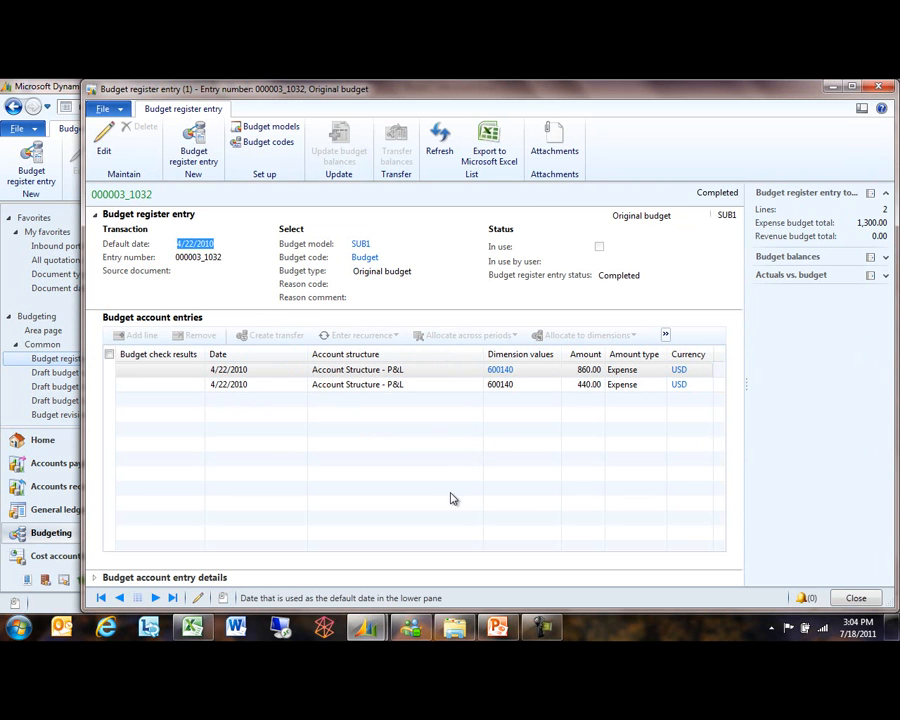
left_click(877, 88)
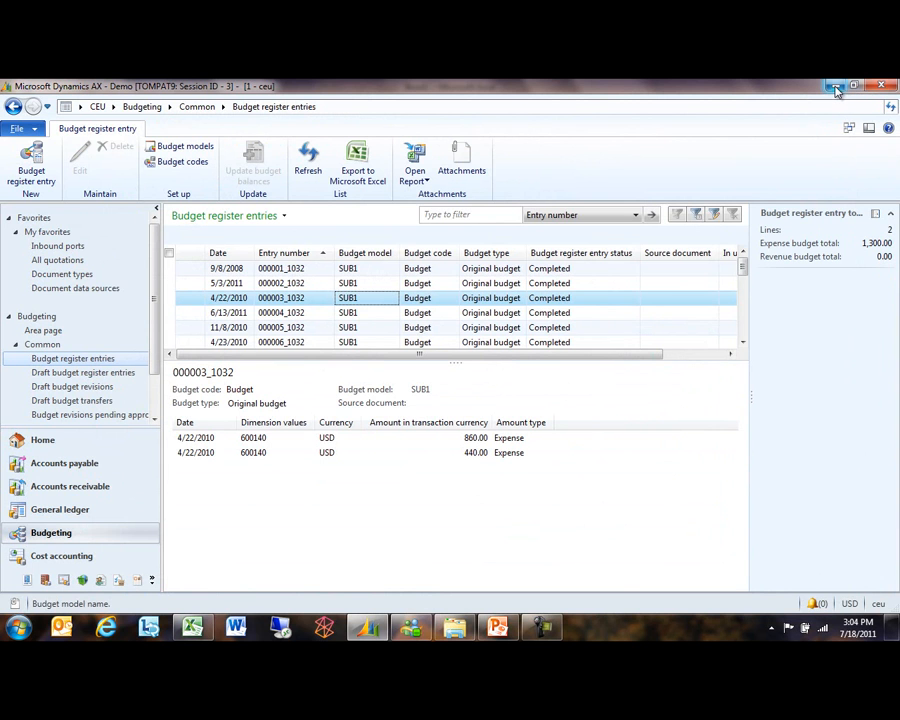
left_click(836, 88)
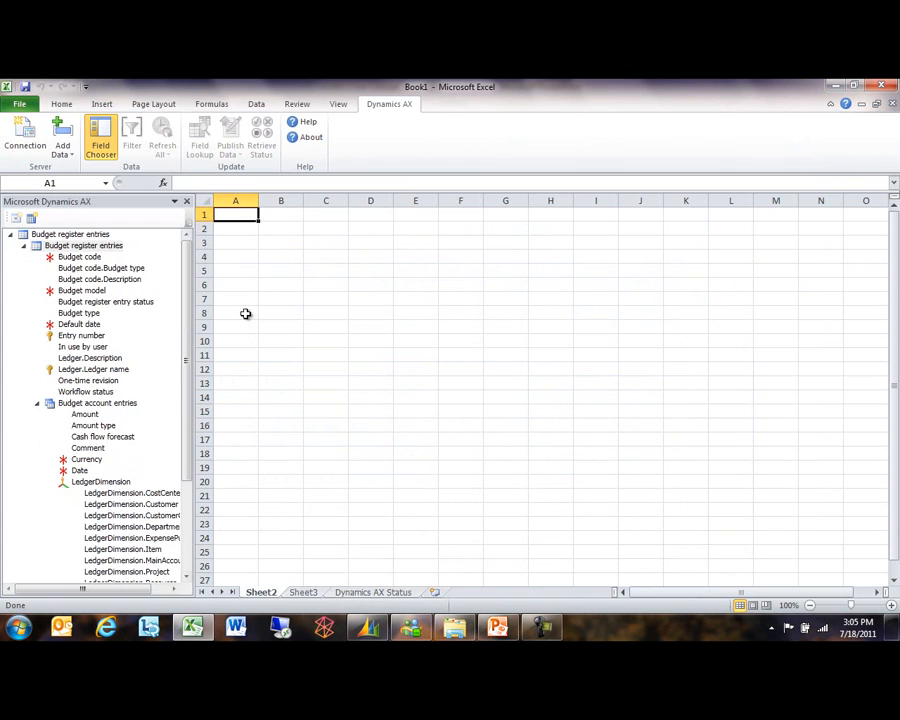
Step: Starting at cell B3, add the Entry number, Ledger name, Budget code, Budget code.Description, Budget model and Default date fields as table columns
left_click(276, 243)
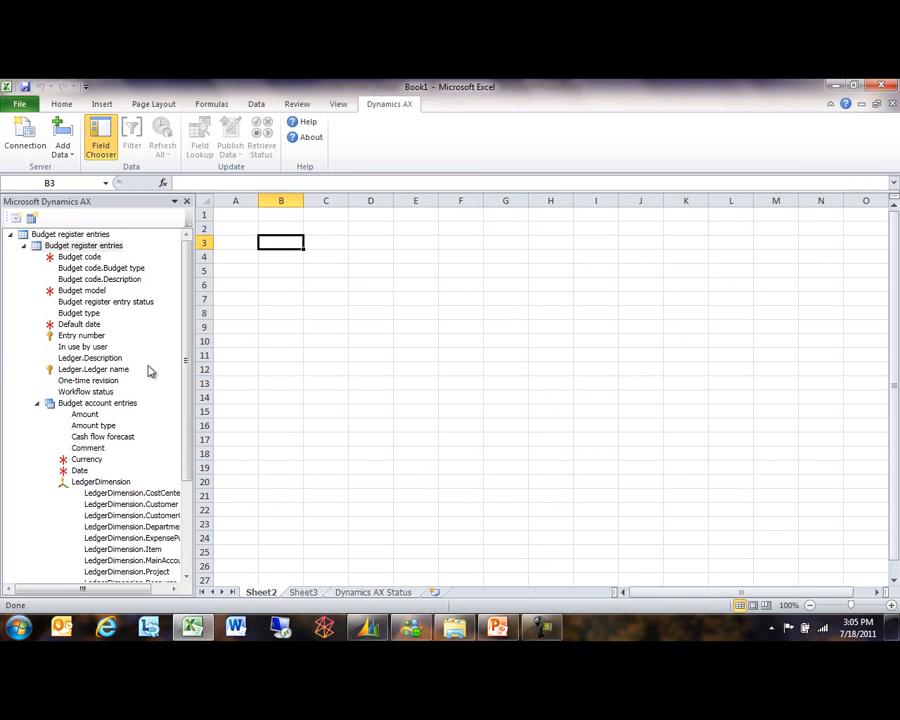
double_click(86, 342)
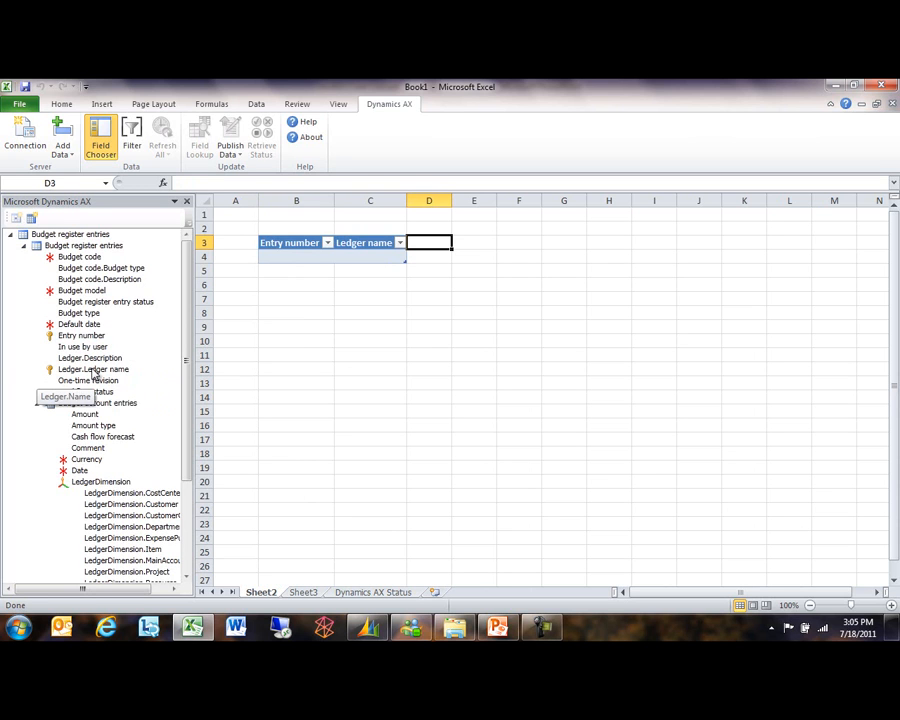
left_click_drag(93, 372, 213, 266)
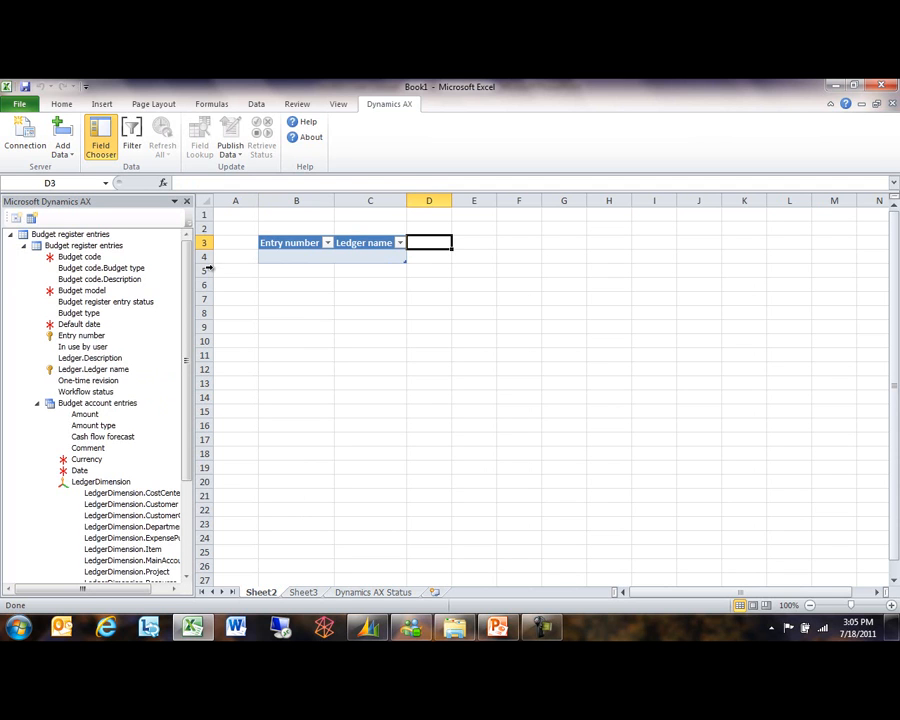
left_click(73, 257)
double_click(73, 257)
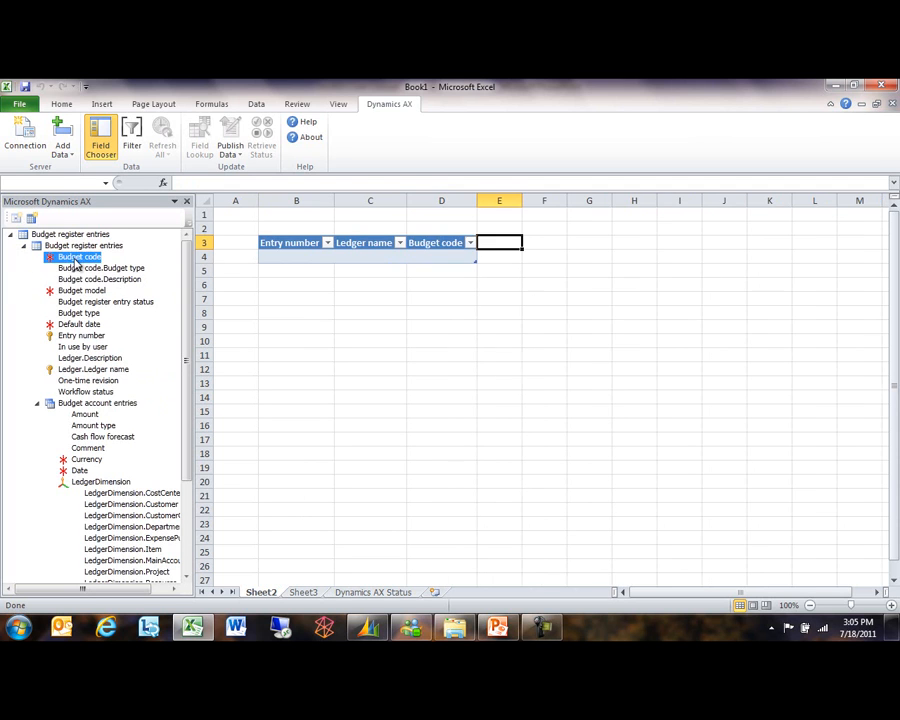
left_click_drag(72, 281, 500, 280)
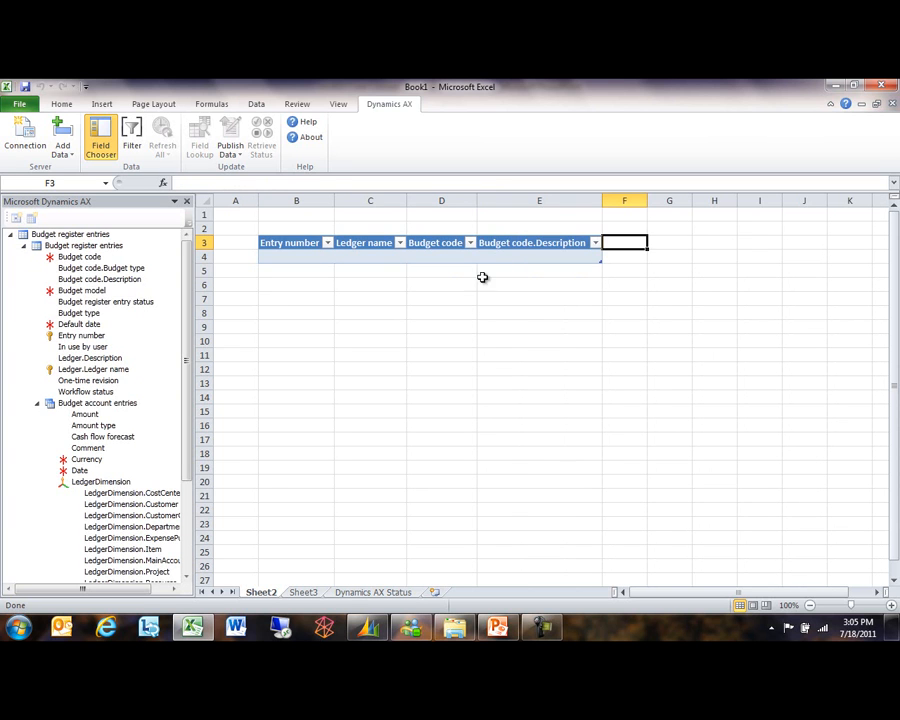
double_click(84, 291)
double_click(82, 324)
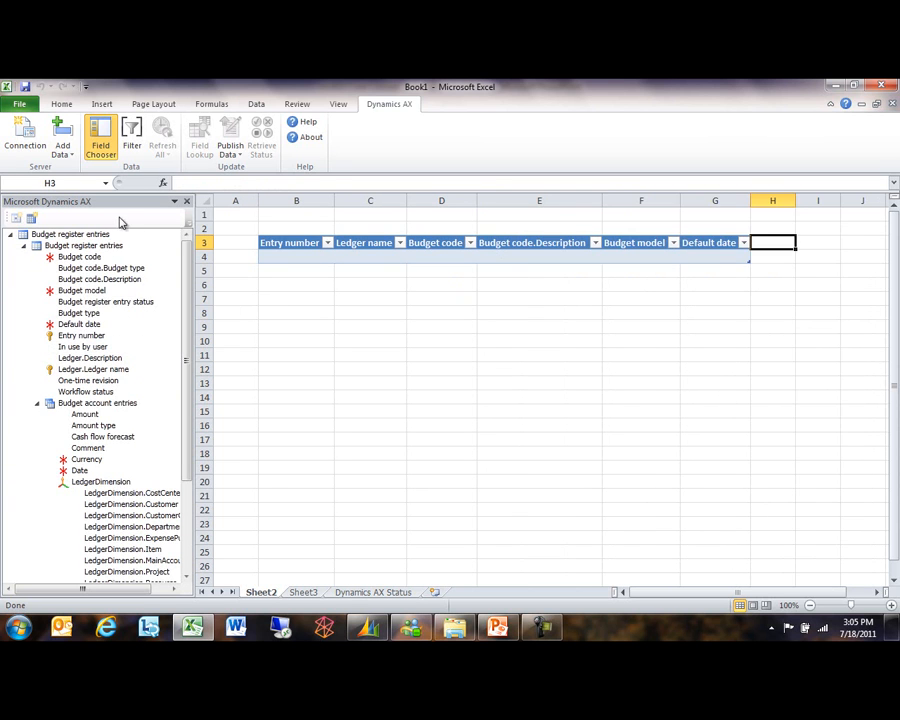
Step: Rename Sheet2 as Headers and Sheet3 as Lines
double_click(252, 591)
type("Headers")
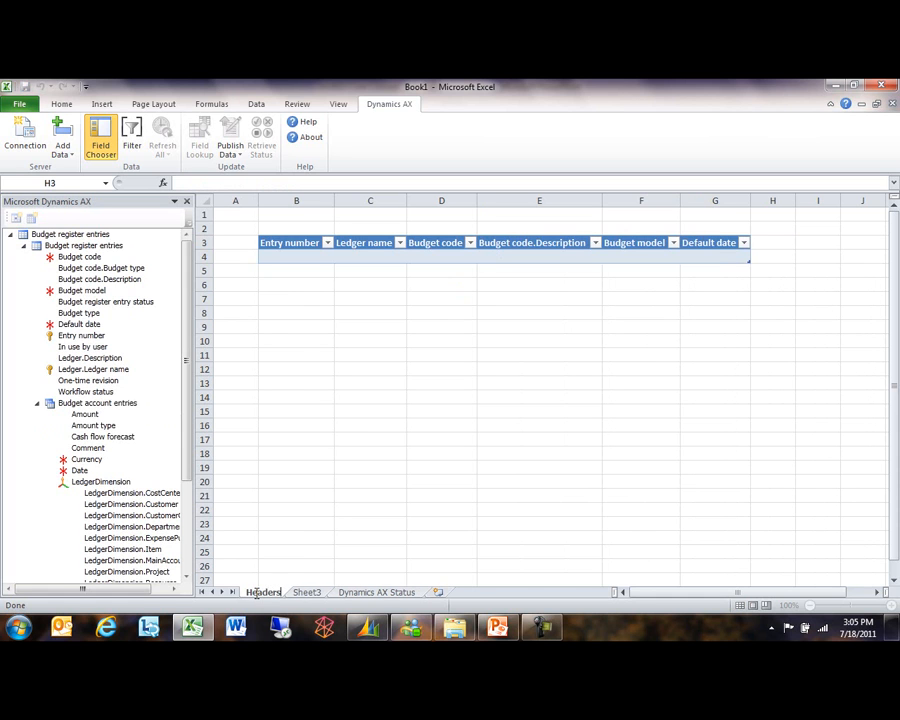
left_click(313, 593)
double_click(308, 592)
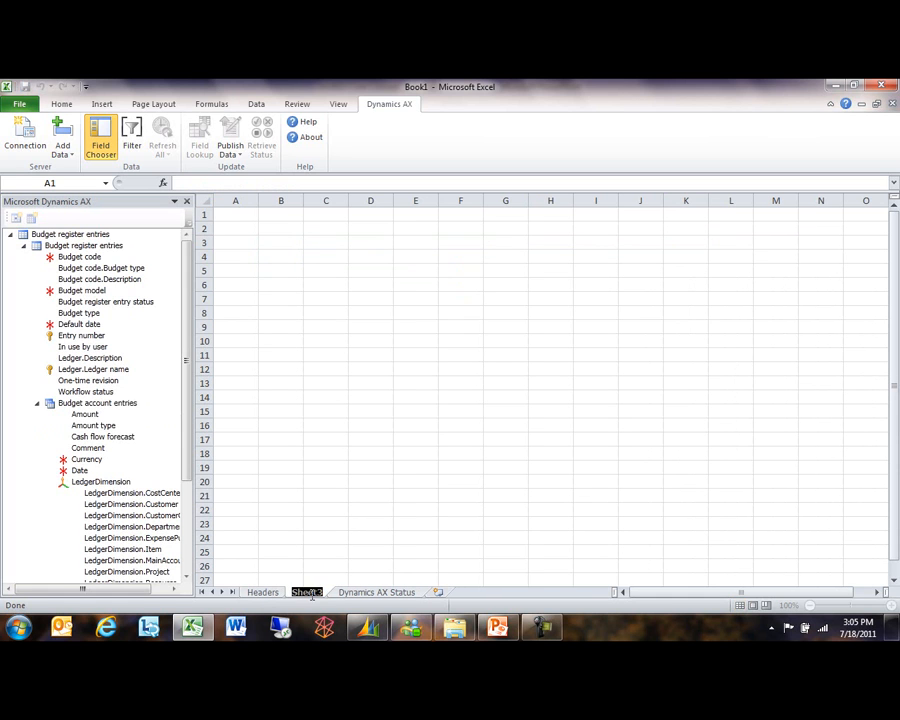
type("Lines")
key("Return")
Step: Add the Parent.Entry number and Parent.Ledger name fields as table columns on the Lines sheet, starting at cell B3
left_click(284, 246)
left_click_drag(188, 422, 171, 535)
left_click(112, 518)
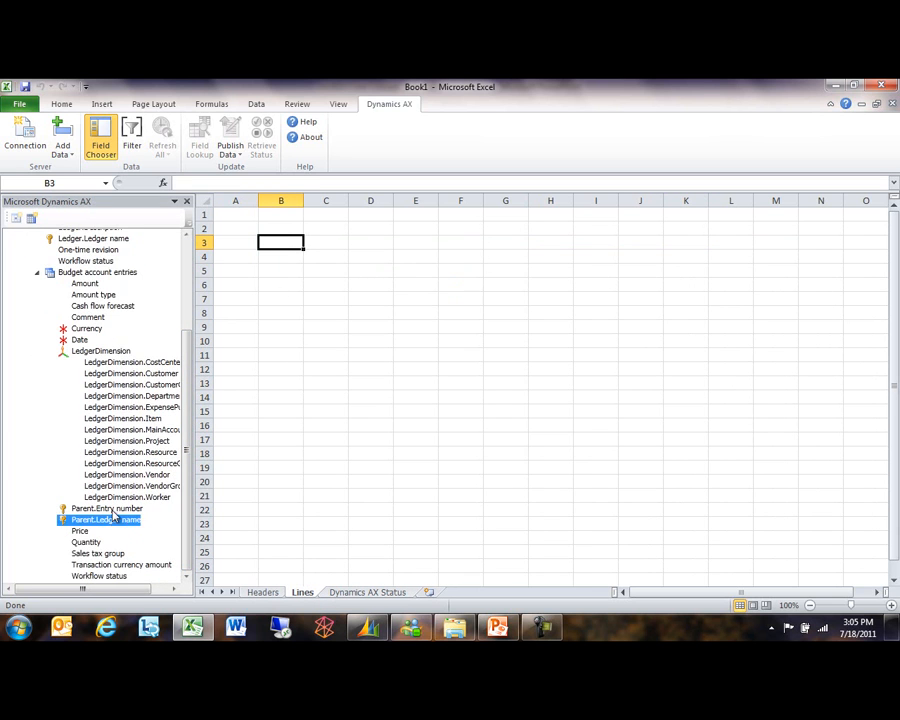
left_click(113, 510)
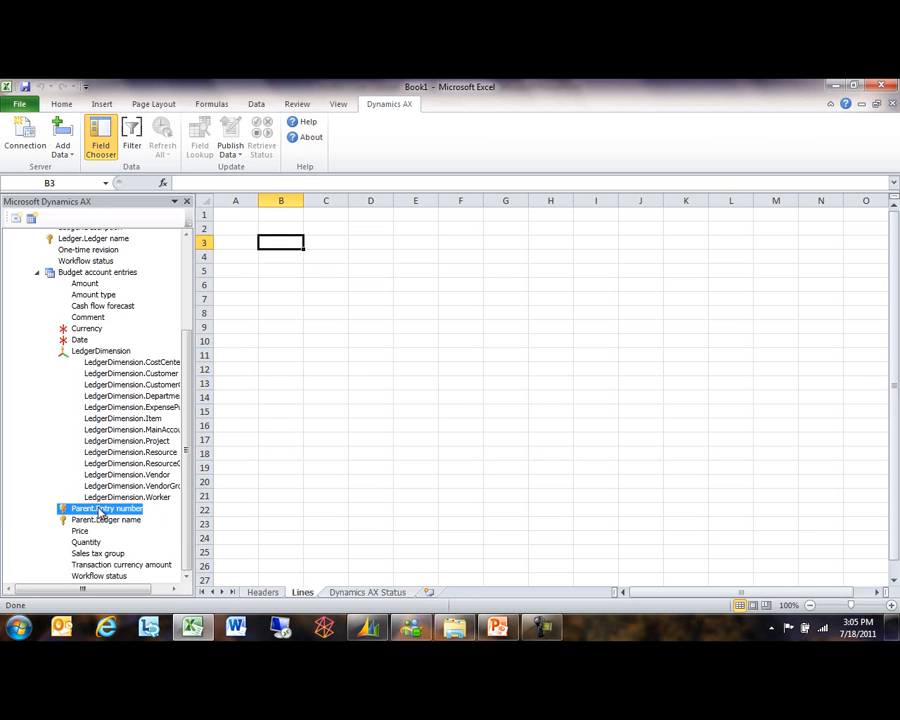
double_click(100, 509)
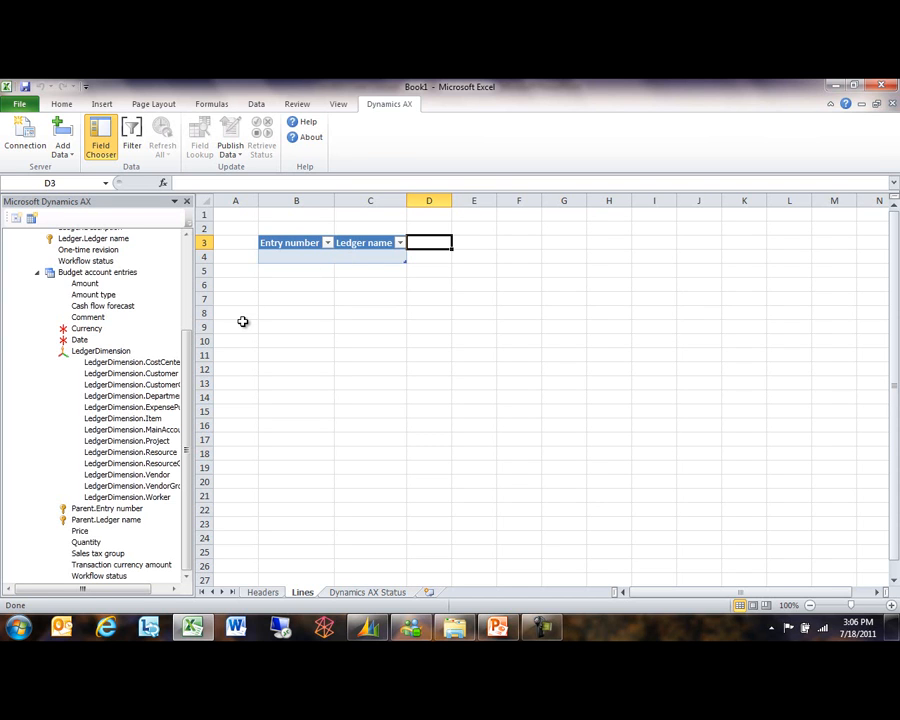
Step: Add the Date, LedgerDimension.MainAccount and Comment fields as the next table columns on the Lines sheet
double_click(80, 341)
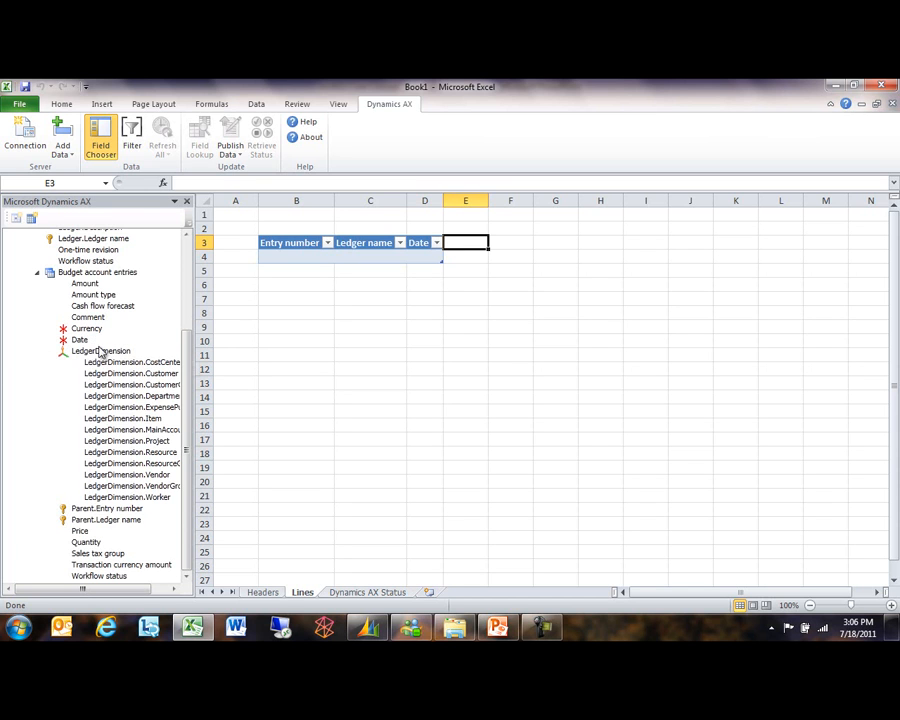
left_click(95, 351)
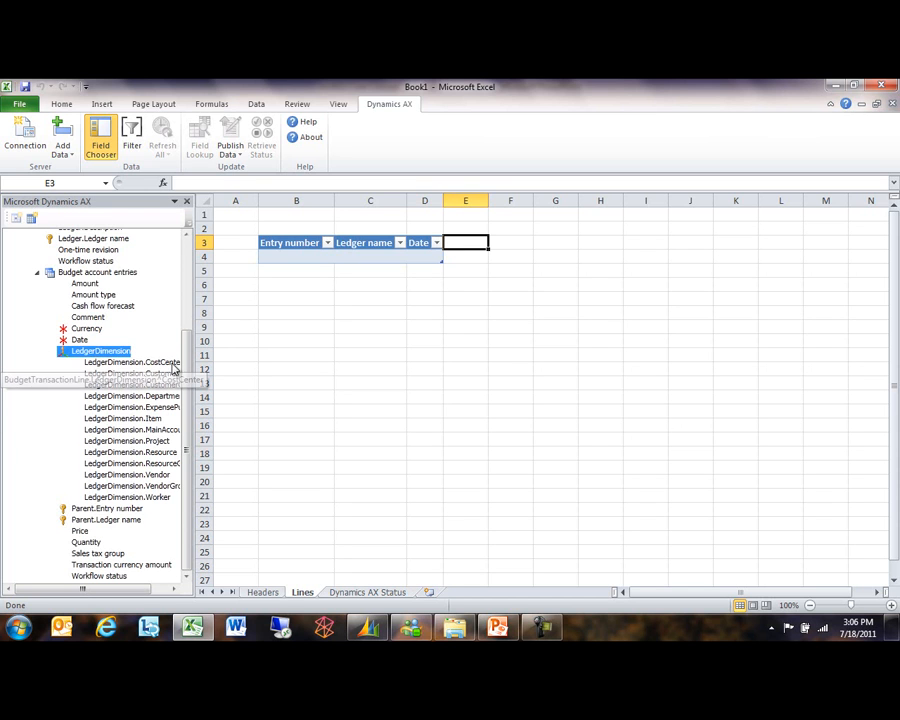
left_click_drag(193, 360, 218, 357)
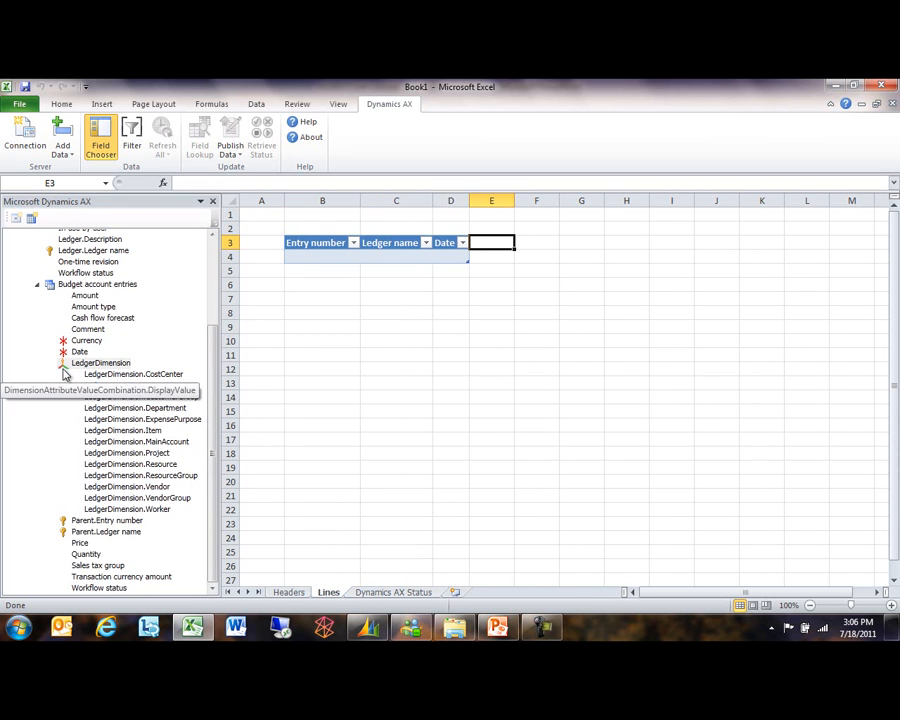
left_click(127, 444)
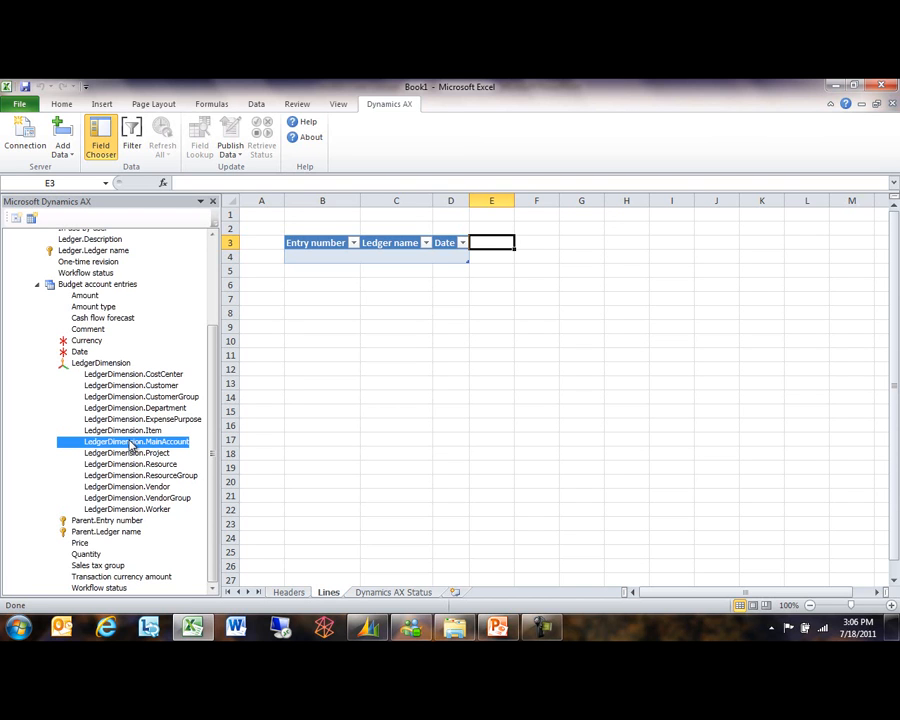
left_click_drag(133, 445, 492, 250)
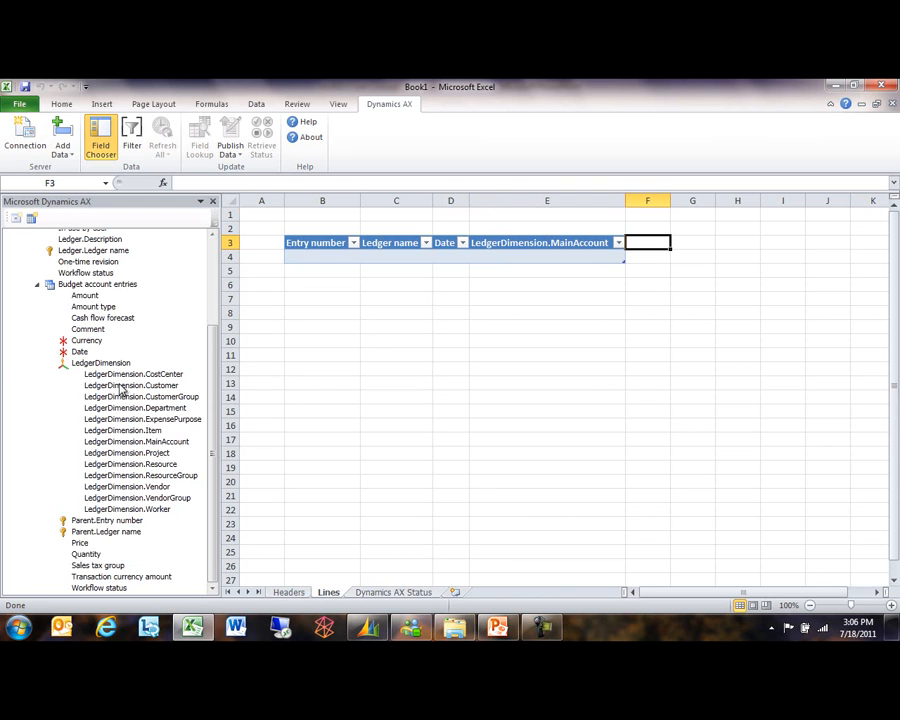
double_click(87, 329)
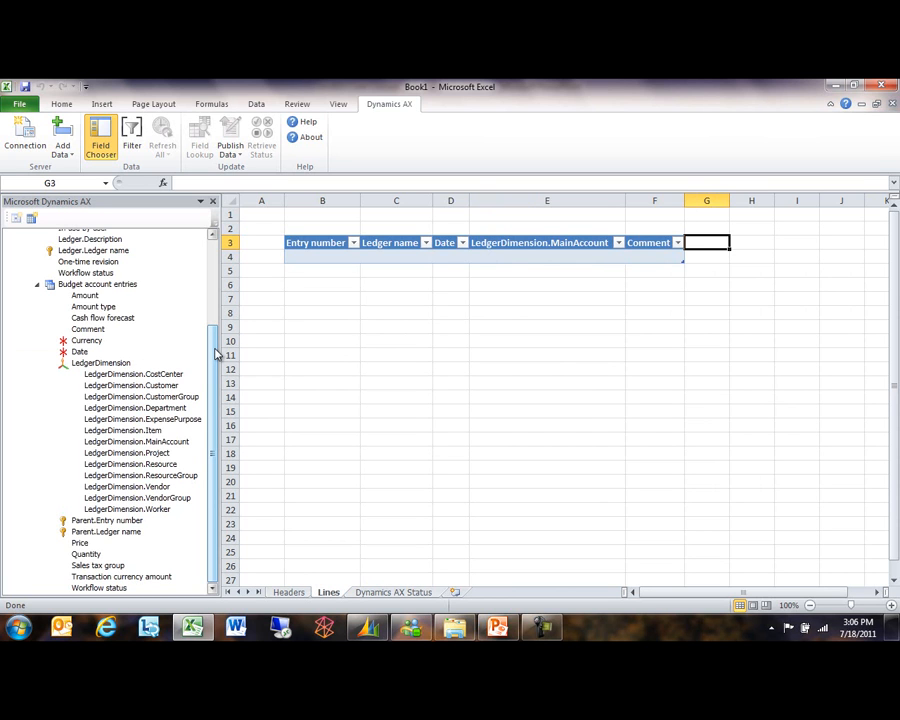
Step: Rename the Comment column header as Account Descriptions and the LedgerDimension.MainAccount header as Account
left_click(652, 242)
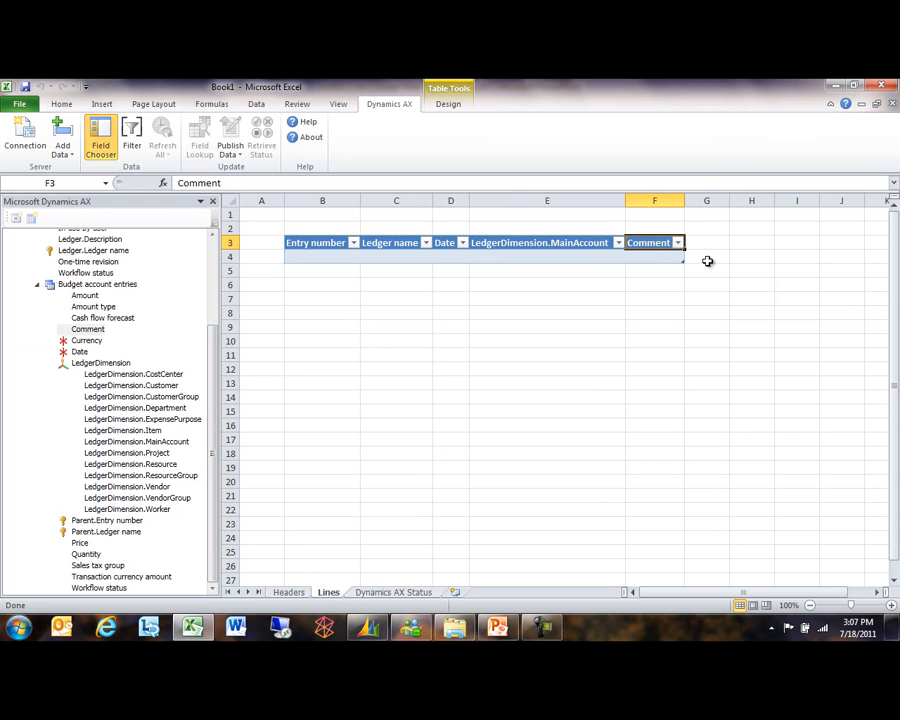
type("Account")
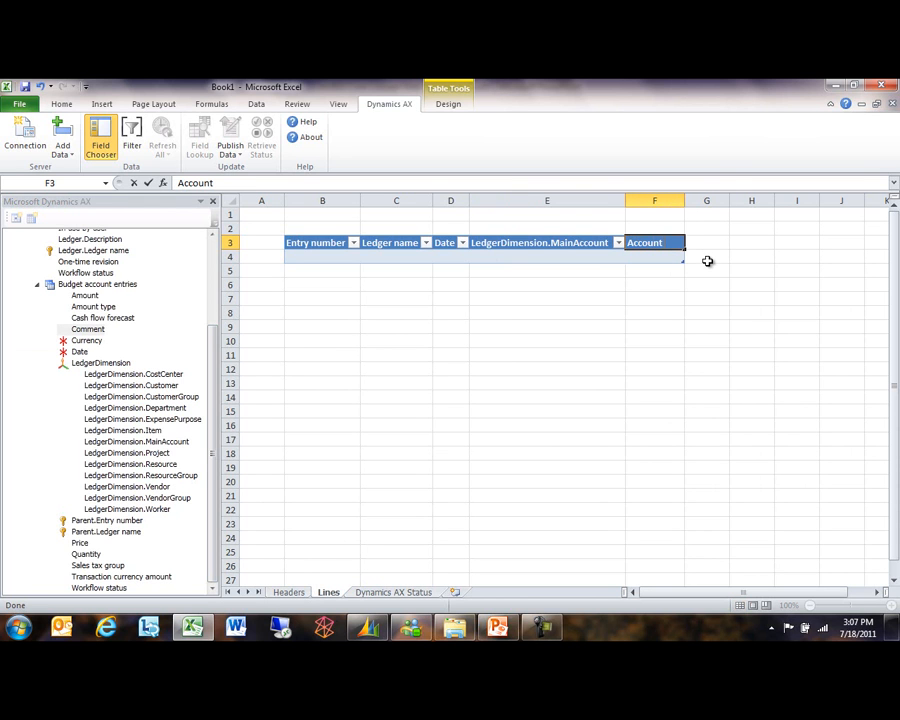
type(" Desc")
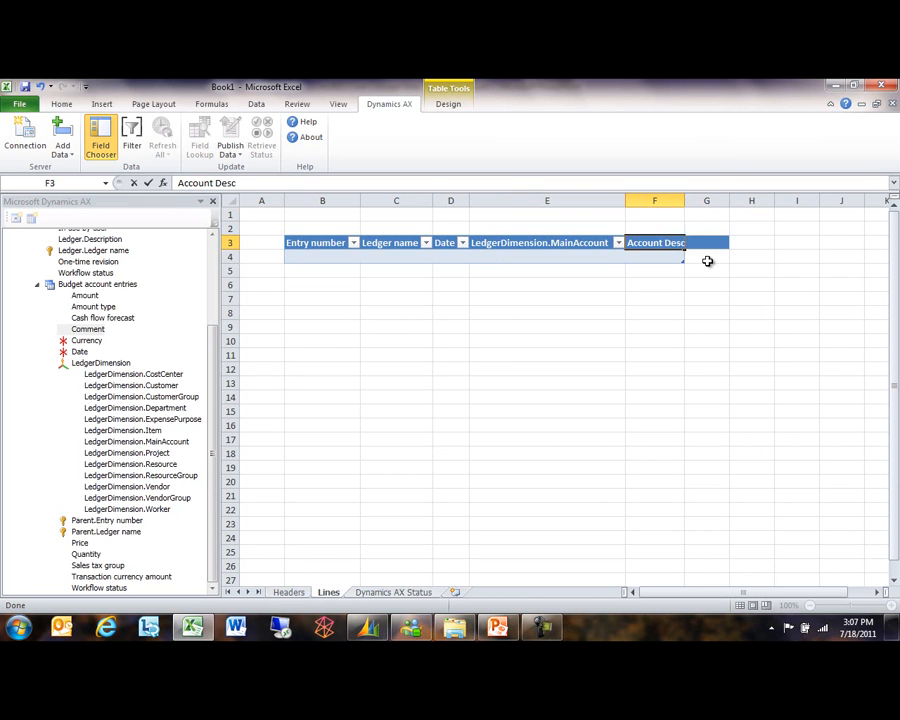
type("ription")
key("Return")
key("Left")
key("Right")
key("Left")
key("Right")
key("Left")
key("Up")
type("A")
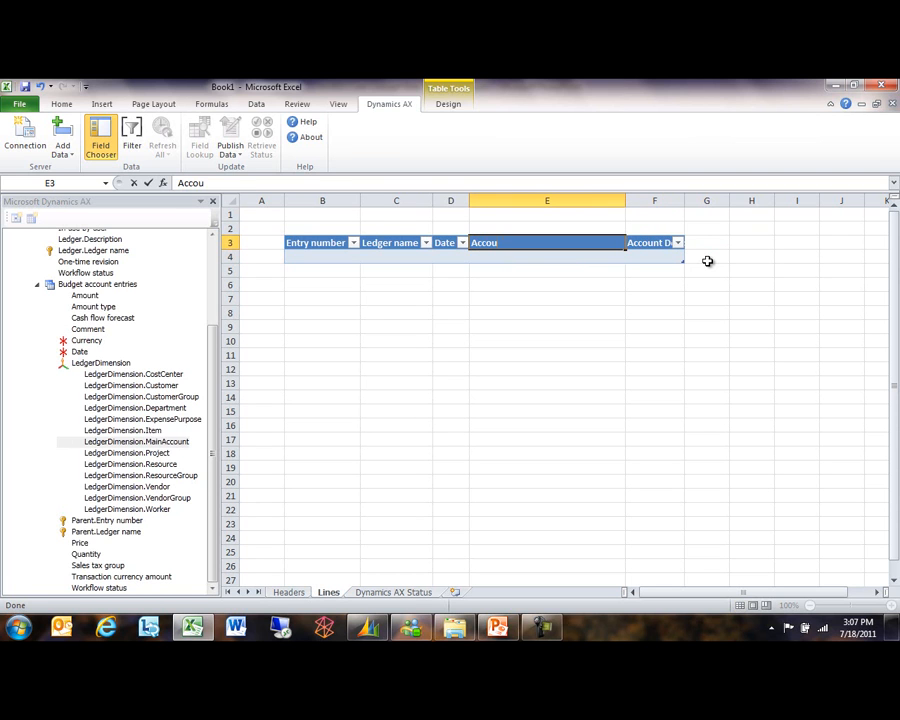
key("Return")
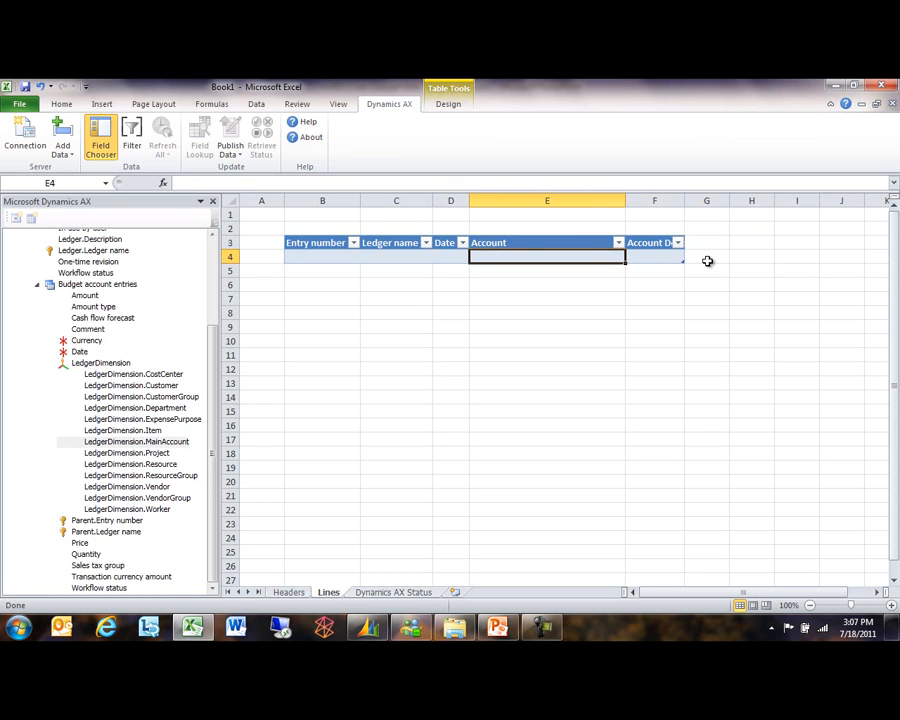
Step: Add the Currency and Transaction currency amount fields as columns after Account Descriptions
left_click(78, 342)
left_click_drag(77, 345, 693, 243)
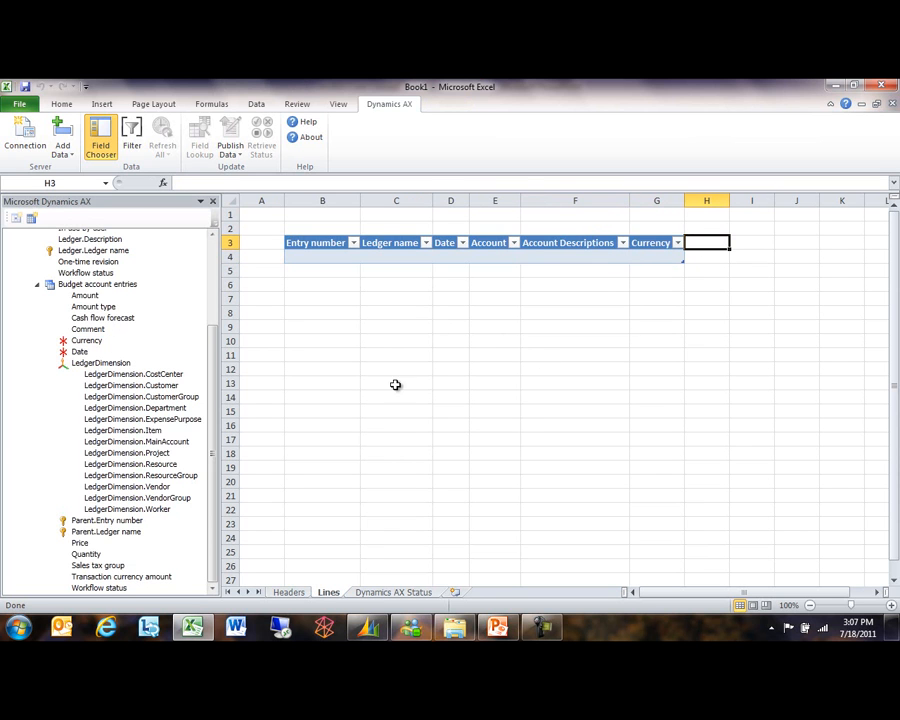
left_click(121, 577)
left_click_drag(121, 577, 716, 261)
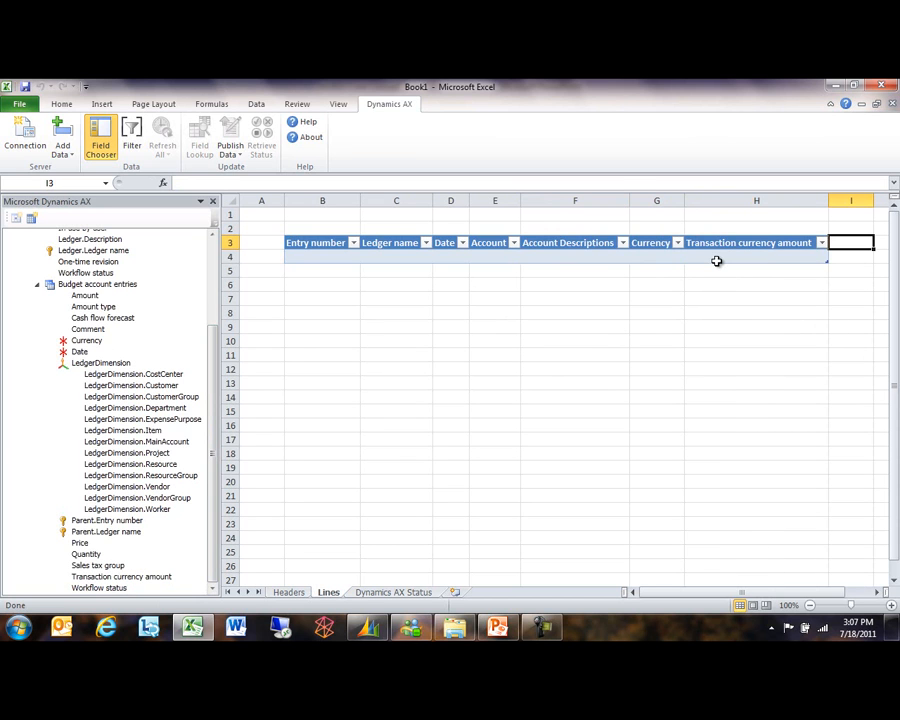
Step: Rename the Transaction currency amount header as Amount and fit the column width to its contents
left_click(724, 242)
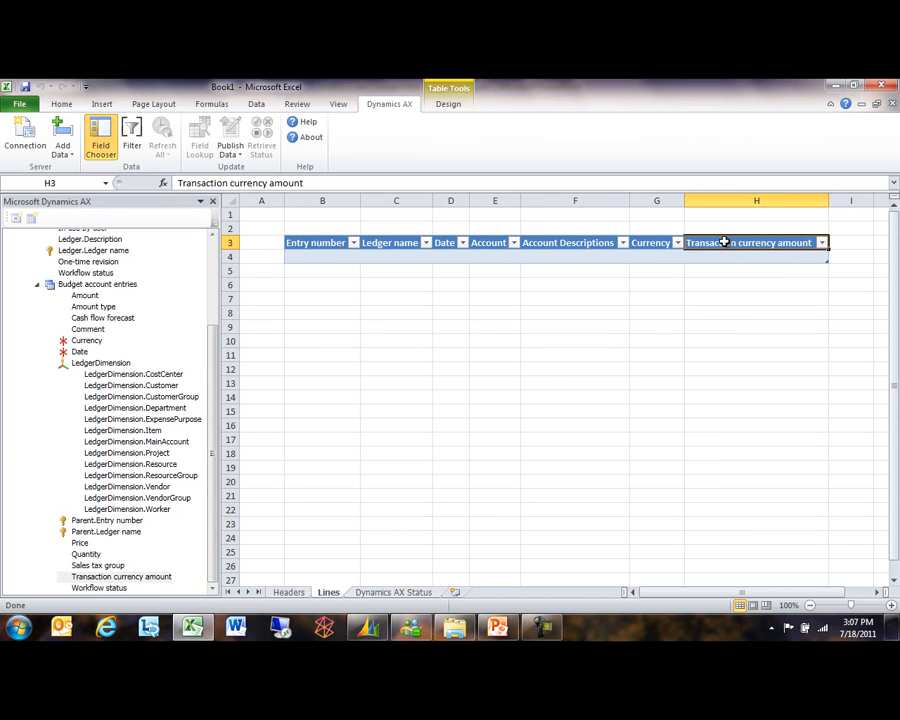
type("Am")
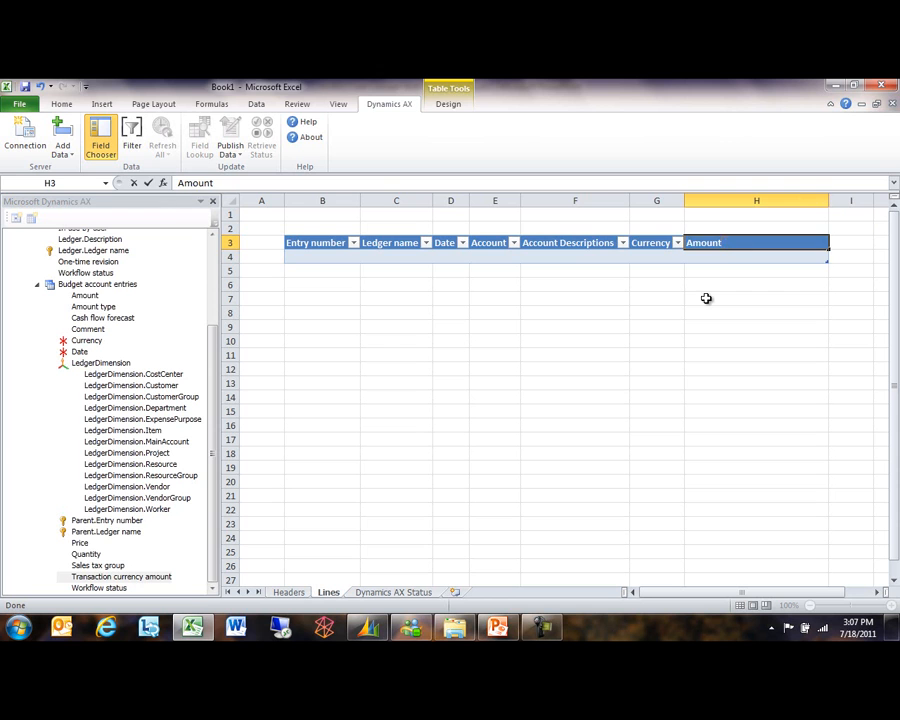
left_click(714, 296)
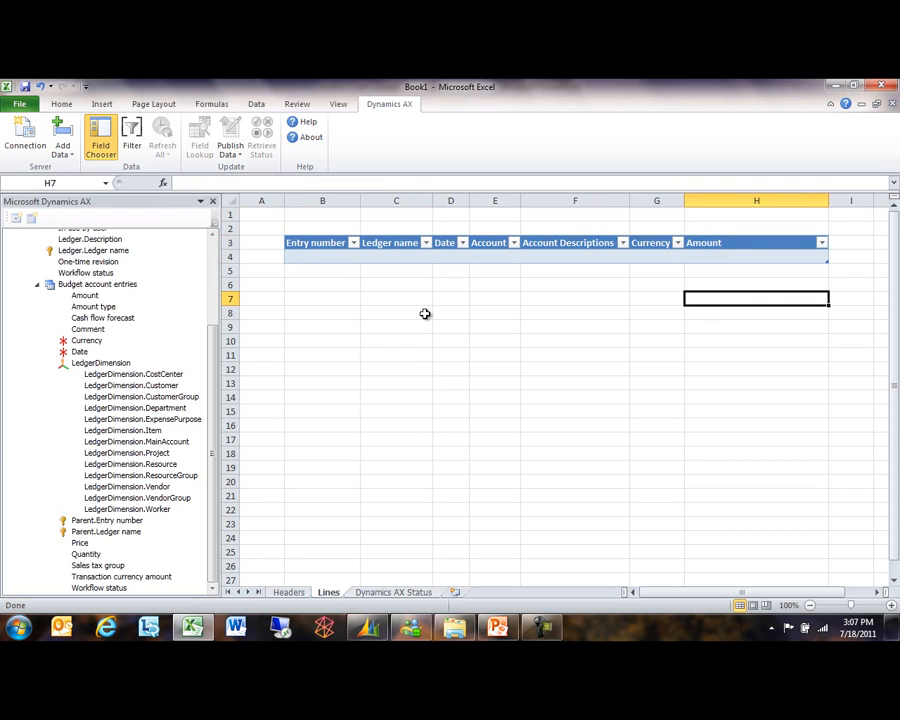
double_click(828, 200)
Step: Insert the Budget code field as a column between Ledger name and Date, and close the field chooser
left_click_drag(213, 356, 222, 262)
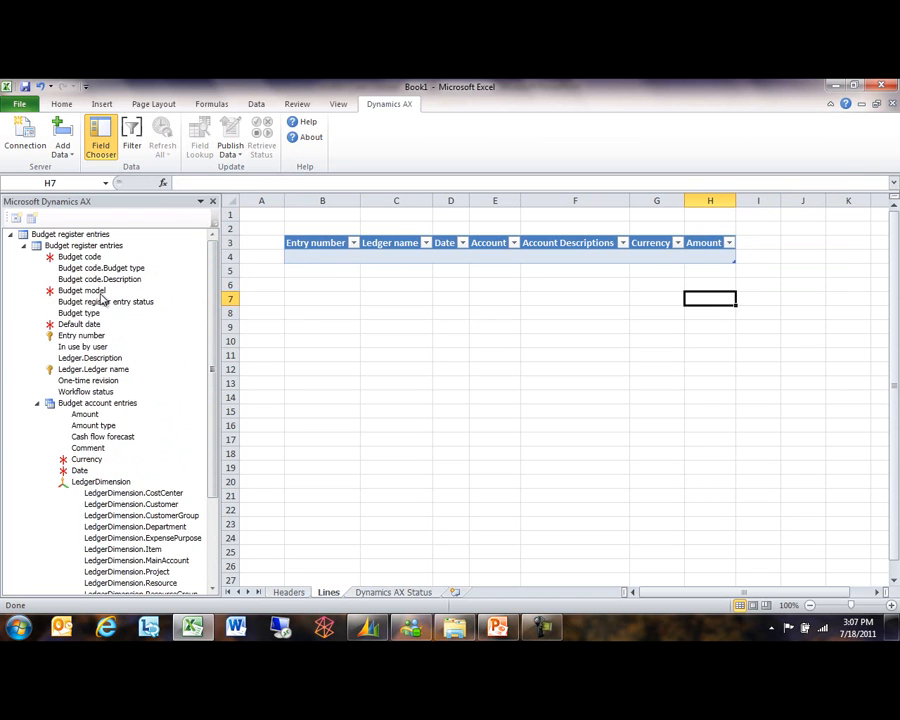
left_click(88, 257)
left_click_drag(92, 263, 439, 253)
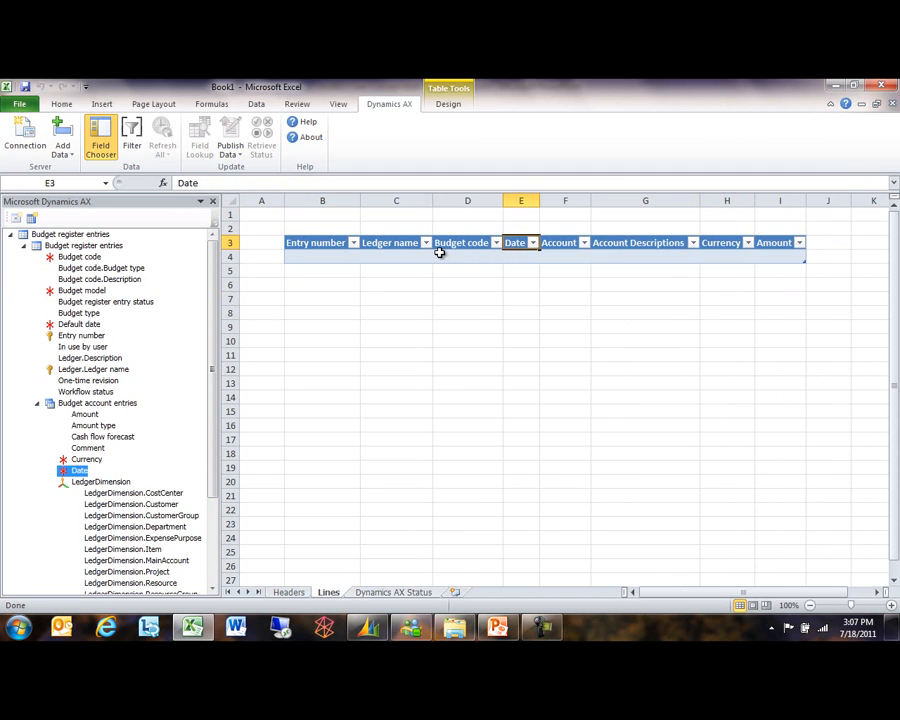
left_click(102, 148)
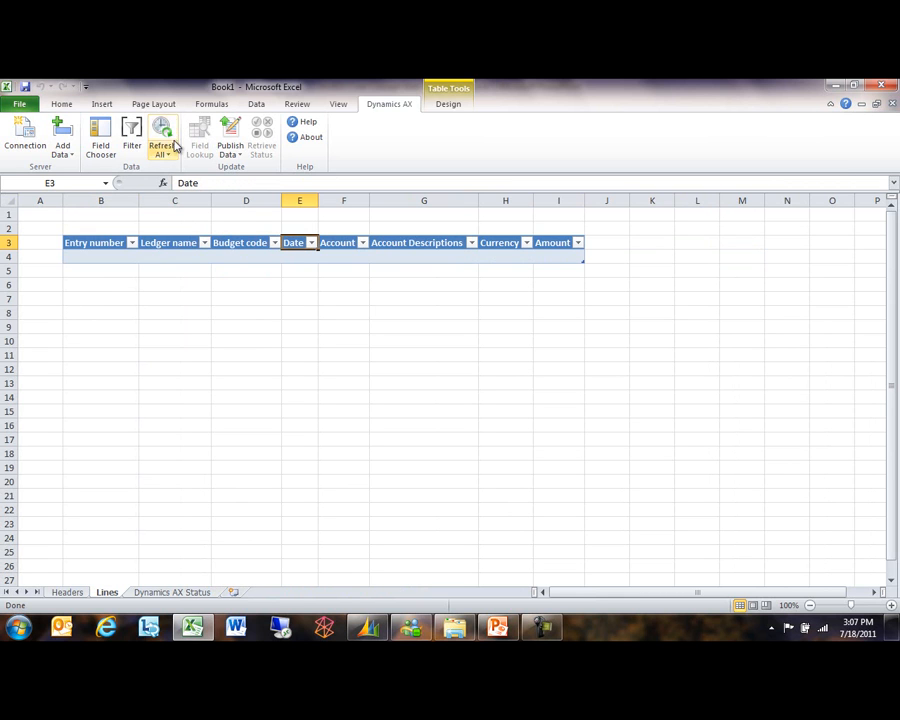
Step: Filter the budget register entries to Budget register entry status Draft and refresh all data from Dynamics AX
left_click(131, 130)
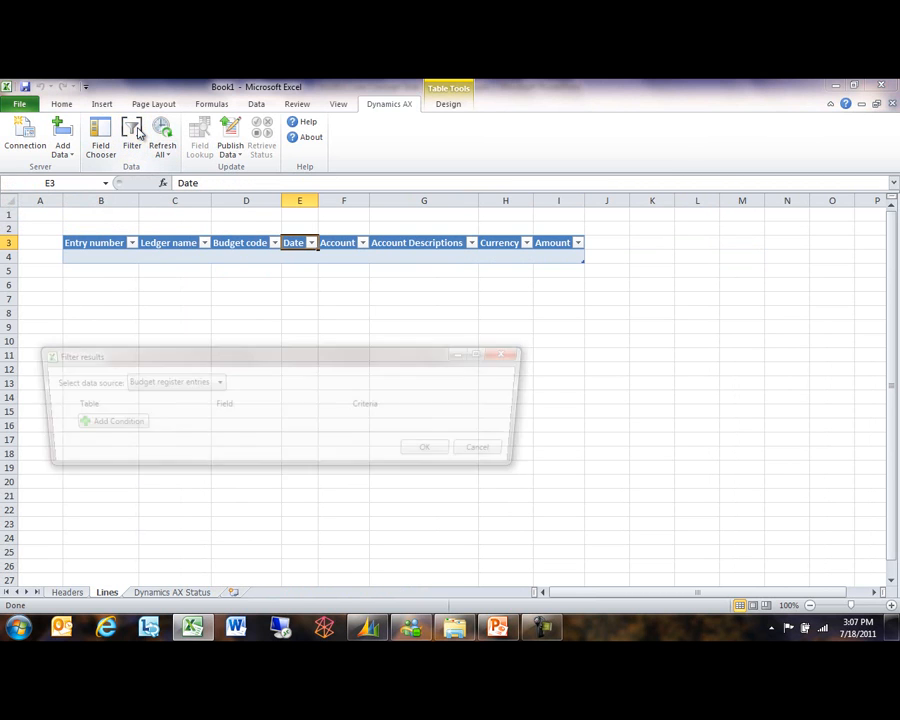
left_click(124, 426)
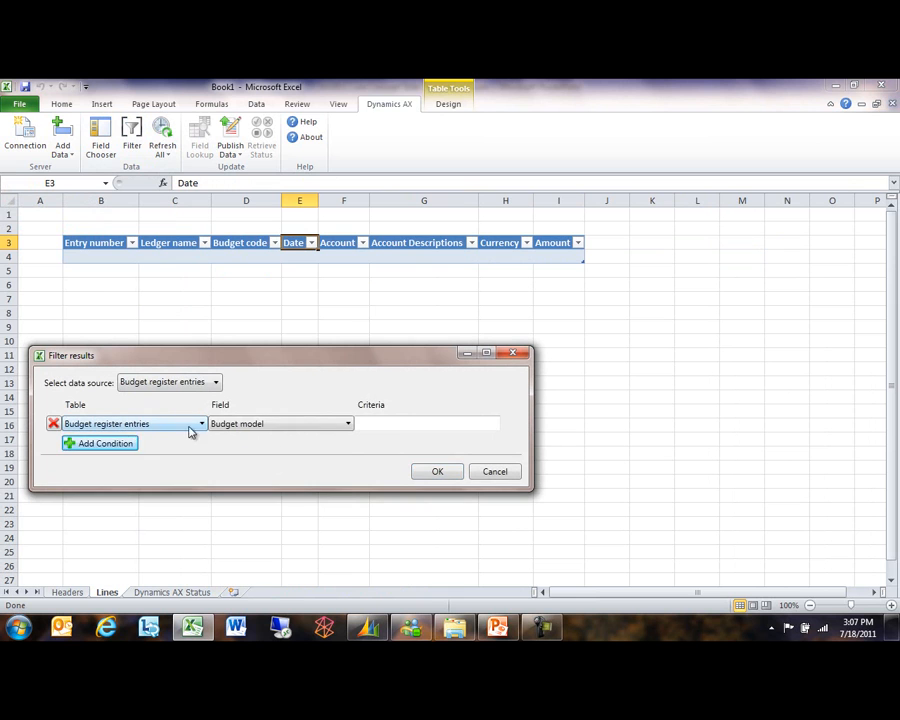
left_click(222, 424)
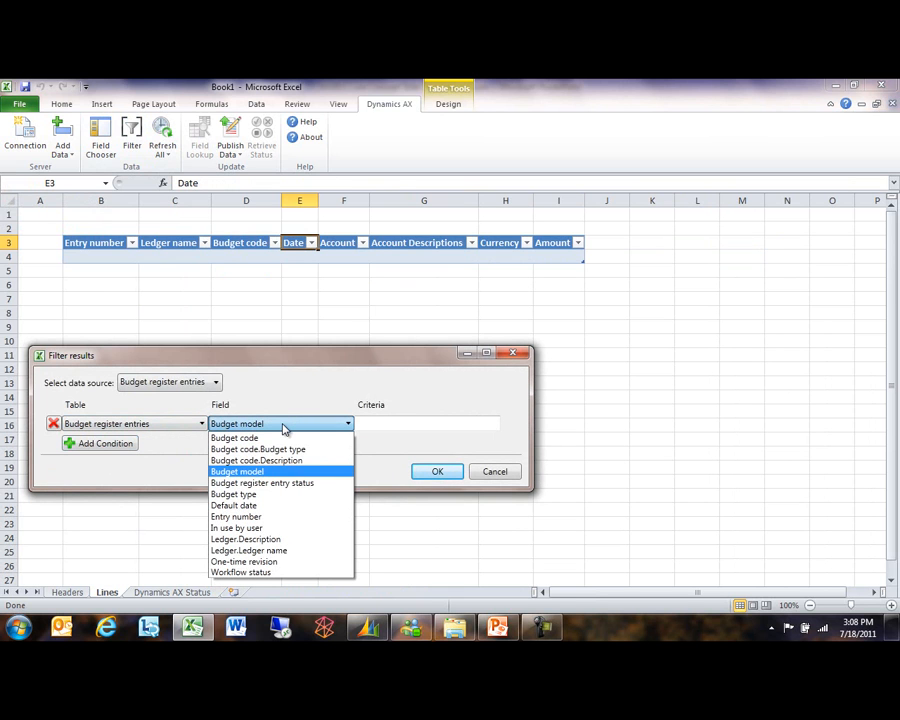
left_click(278, 486)
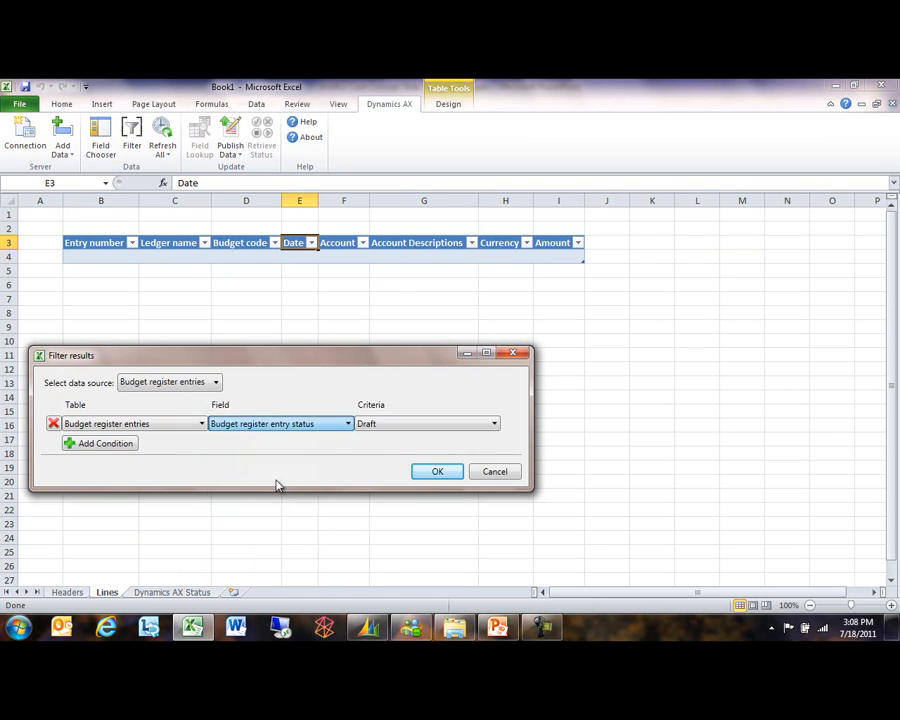
left_click(378, 426)
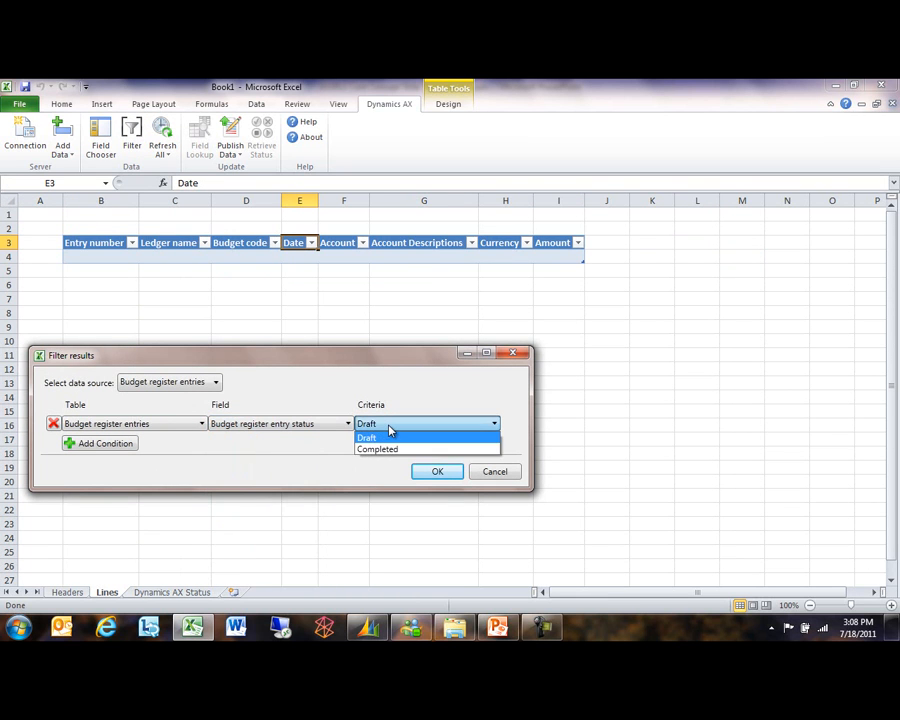
left_click(389, 425)
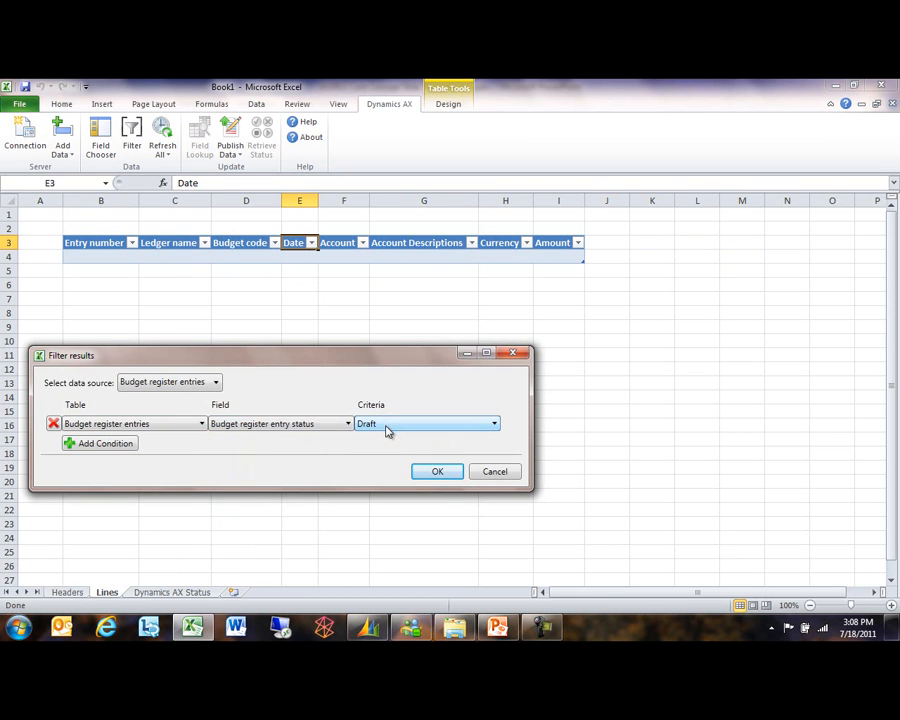
left_click(435, 472)
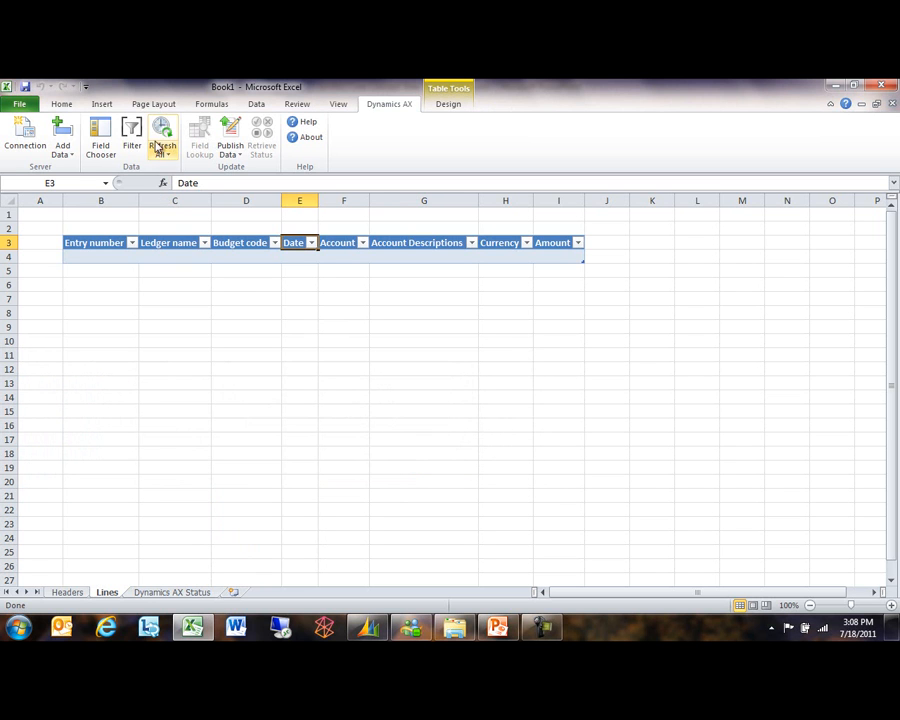
left_click(158, 150)
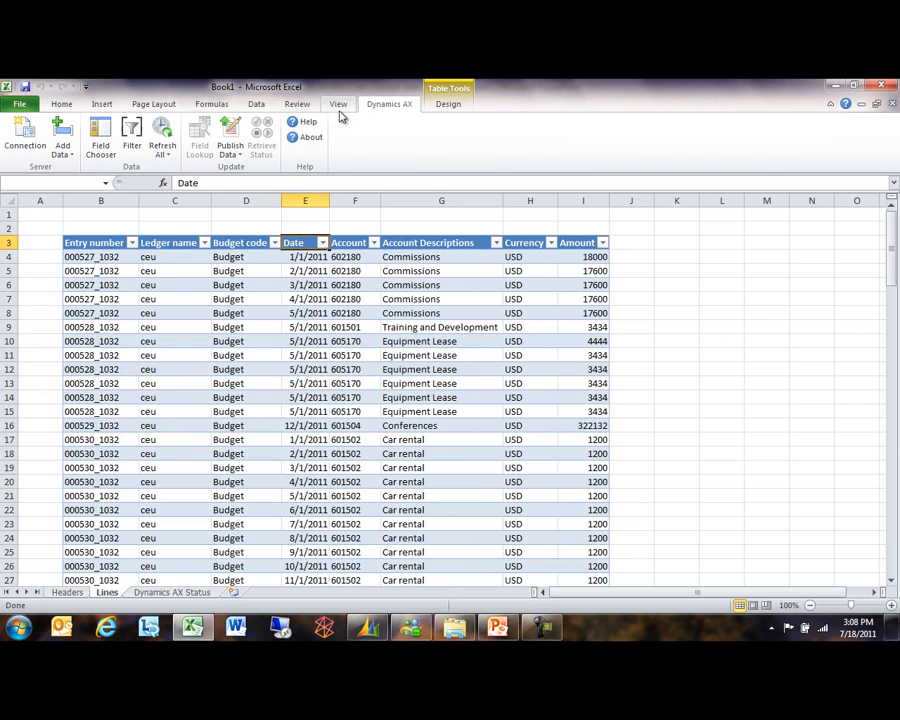
Step: Open a second window of the workbook, arrange the windows horizontally and show the Headers sheet in the new one
left_click(337, 104)
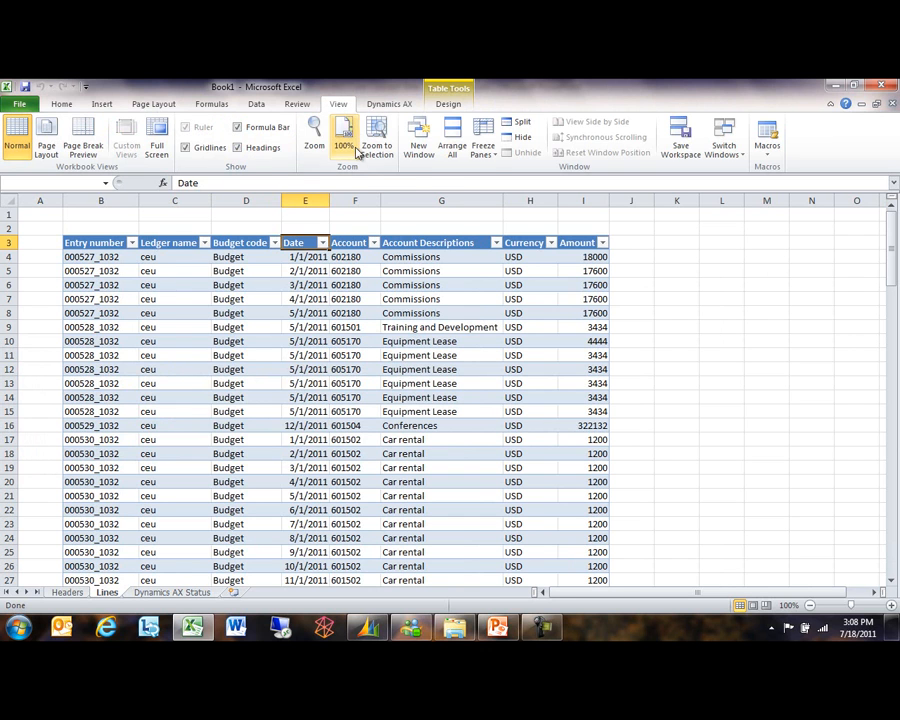
left_click(413, 143)
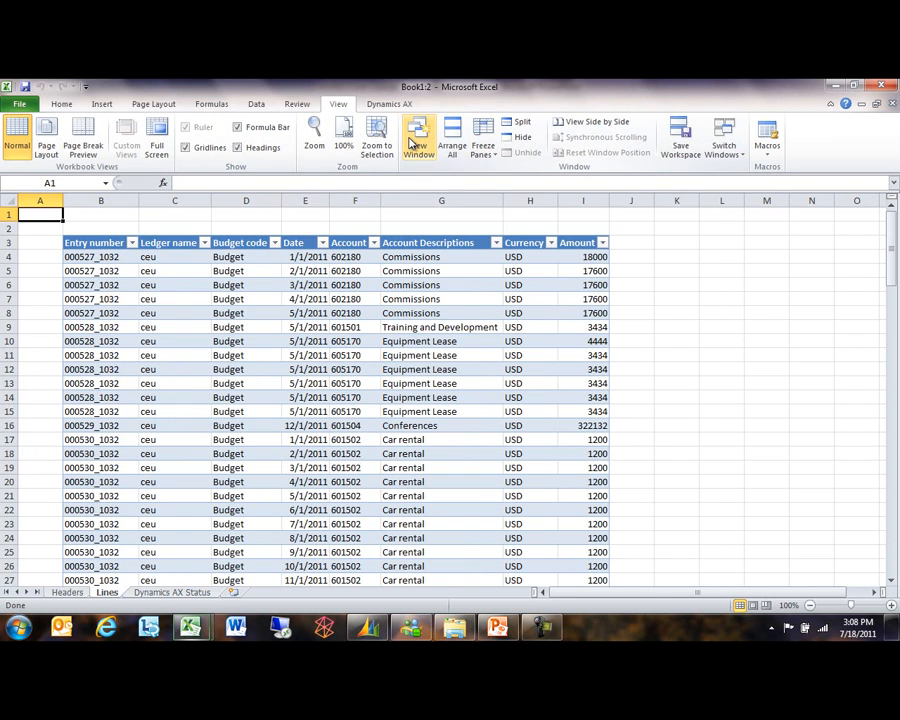
left_click(449, 143)
left_click(365, 318)
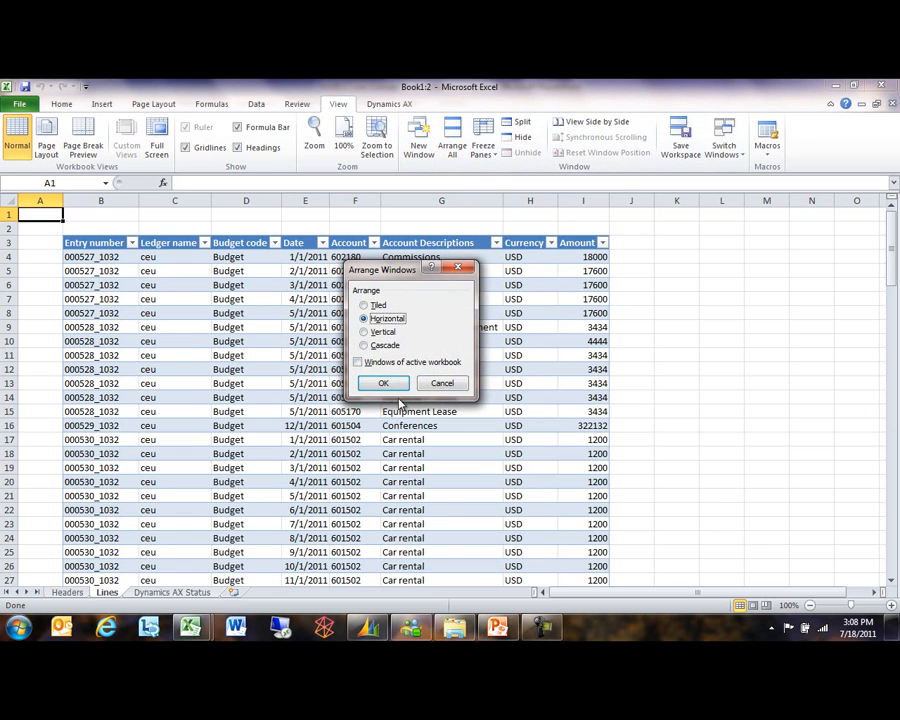
left_click(383, 383)
left_click(73, 383)
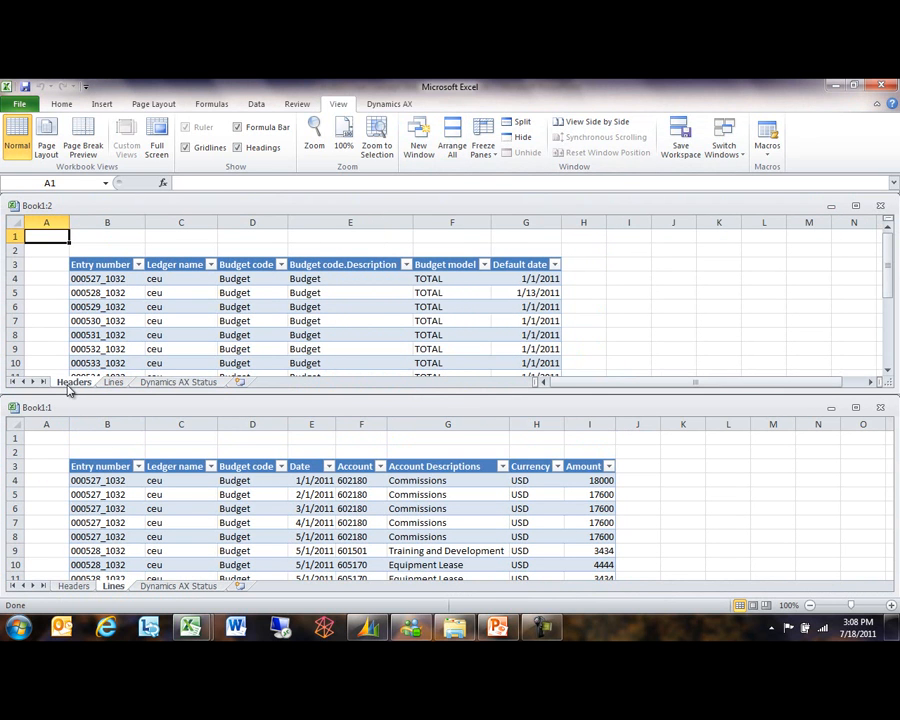
Step: Examine the imported header and line records in the two workbook windows, comparing their entry numbers
left_click(620, 311)
scroll(614, 312, "down", 5)
scroll(612, 313, "up", 2)
scroll(613, 317, "down", 1)
scroll(612, 316, "up", 4)
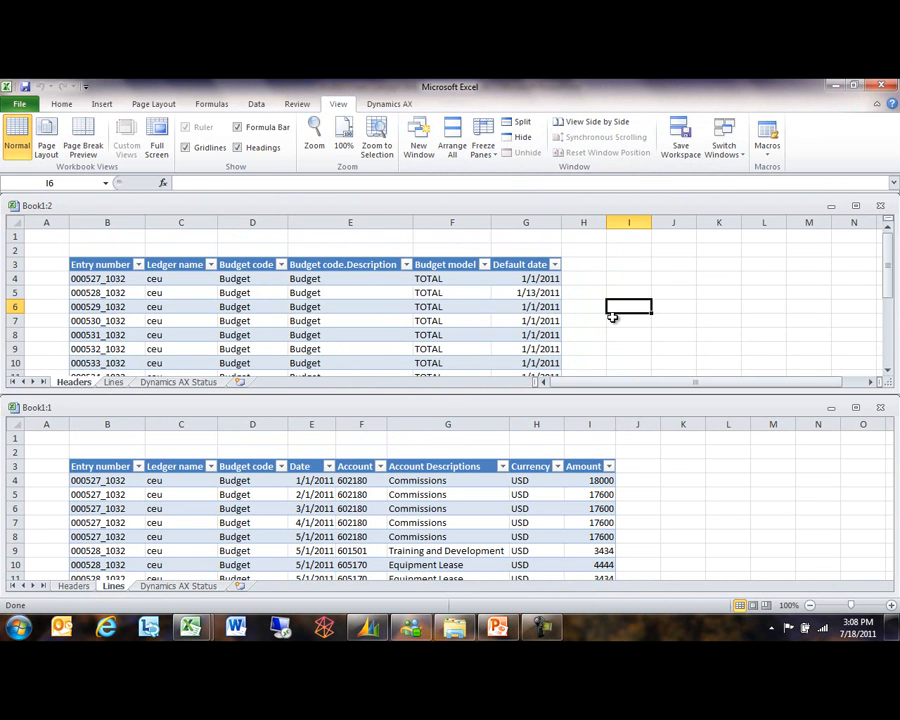
left_click(673, 490)
scroll(673, 490, "down", 4)
scroll(603, 485, "down", 16)
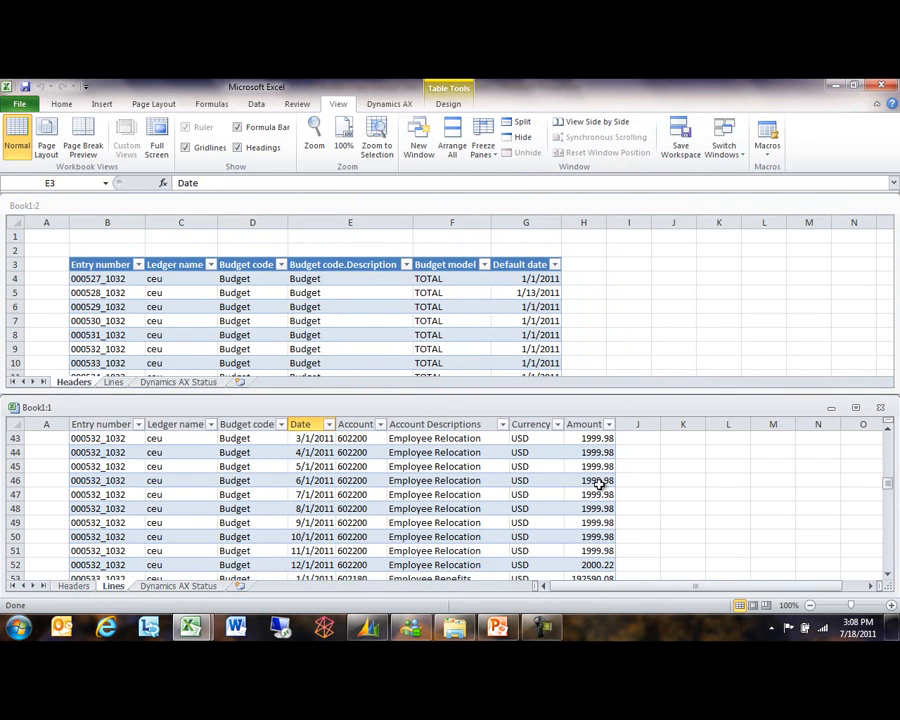
scroll(597, 482, "down", 6)
scroll(590, 478, "up", 20)
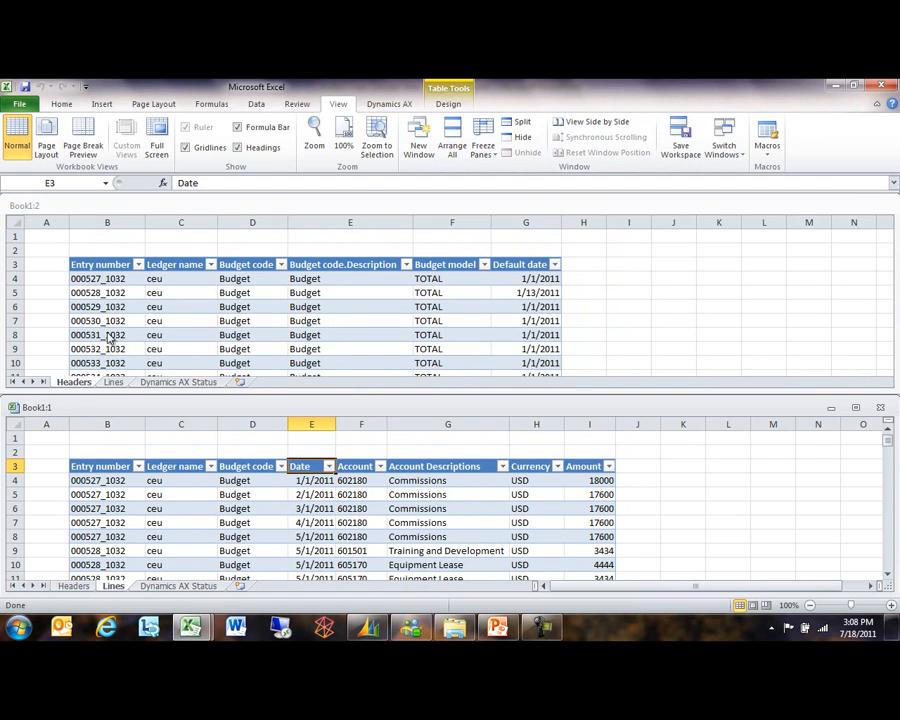
left_click(113, 281)
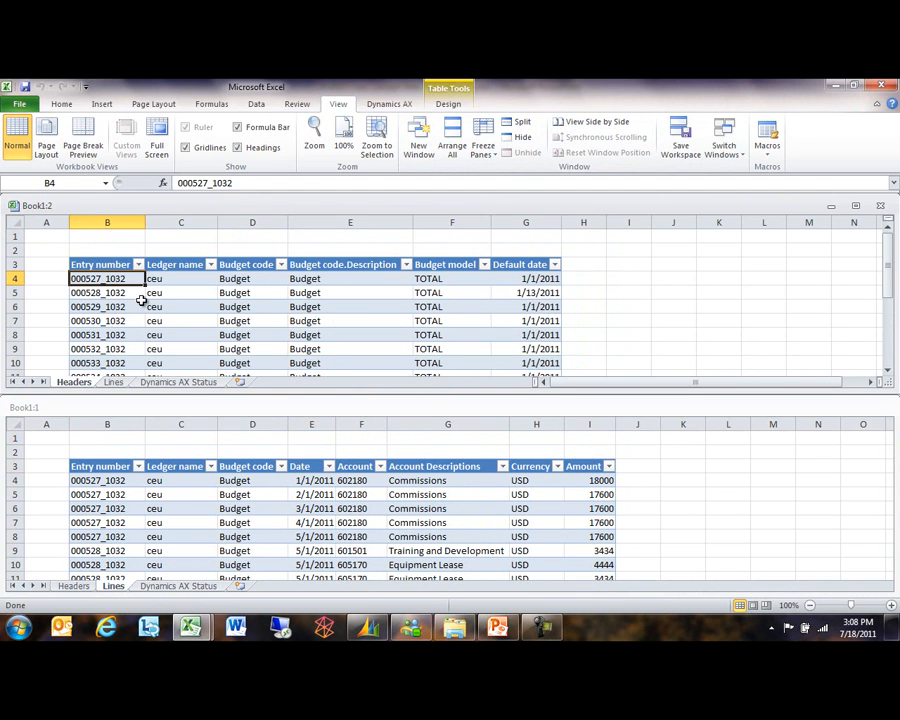
Step: Set the Budget code in the first row of the Lines sheet to BudAdjust through the Dynamics AX field lookup
left_click(104, 476)
left_click_drag(104, 480, 114, 536)
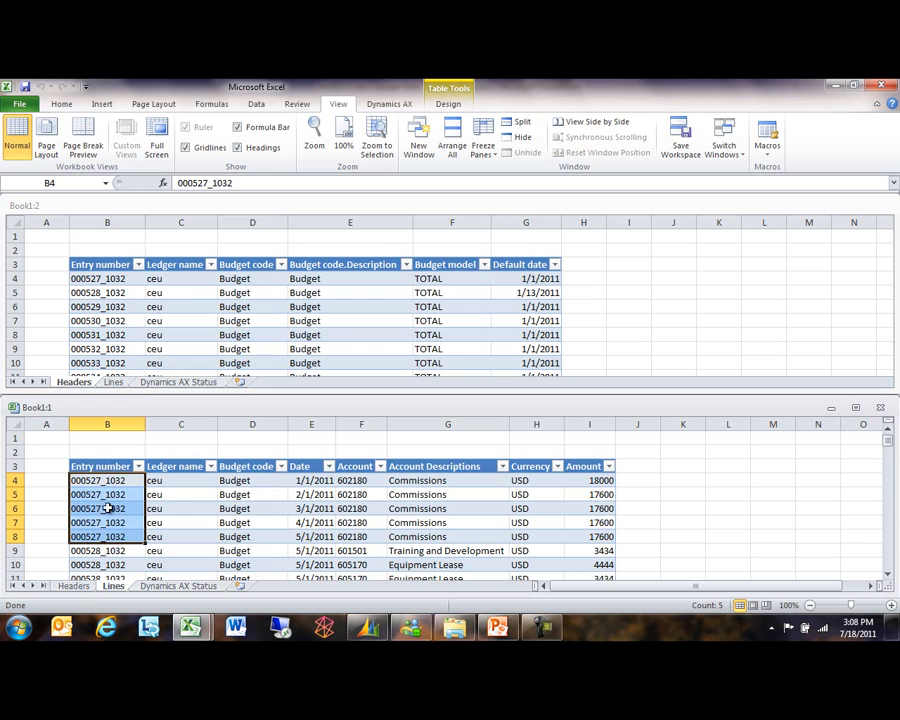
left_click(234, 480)
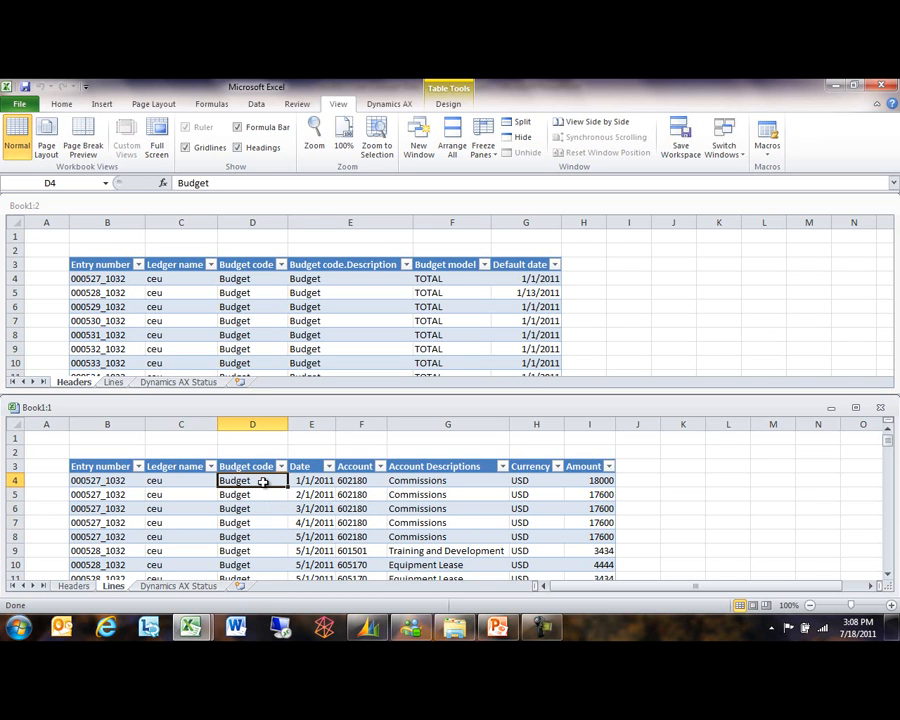
left_click(389, 104)
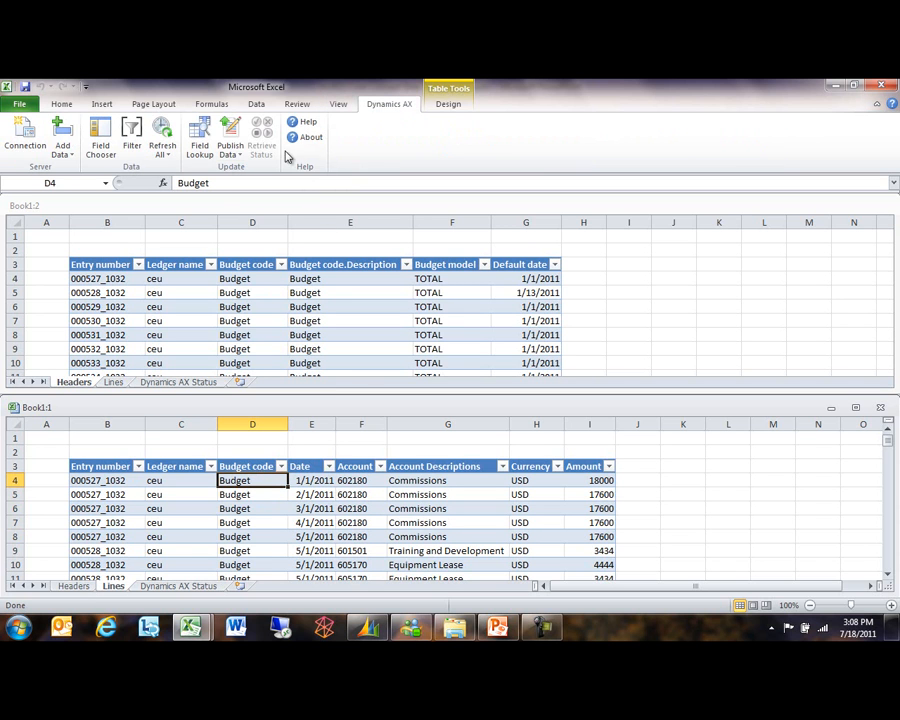
left_click(200, 137)
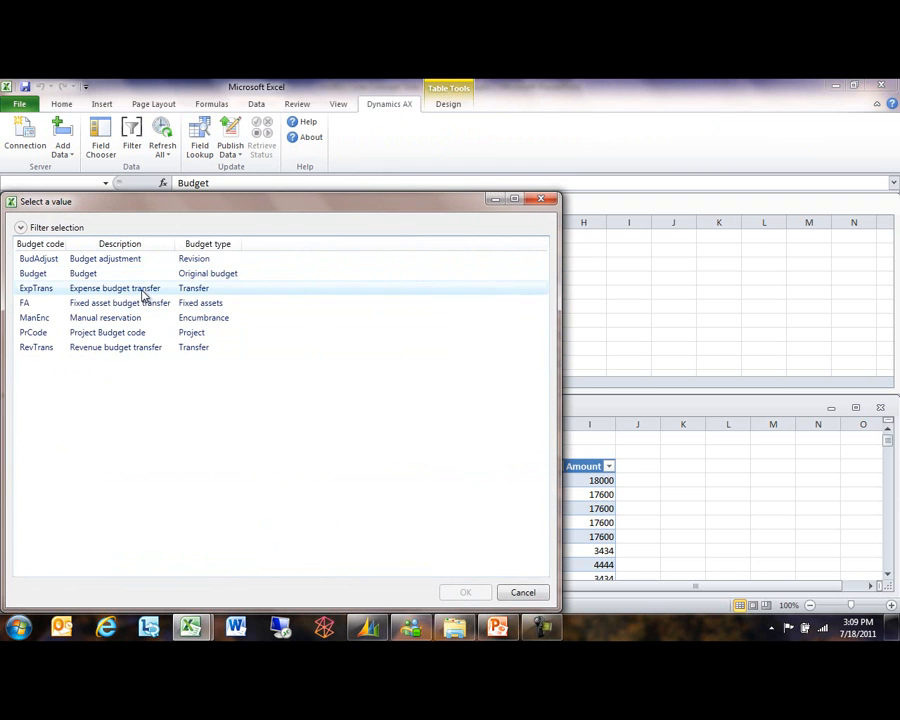
left_click(135, 259)
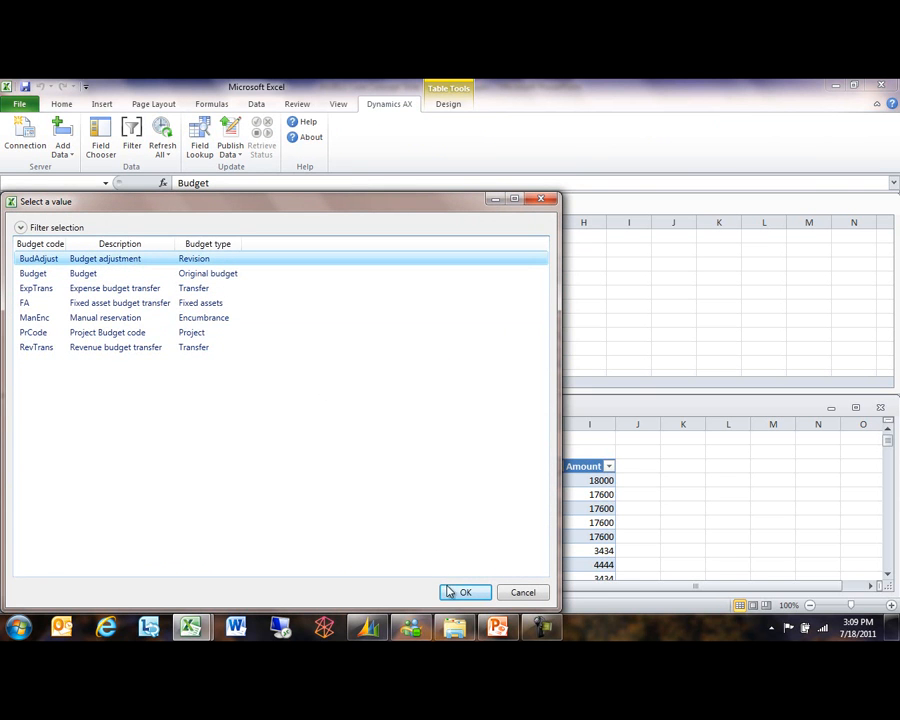
left_click_drag(335, 203, 650, 91)
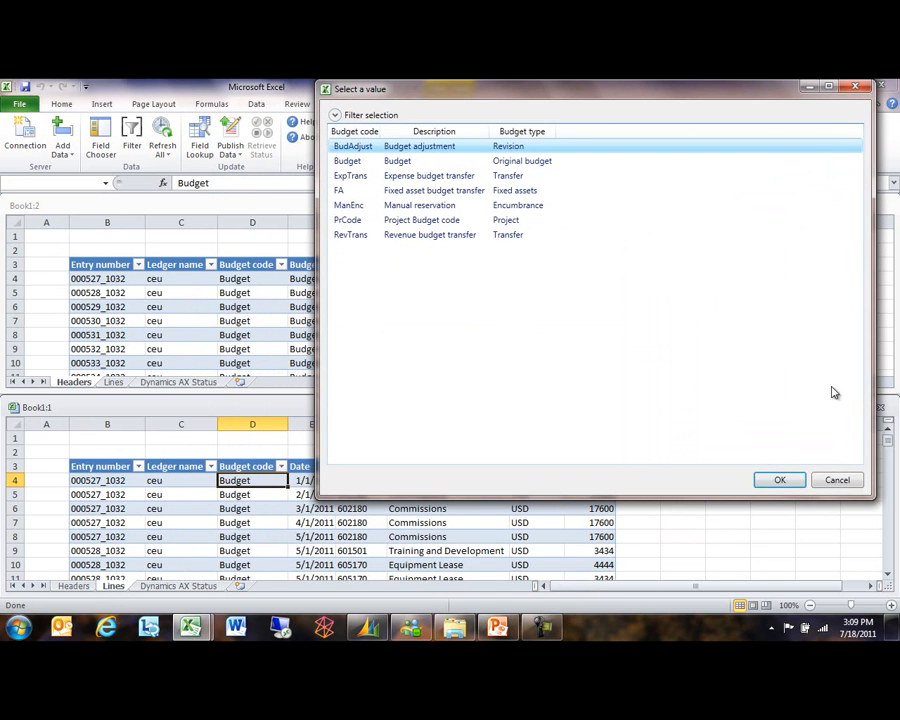
left_click(787, 481)
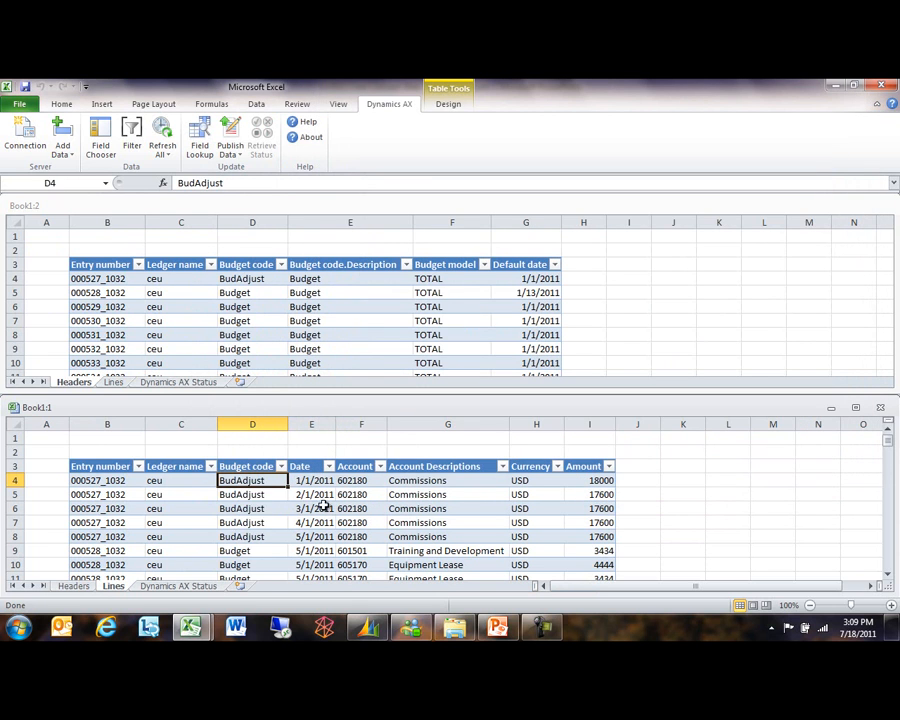
Step: Compare the budget codes of the first entry's lines with the code on its record in the Headers sheet
mouse_move(257, 494)
left_mouse_down()
mouse_move(257, 537)
mouse_move(257, 482)
left_mouse_up()
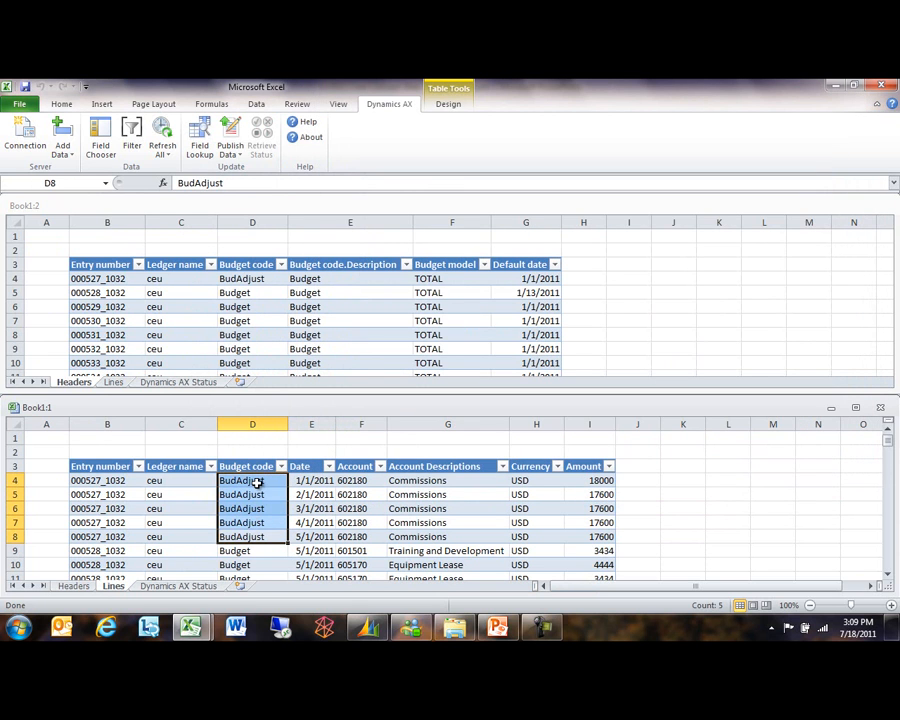
left_click(257, 281)
left_click(257, 278)
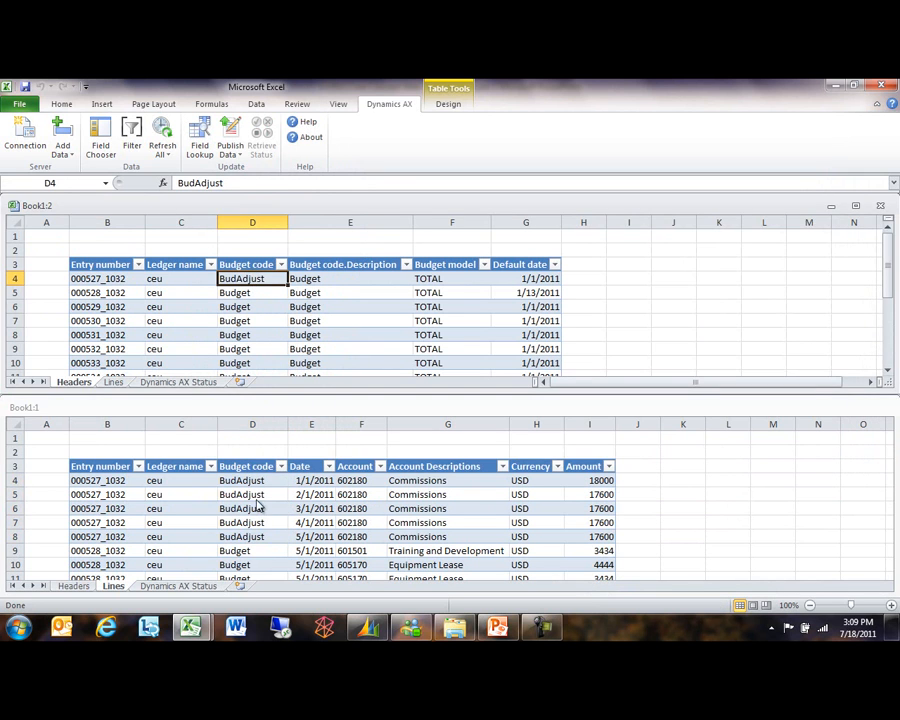
key("ctrl+F6")
key("ctrl+F6")
Step: Restore the first entry's Budget code to Budget by copying the value from cell D6 to D4 in the Headers sheet
left_click(249, 310)
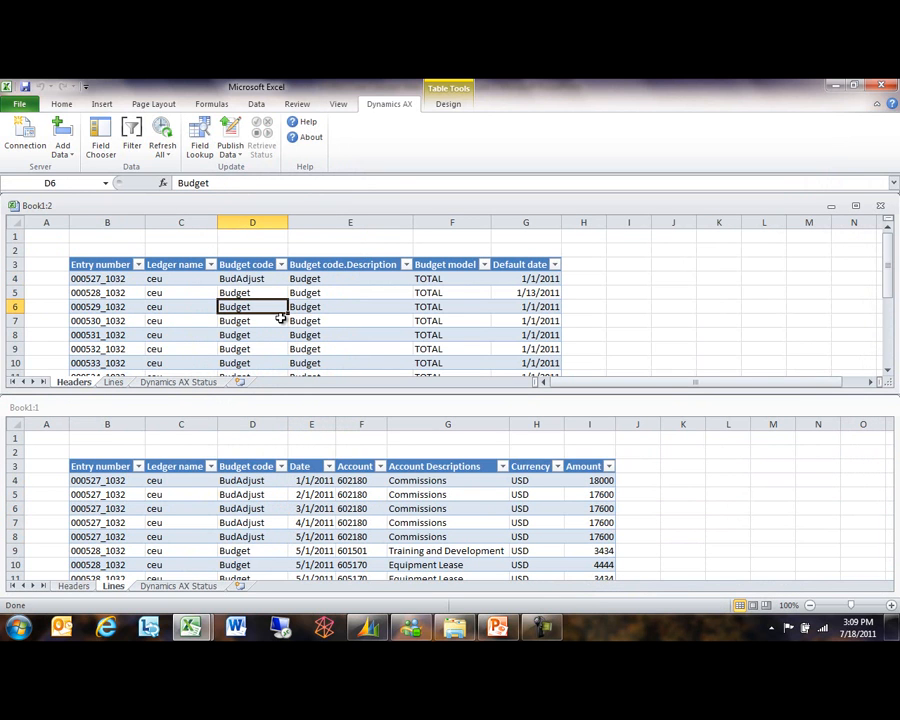
key("ctrl+c")
left_click(283, 278)
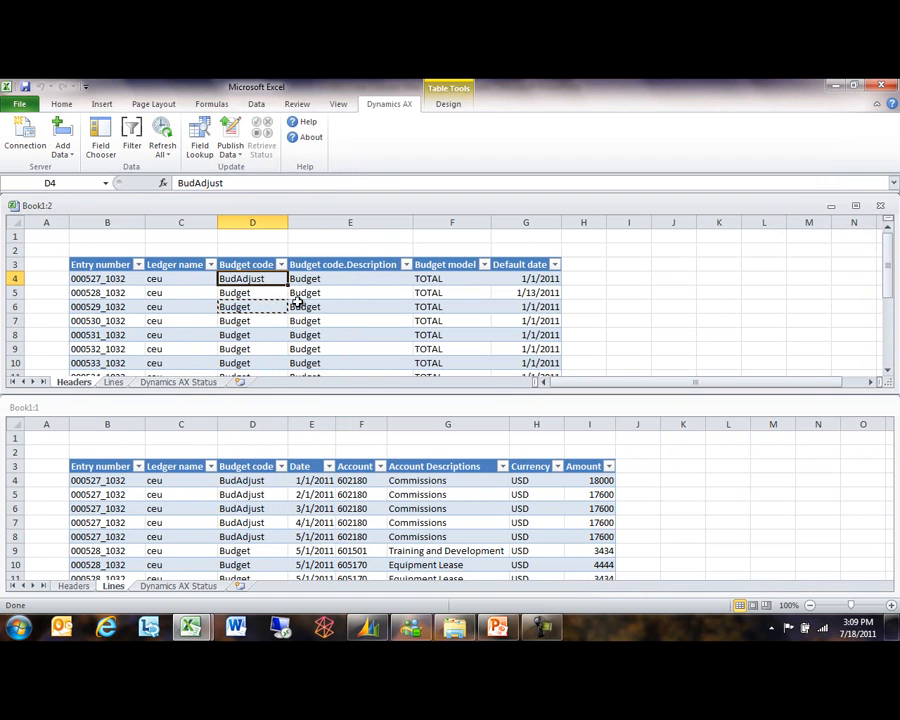
key("ctrl+v")
key("ctrl+F6")
key("ctrl+v")
left_click_drag(257, 481, 259, 521)
left_click(663, 293)
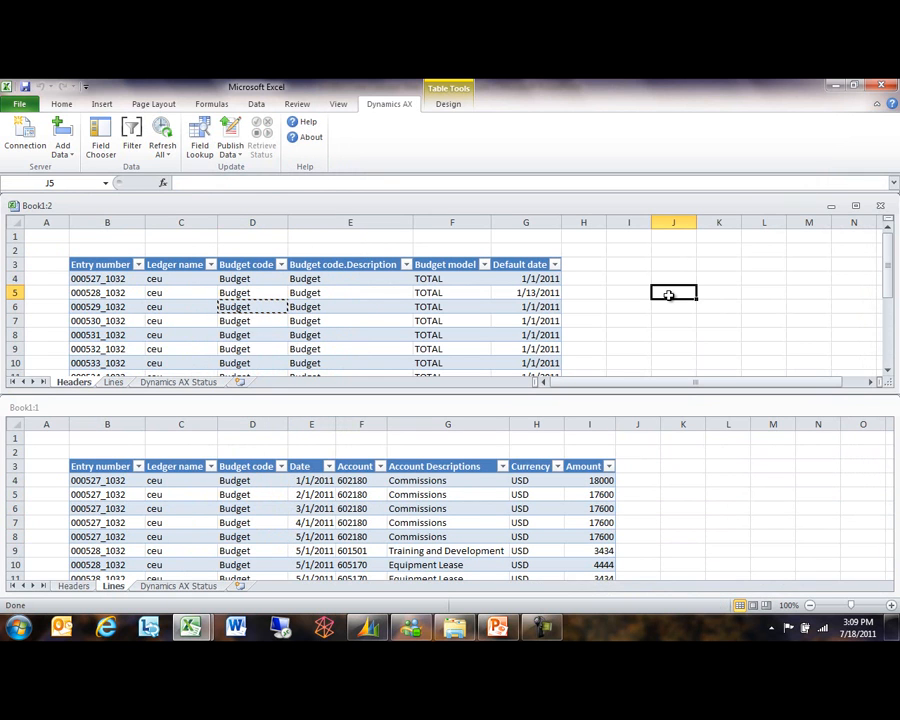
double_click(663, 293)
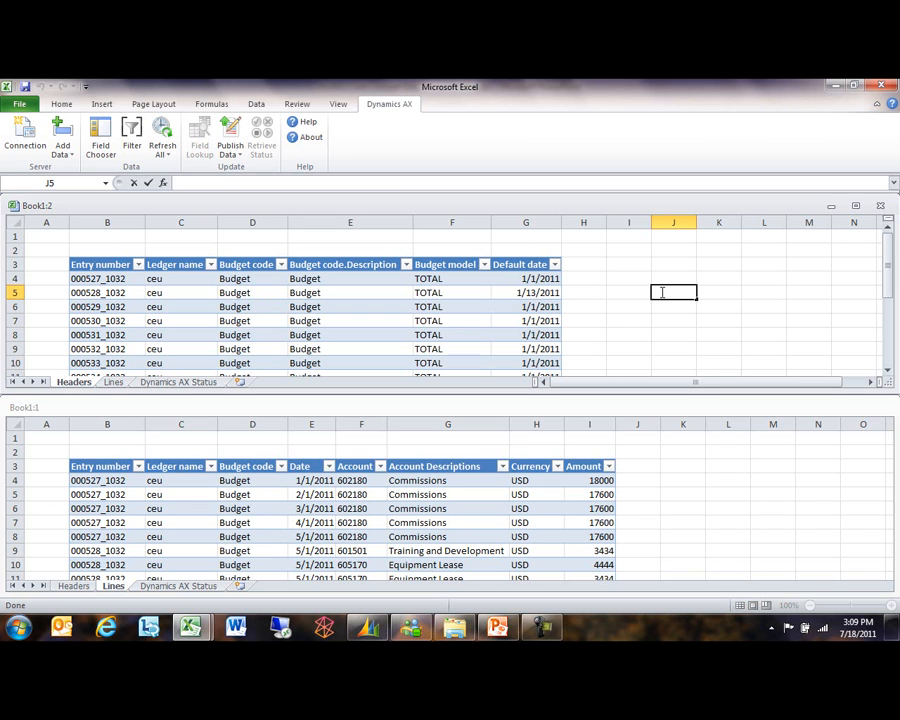
left_click(633, 266)
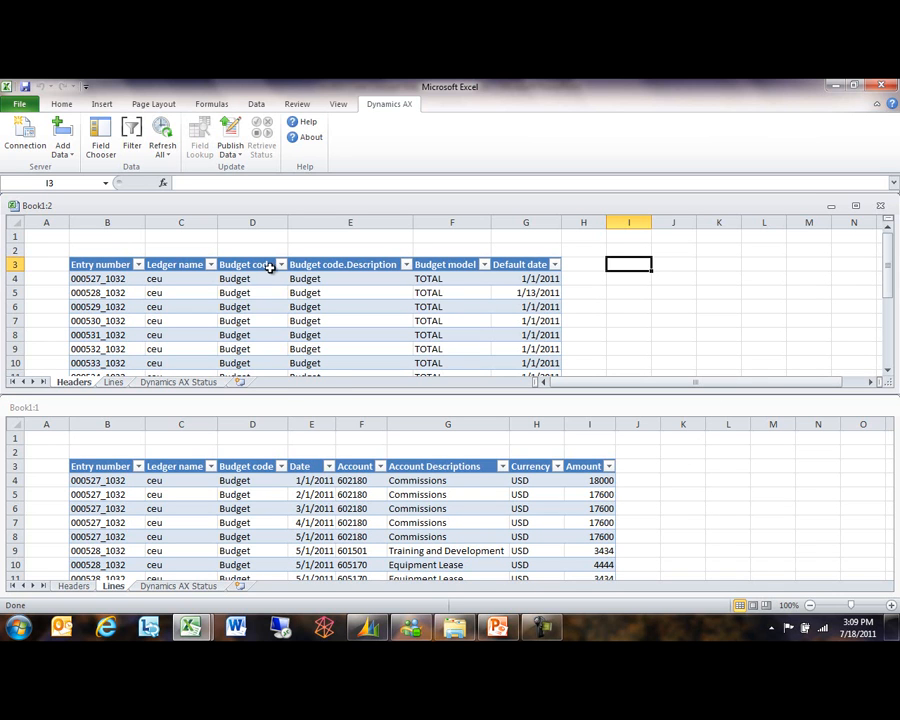
left_click(640, 483)
left_click(690, 494)
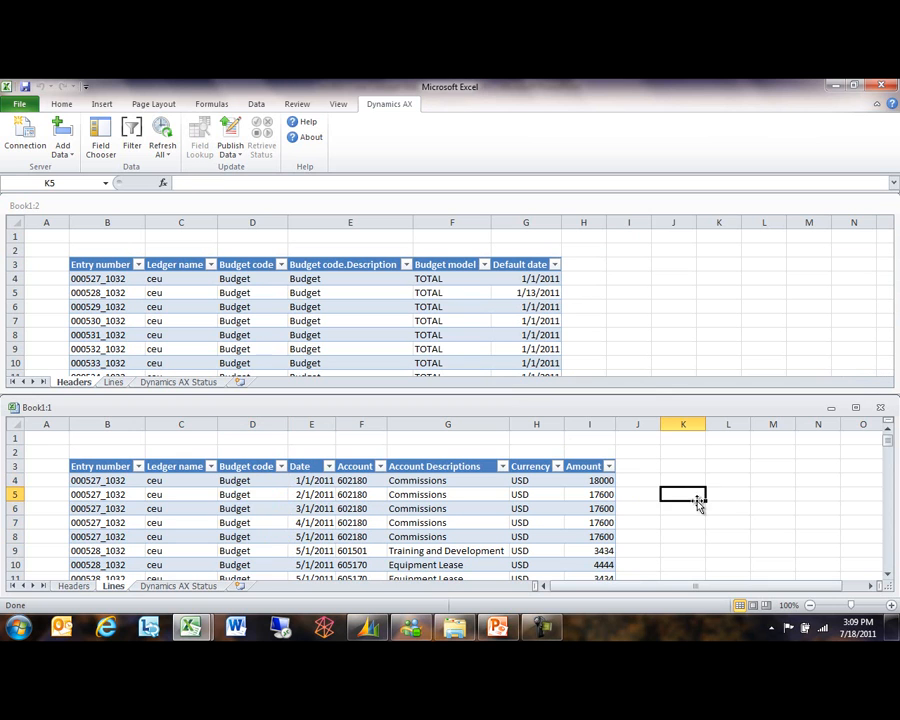
Step: Set the Amount in the first row of the Lines sheet to 20000 and publish the data to Dynamics AX
left_click(107, 481)
left_click(605, 482)
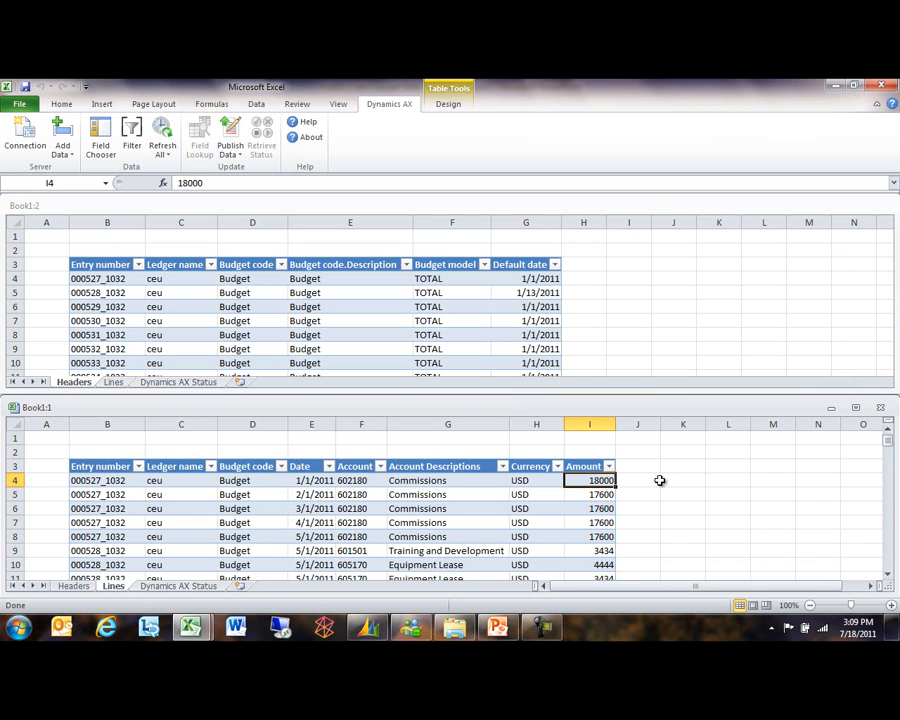
type("20000")
key("Return")
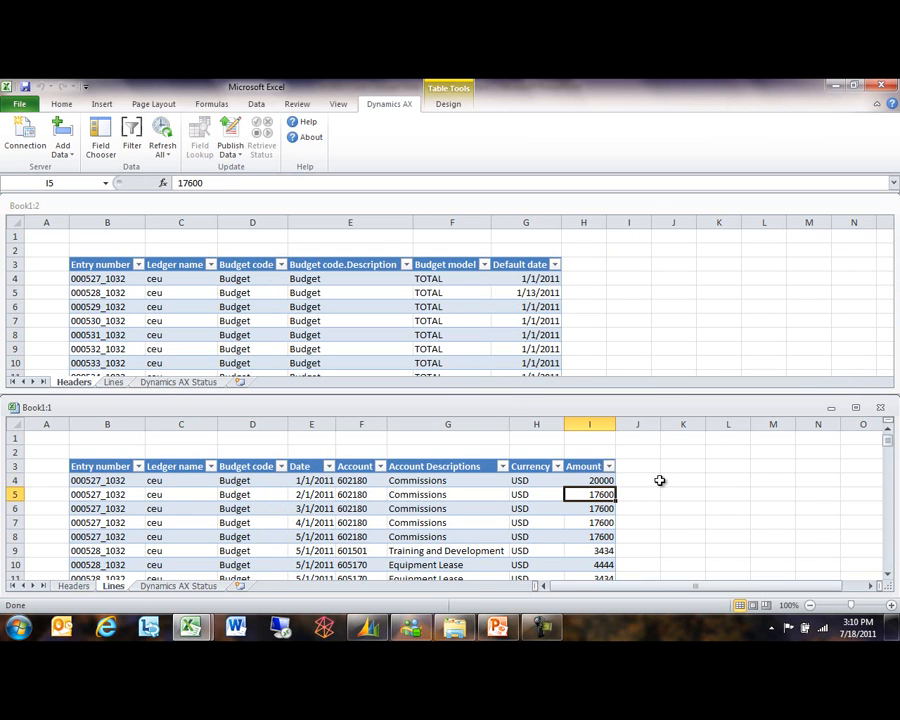
key("Return")
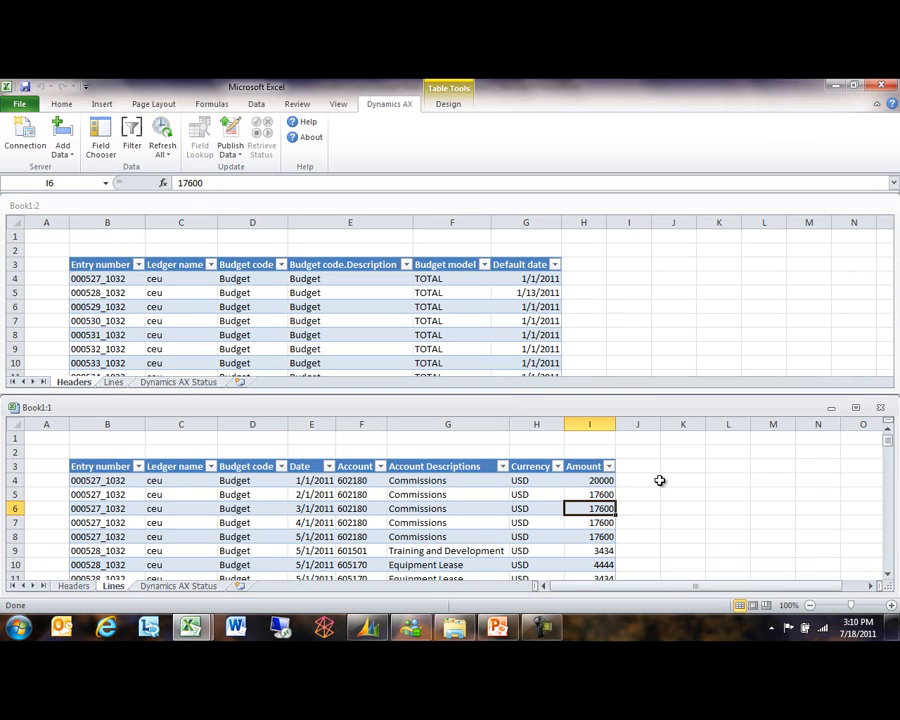
key("Return")
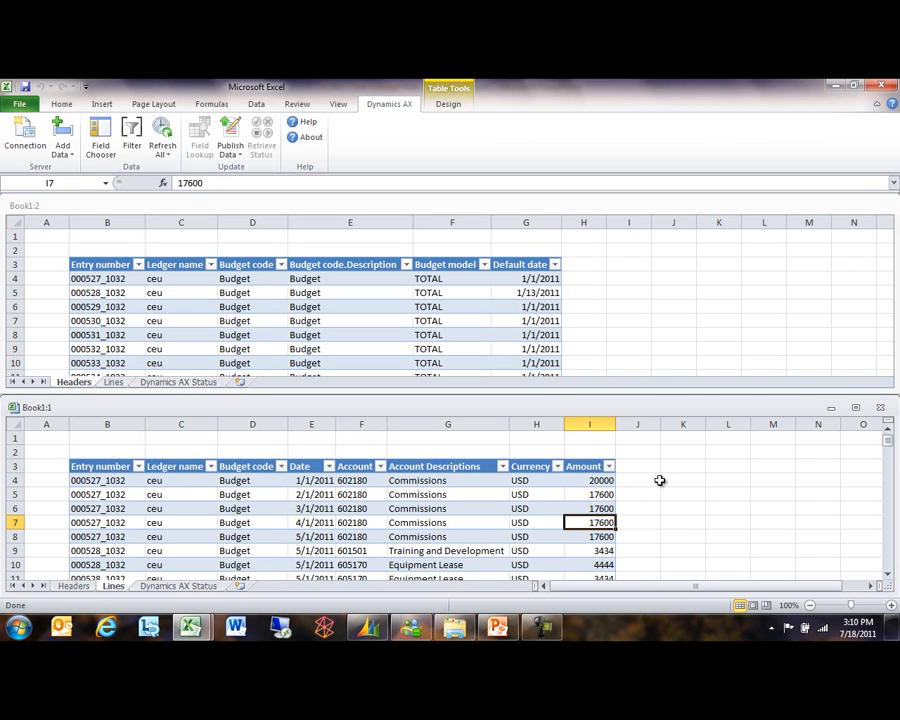
key("Up")
key("Up")
key("Up")
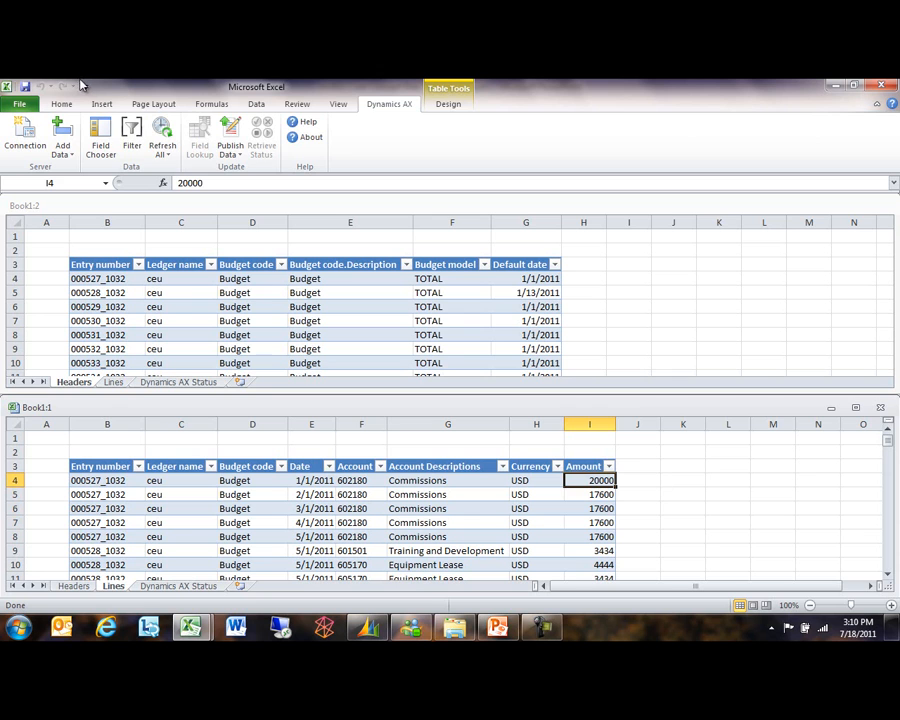
left_click(660, 481)
left_click(228, 128)
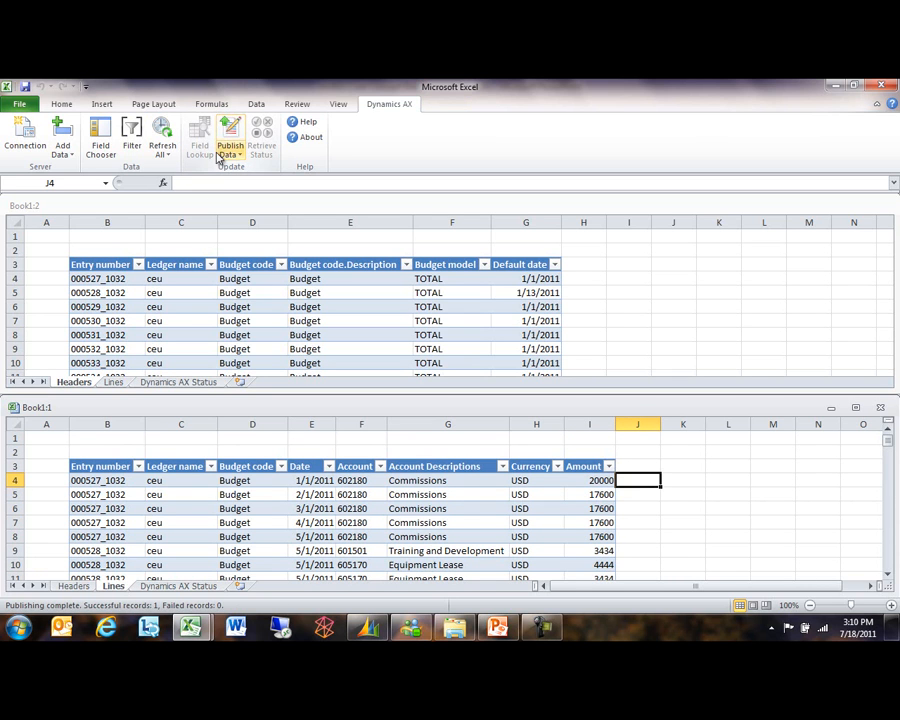
Step: Copy the first line's entry number, switch to Dynamics AX, filter the budget register entries by it to check its lines, and return to Excel
left_click(120, 482)
key("ctrl+c")
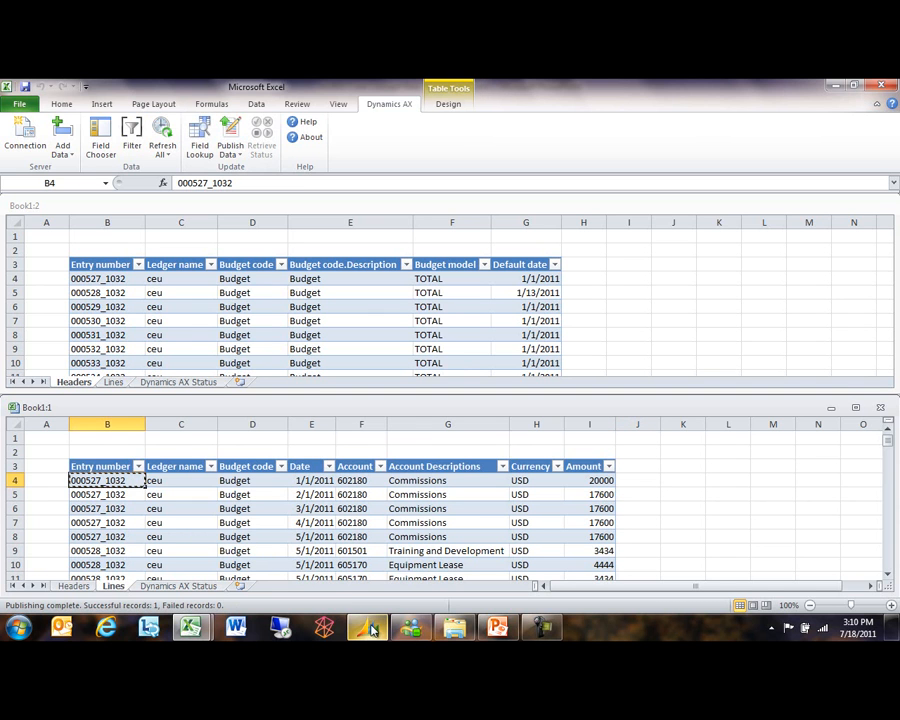
left_click(368, 630)
left_click(486, 215)
key("ctrl+v")
left_click(654, 216)
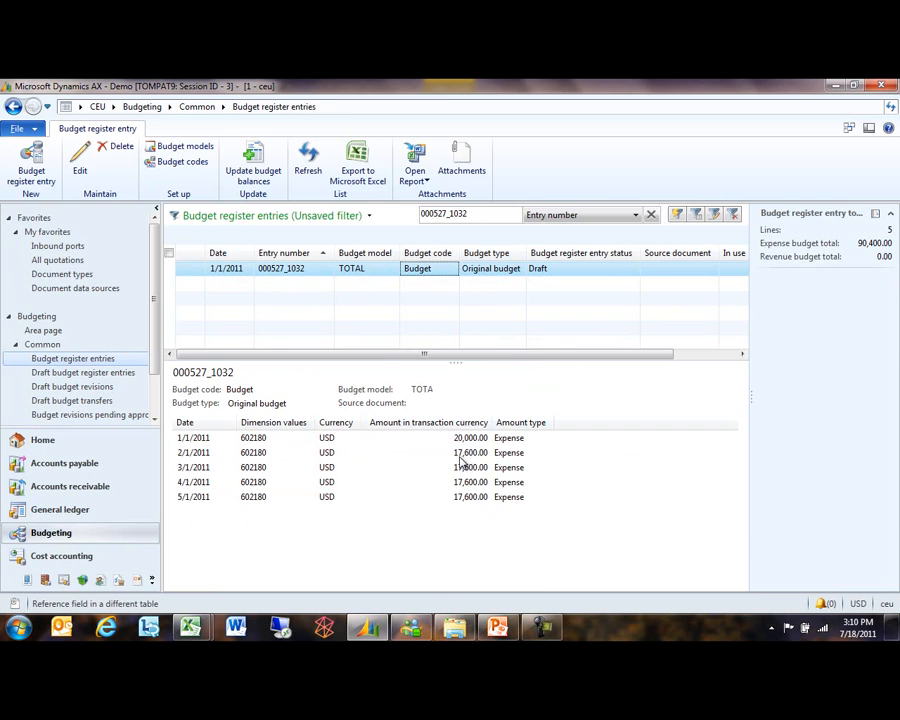
key("alt+Tab")
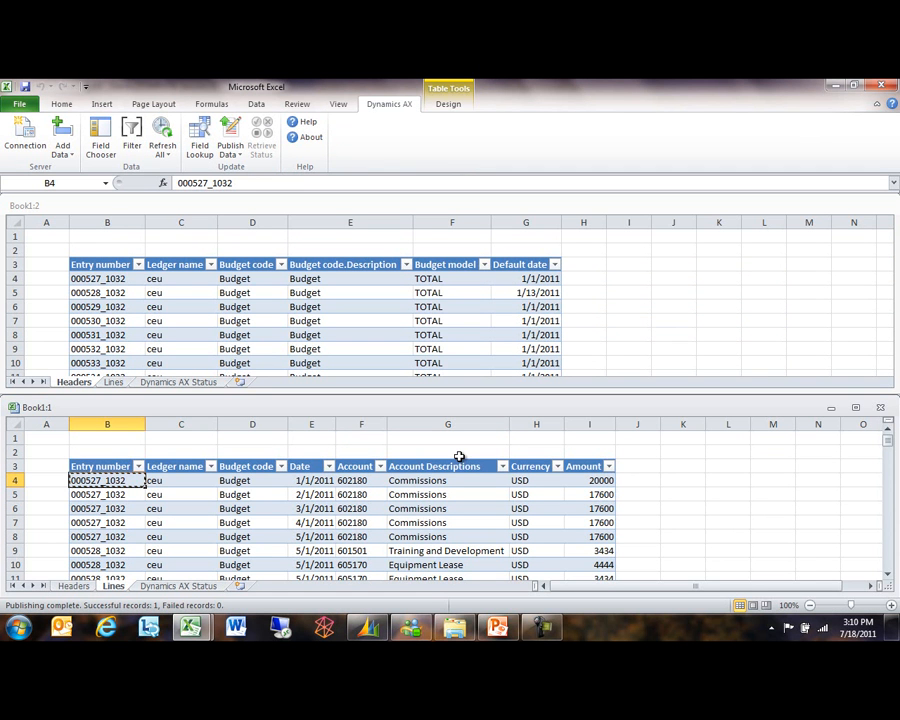
left_click(684, 468)
double_click(697, 479)
left_click(764, 484)
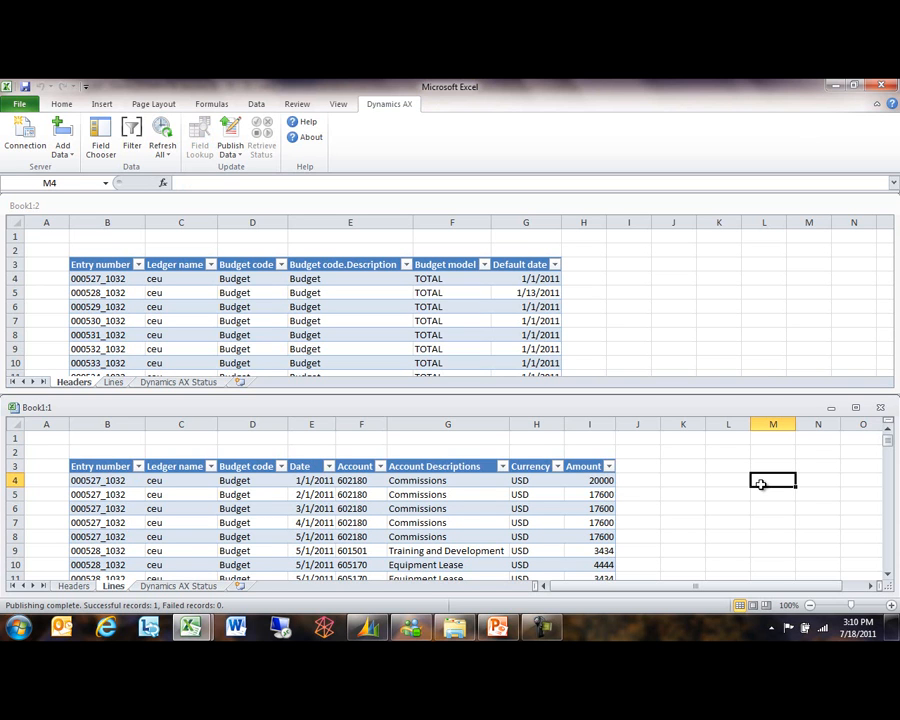
left_click(683, 323)
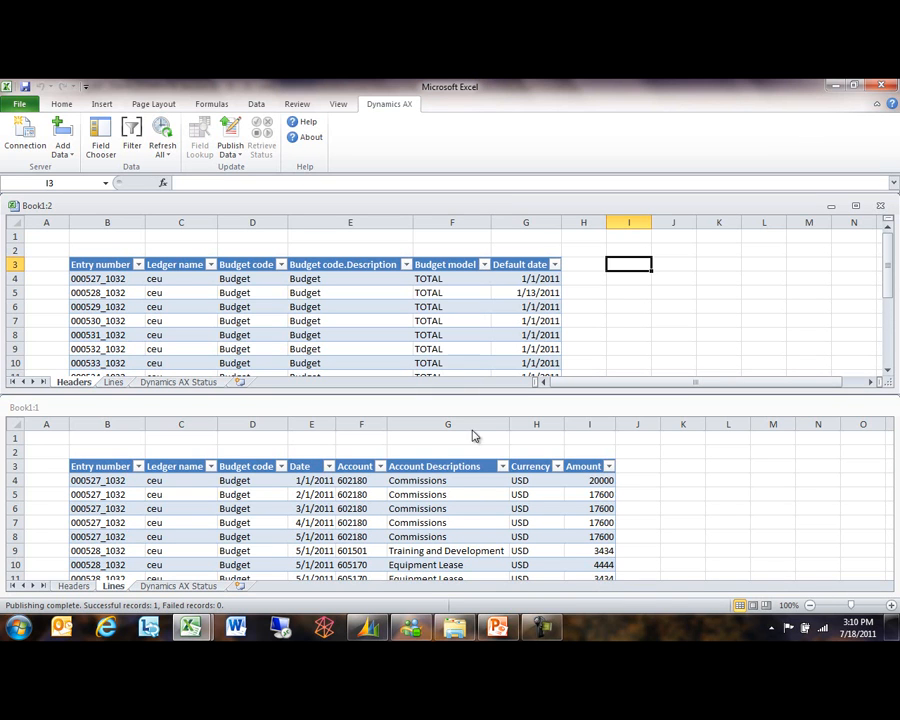
left_click(12, 279)
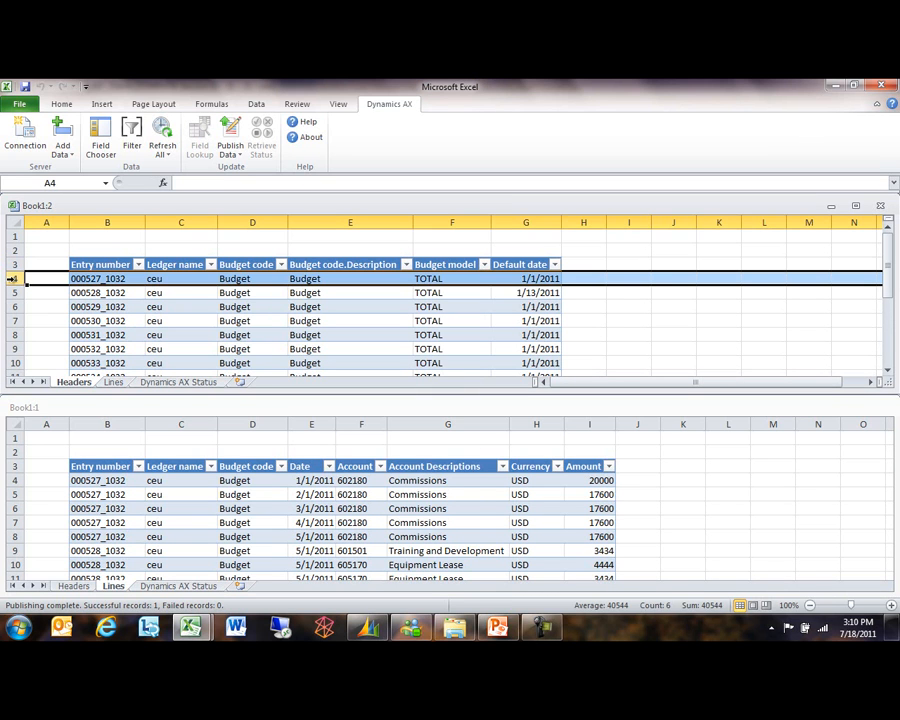
left_click(80, 490)
left_click_drag(97, 483, 269, 518)
left_click(753, 479)
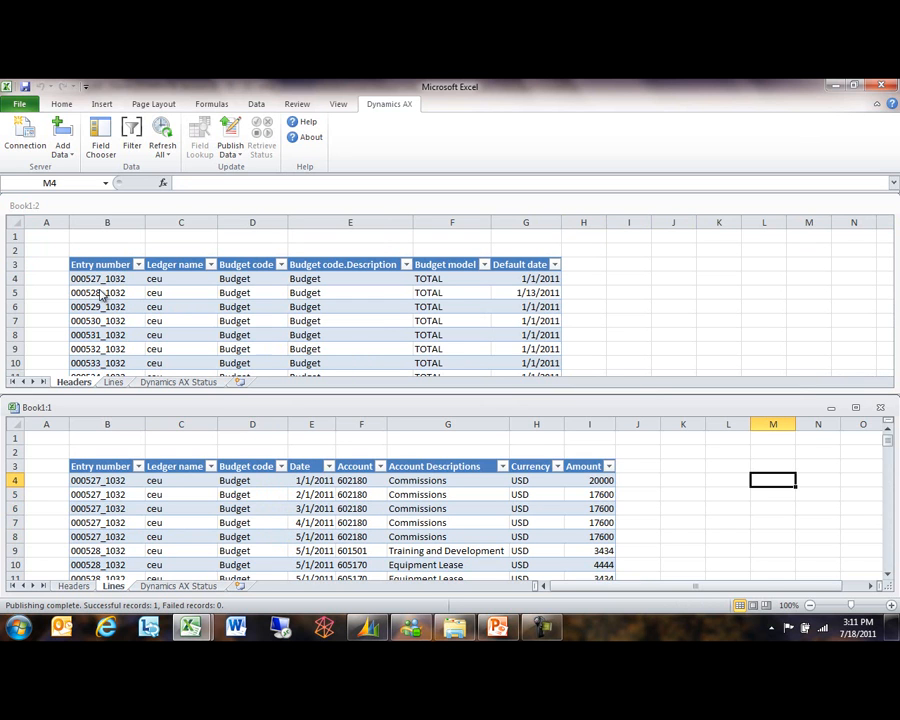
Step: Start a new matrix field on Budget register entries named Original, with Transaction currency amount as its measure
left_click(100, 140)
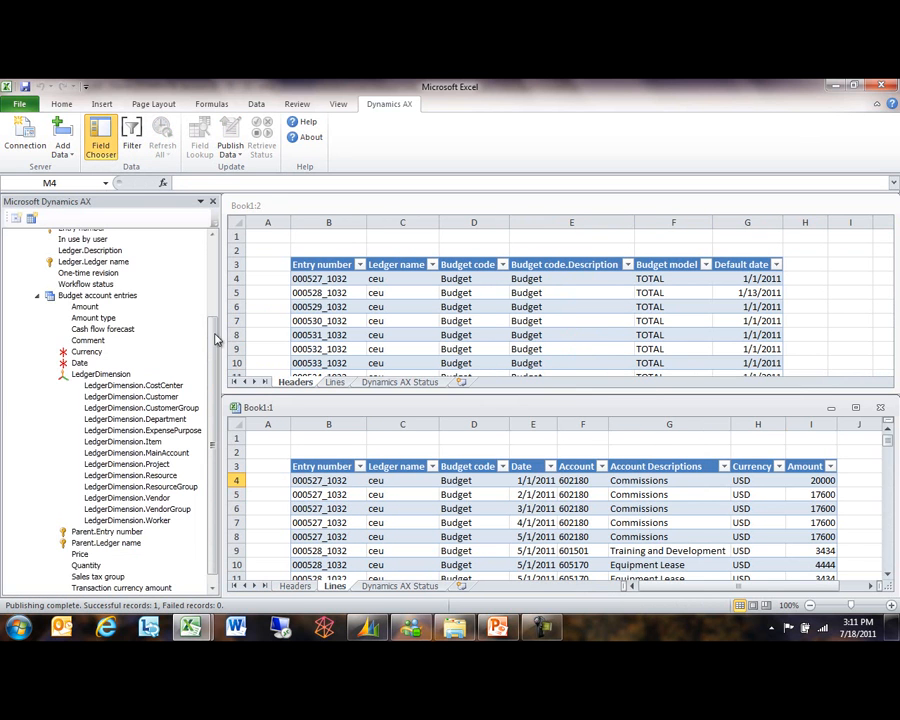
left_click_drag(216, 341, 225, 265)
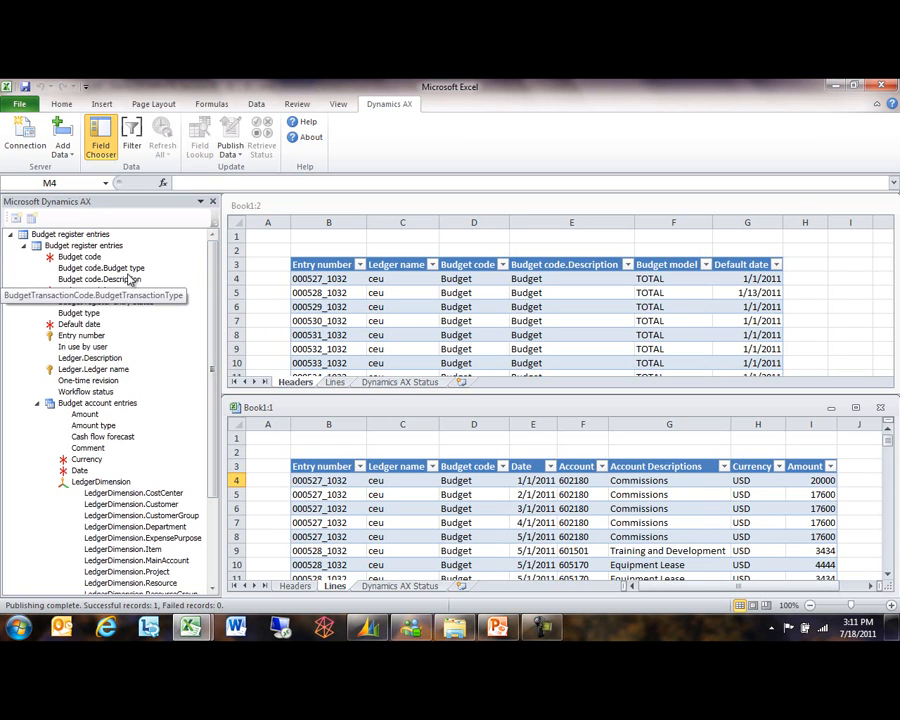
right_click(78, 248)
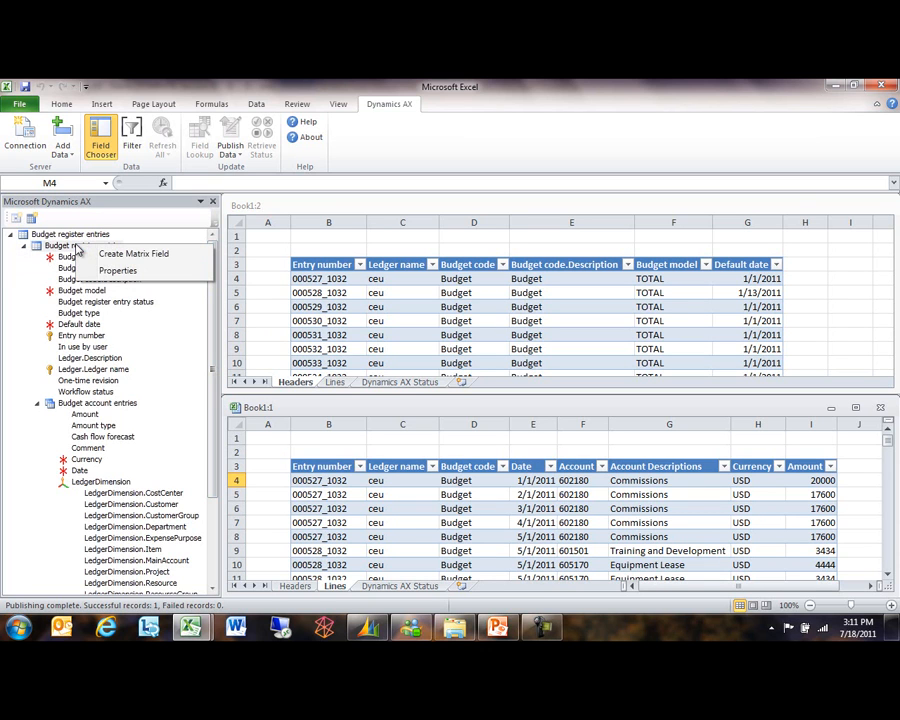
left_click(95, 255)
left_click_drag(150, 304, 114, 311)
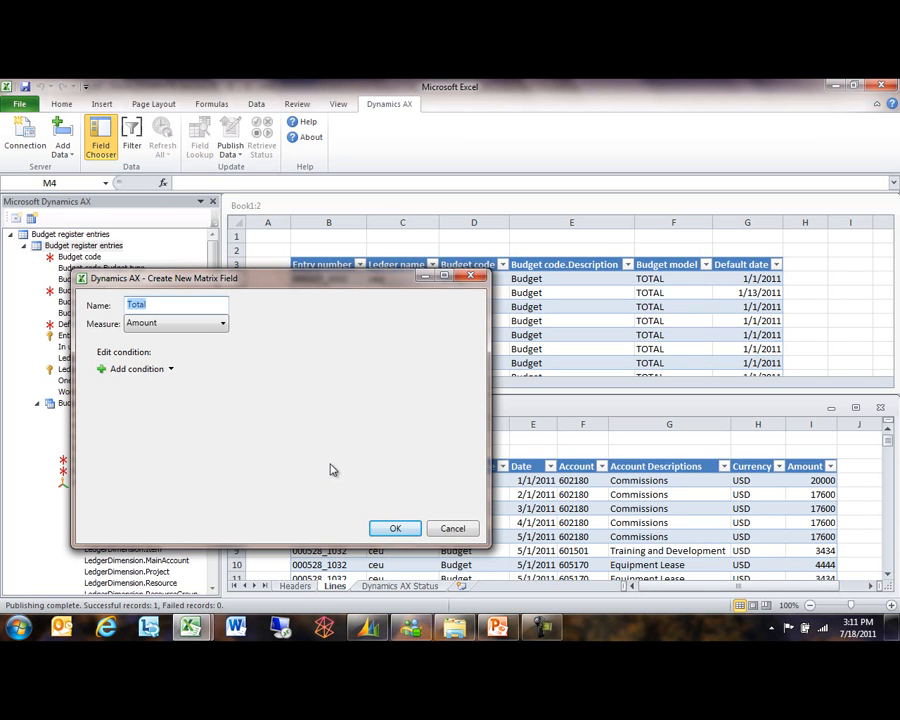
type("Original")
left_click(200, 326)
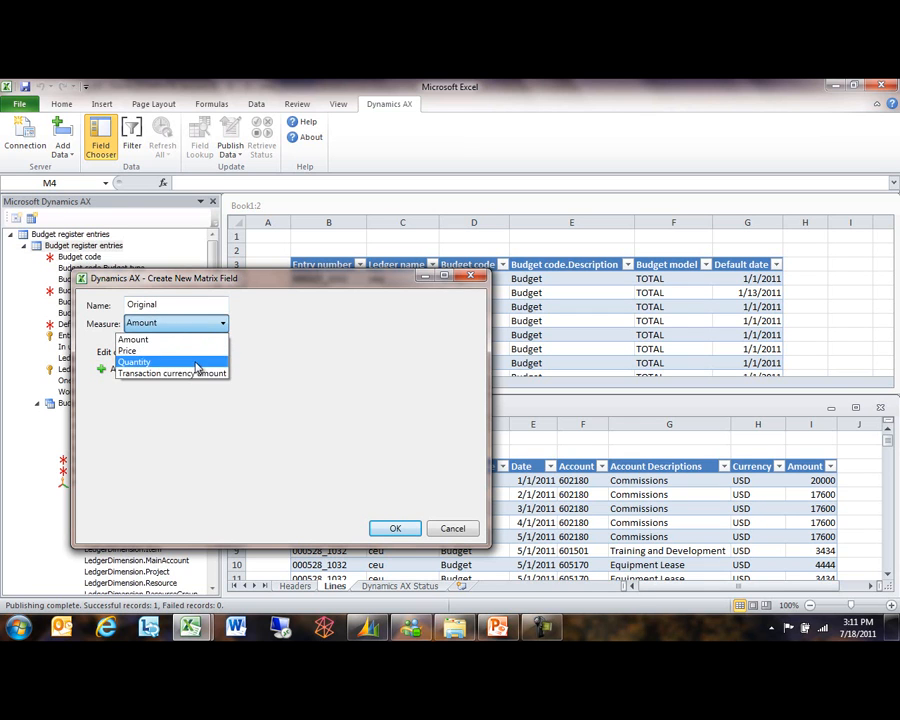
left_click(196, 373)
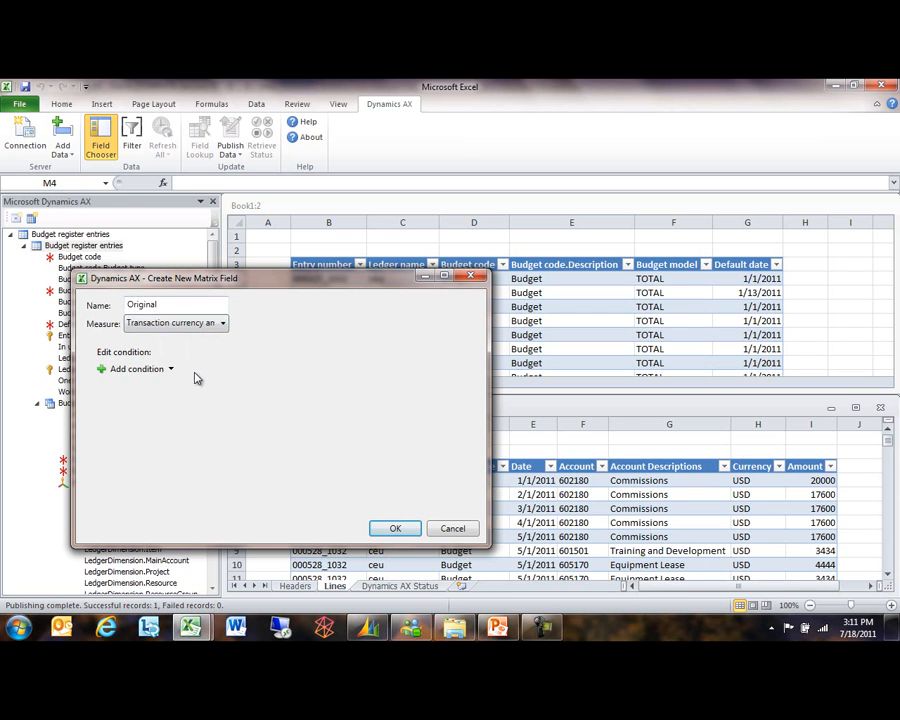
Step: Add the condition that the Budget register entries' Budget code contains Budget, and create the Original matrix field
left_click(133, 369)
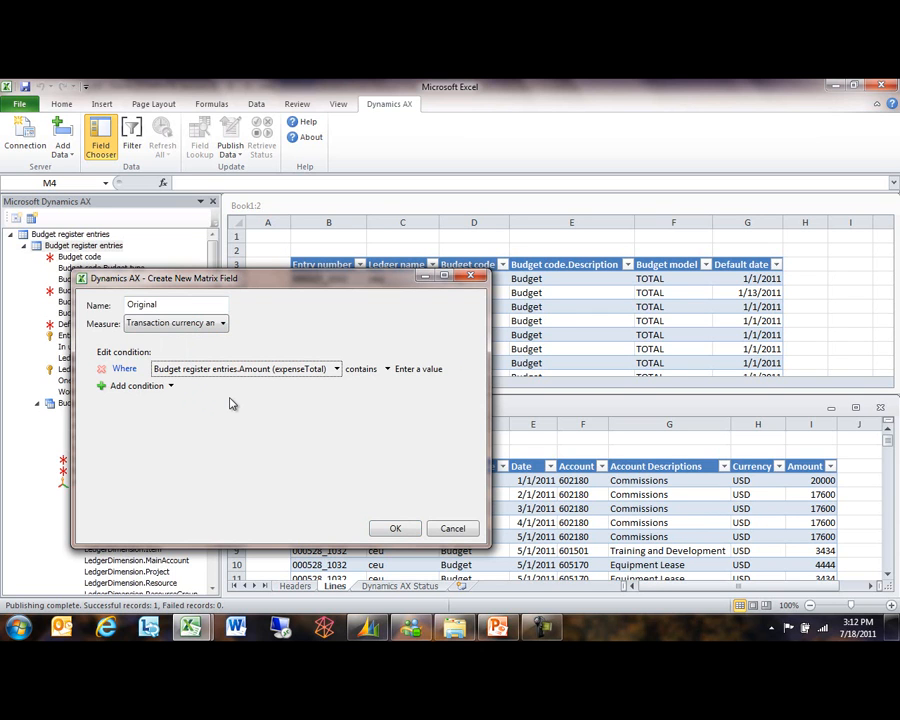
left_click(257, 372)
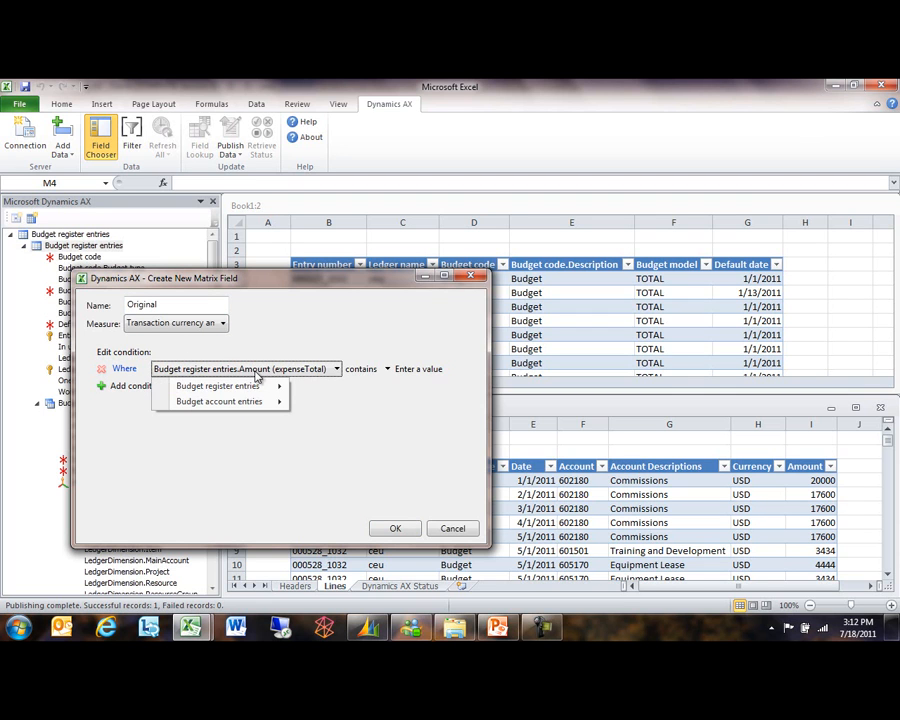
mouse_move(257, 388)
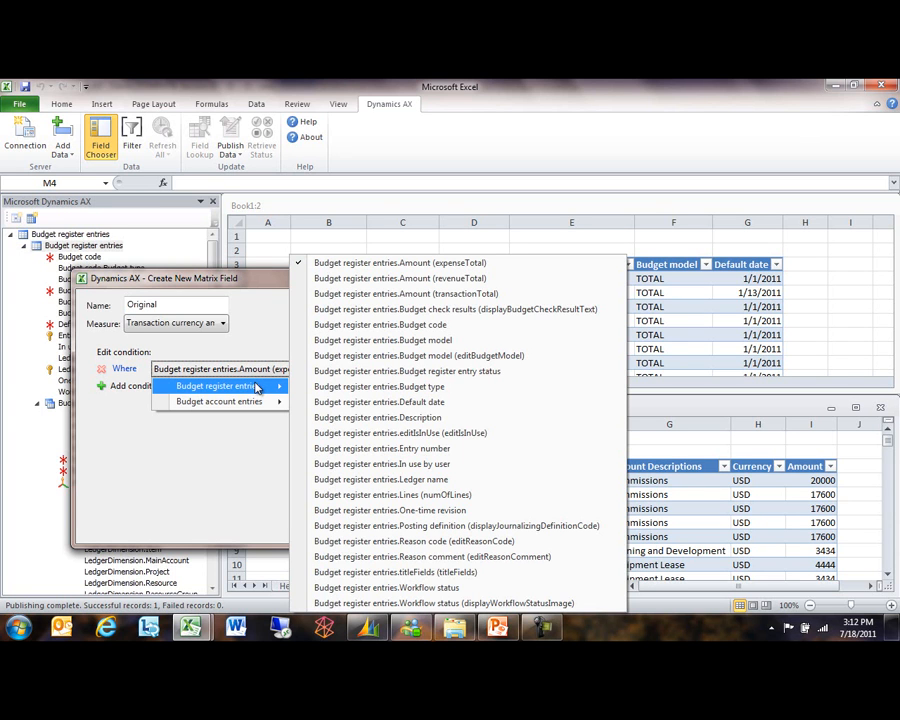
left_click(352, 330)
left_click(363, 372)
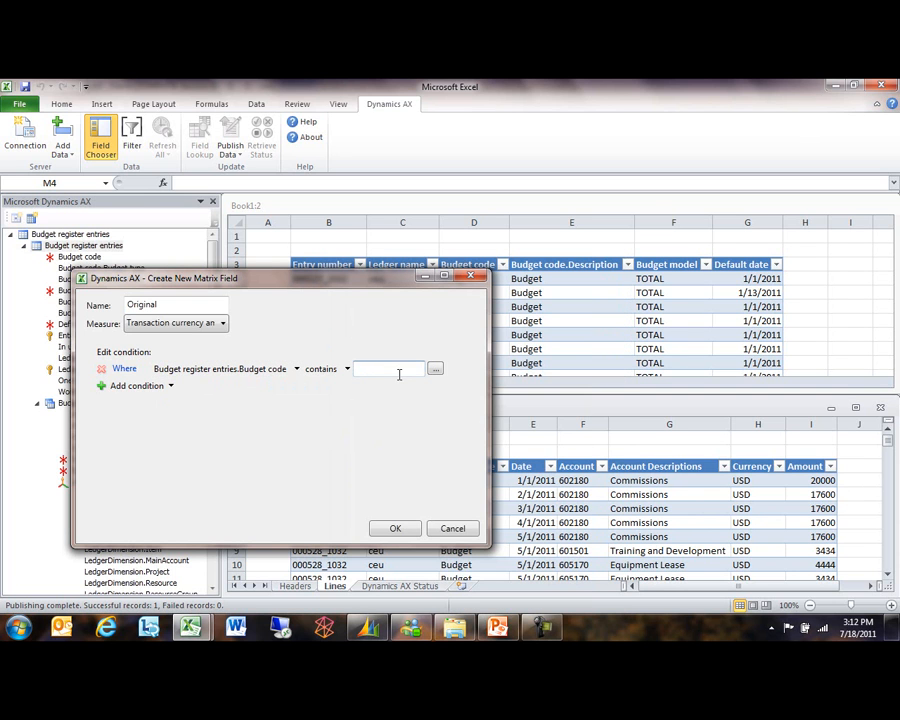
left_click(435, 369)
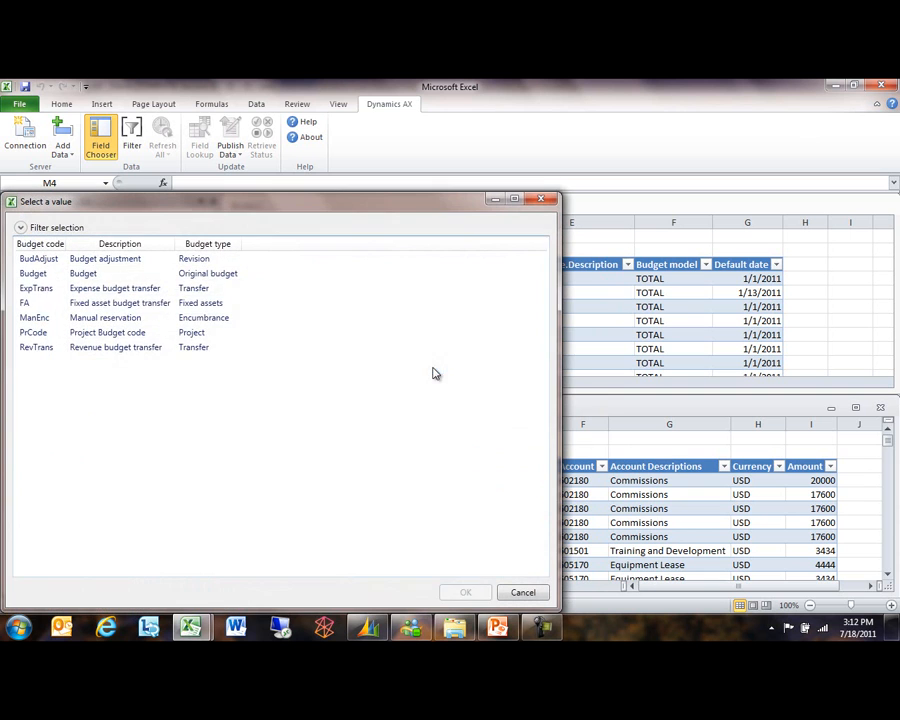
left_click(190, 274)
left_click(464, 590)
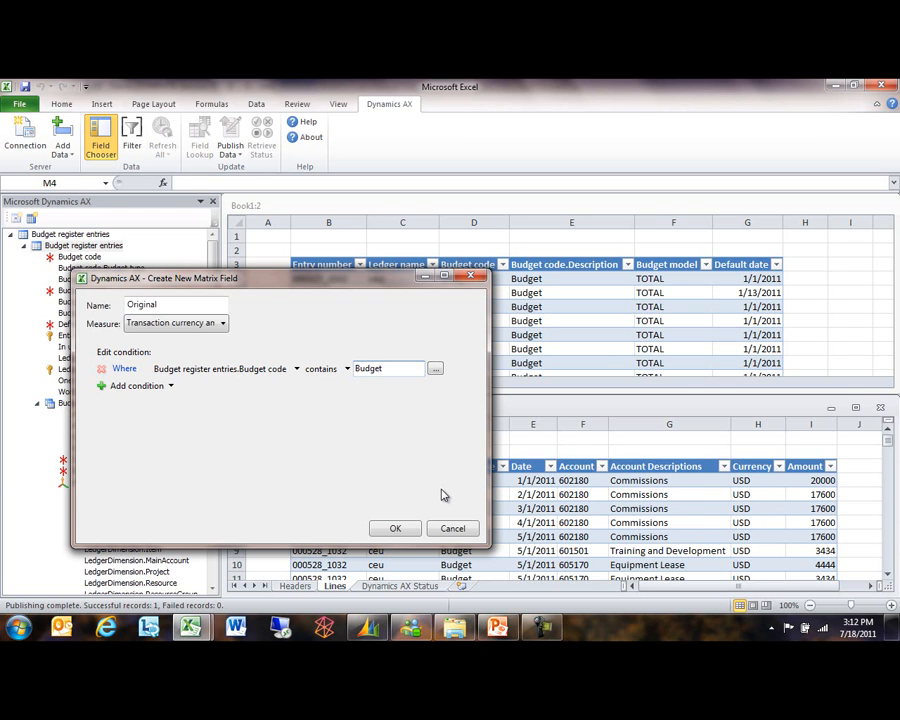
left_click(411, 531)
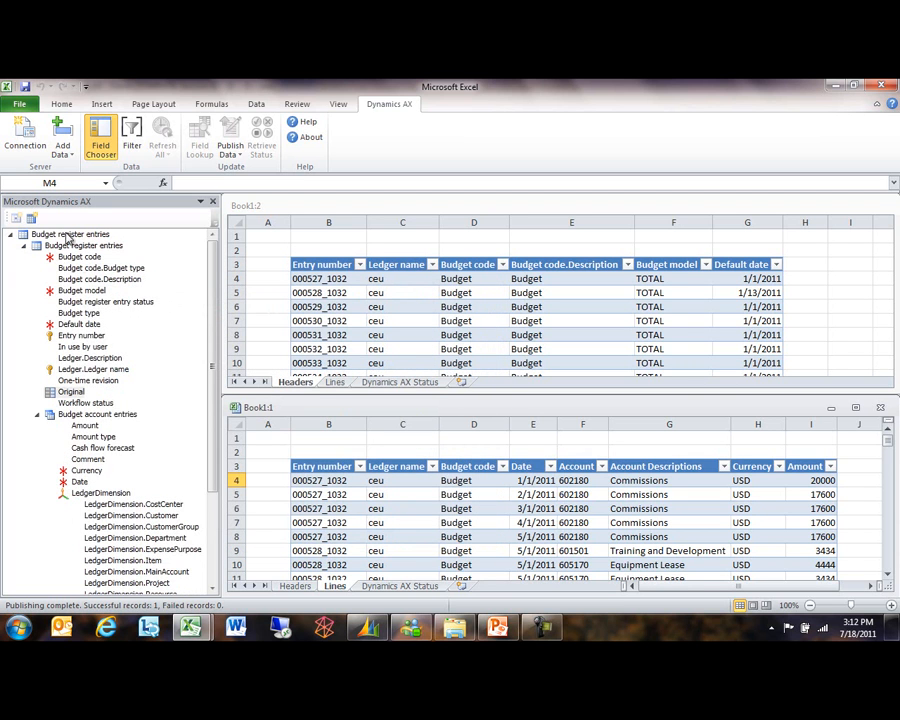
Step: Start a second matrix field on Budget register entries named Amendments, with Transaction currency amount as its measure
left_click_drag(71, 393, 186, 441)
left_click(100, 402)
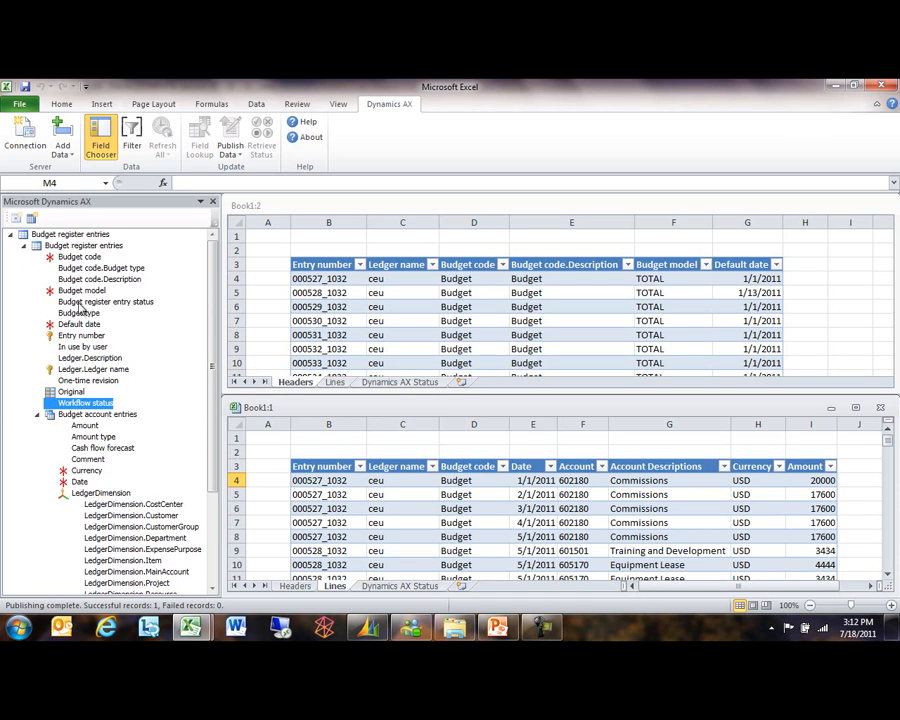
right_click(80, 247)
left_click(120, 254)
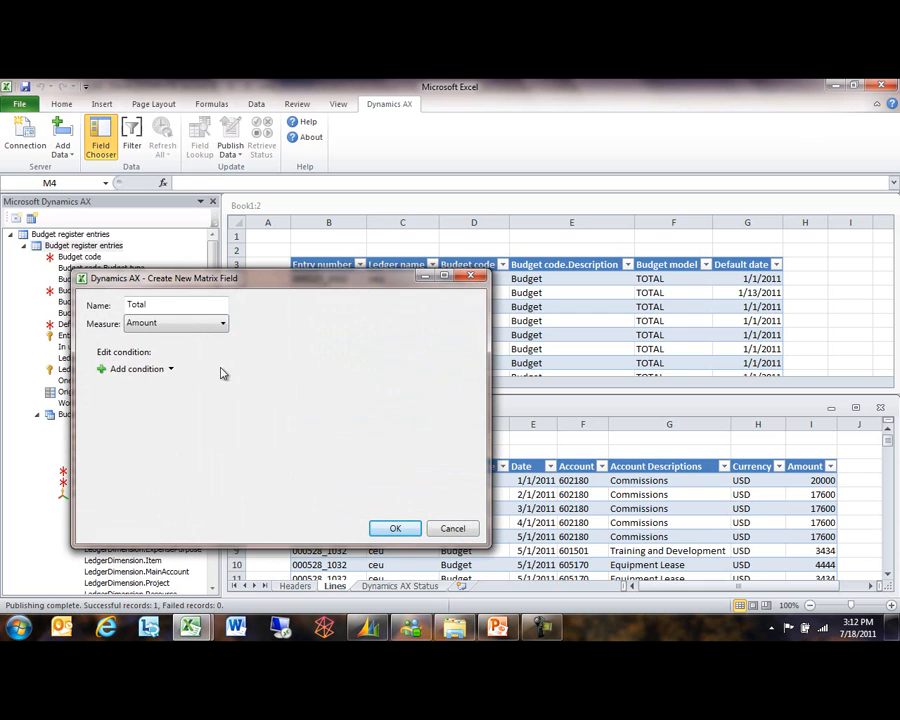
left_click_drag(168, 305, 106, 304)
type("Amendments")
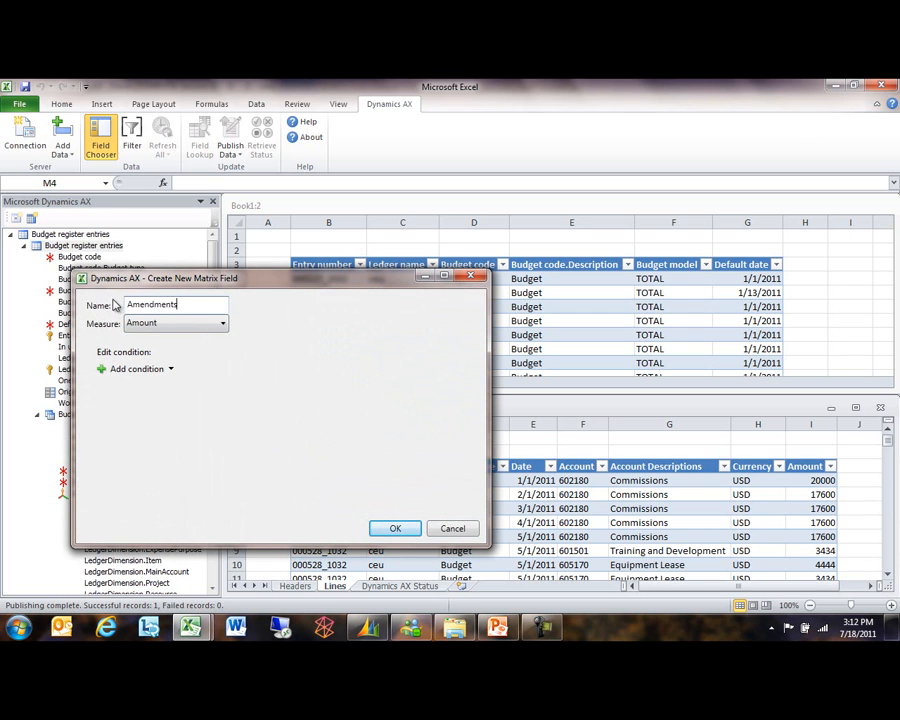
left_click(153, 325)
left_click(120, 371)
Step: Add a condition to the second matrix field that the Budget register entries' Budget code contains BudAdjust
left_click(124, 369)
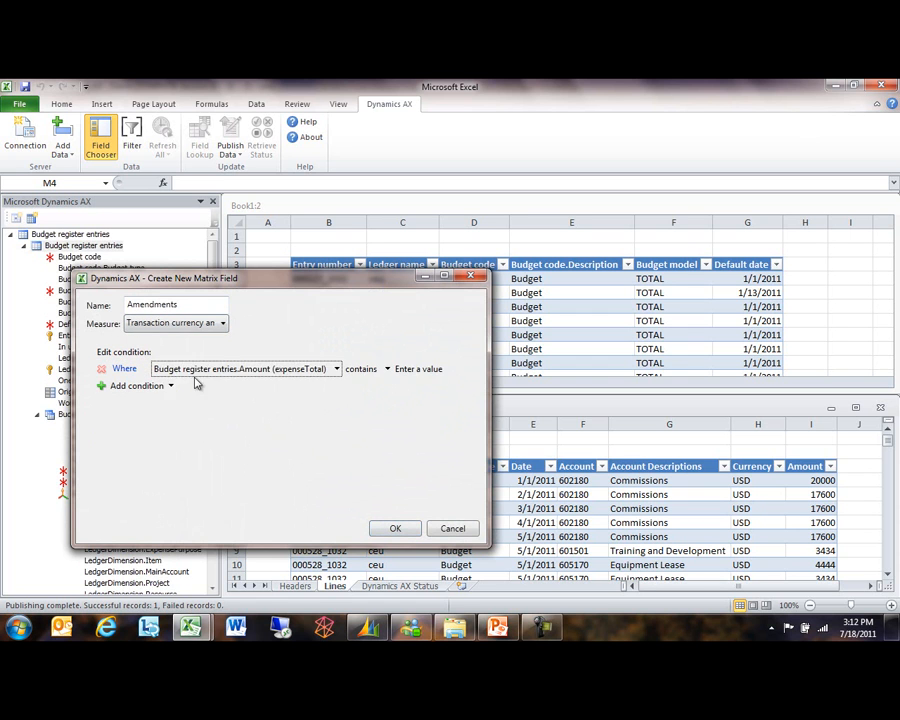
left_click(205, 369)
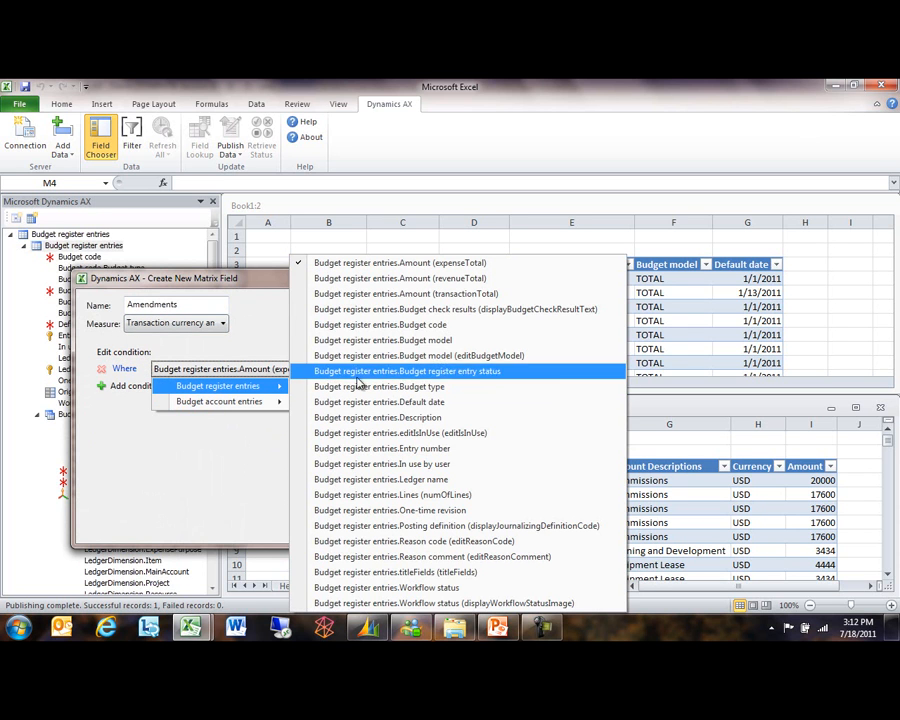
left_click(368, 325)
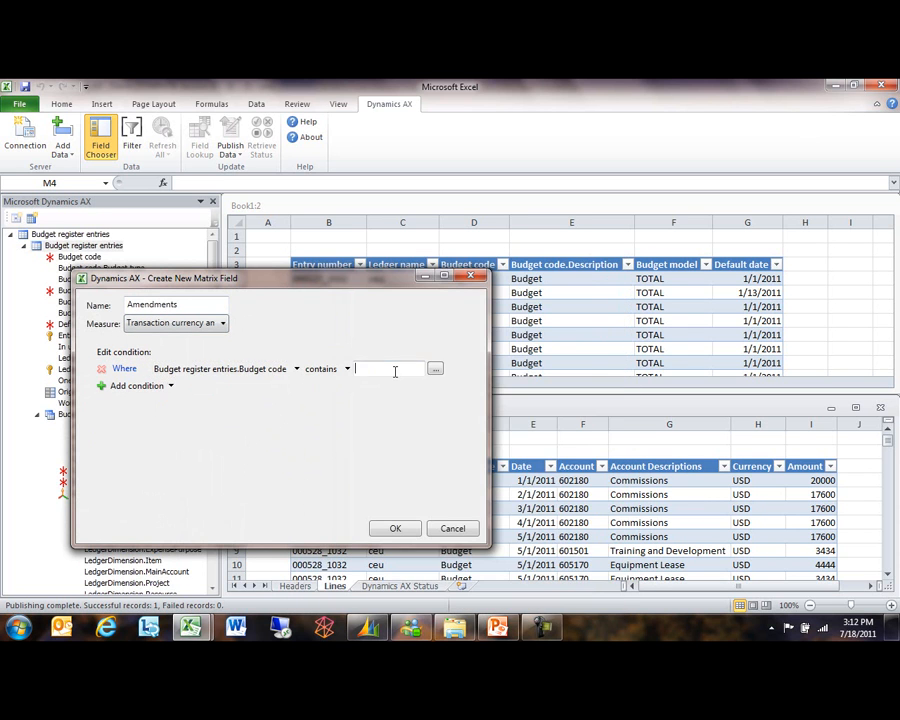
left_click(435, 372)
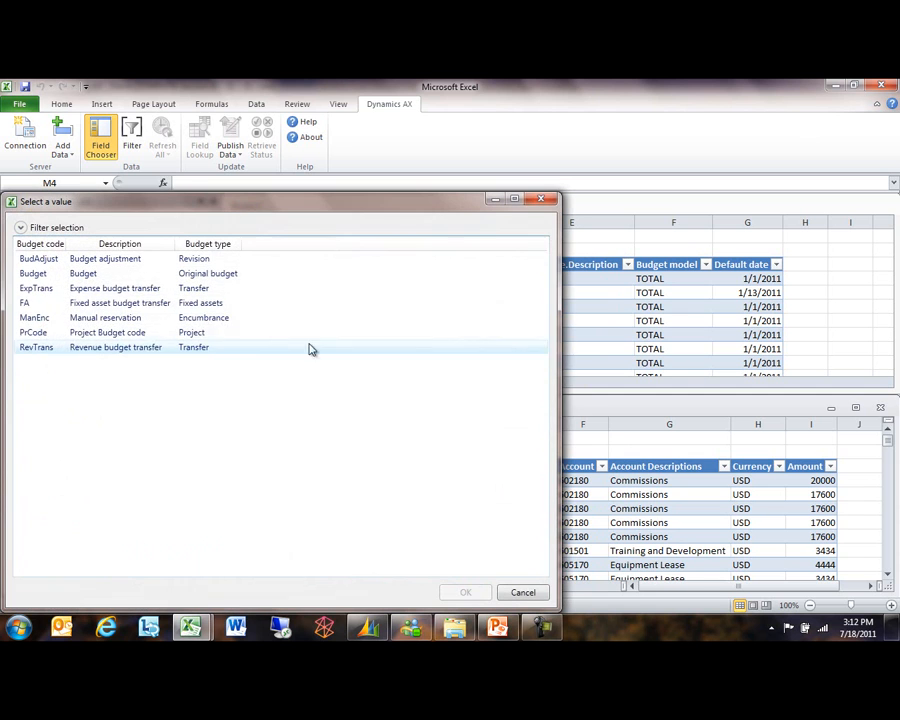
left_click(230, 260)
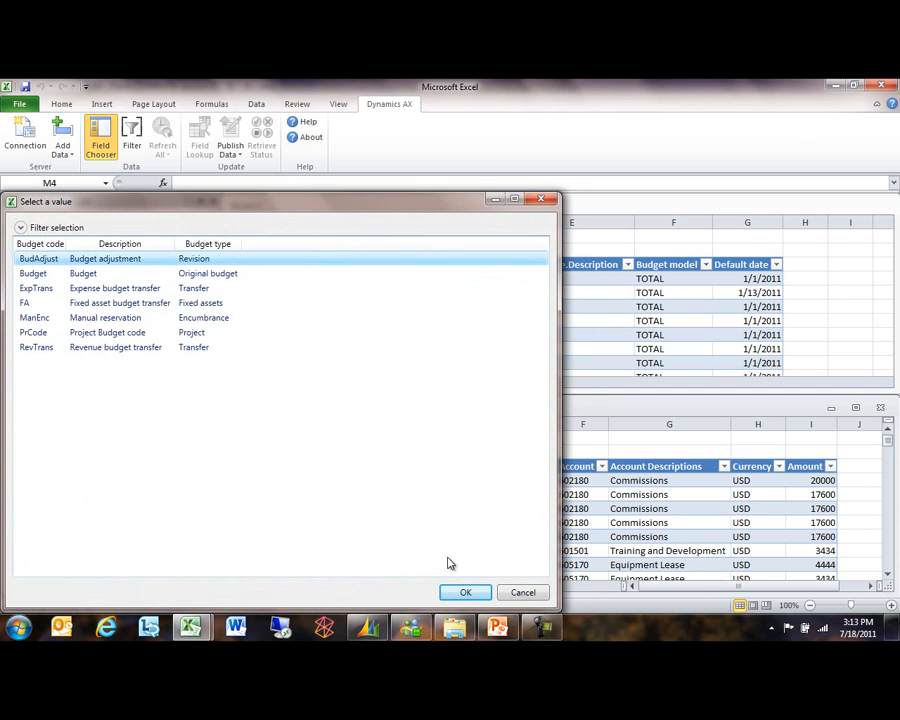
left_click(462, 592)
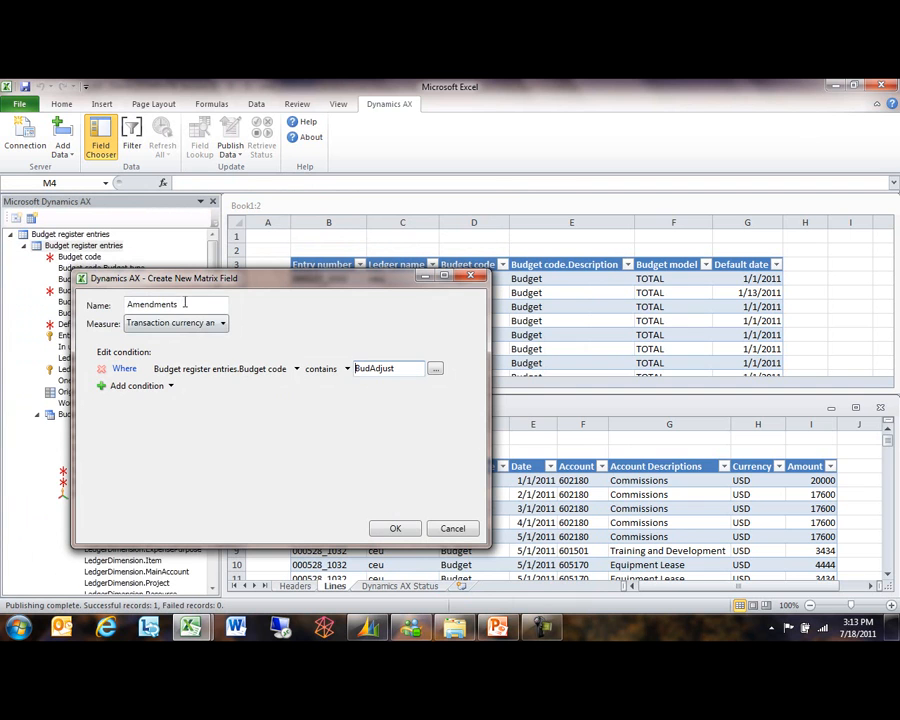
Step: Change the second matrix field's name to Adjustments and create it
left_click_drag(195, 305, 105, 305)
type("Adjustments")
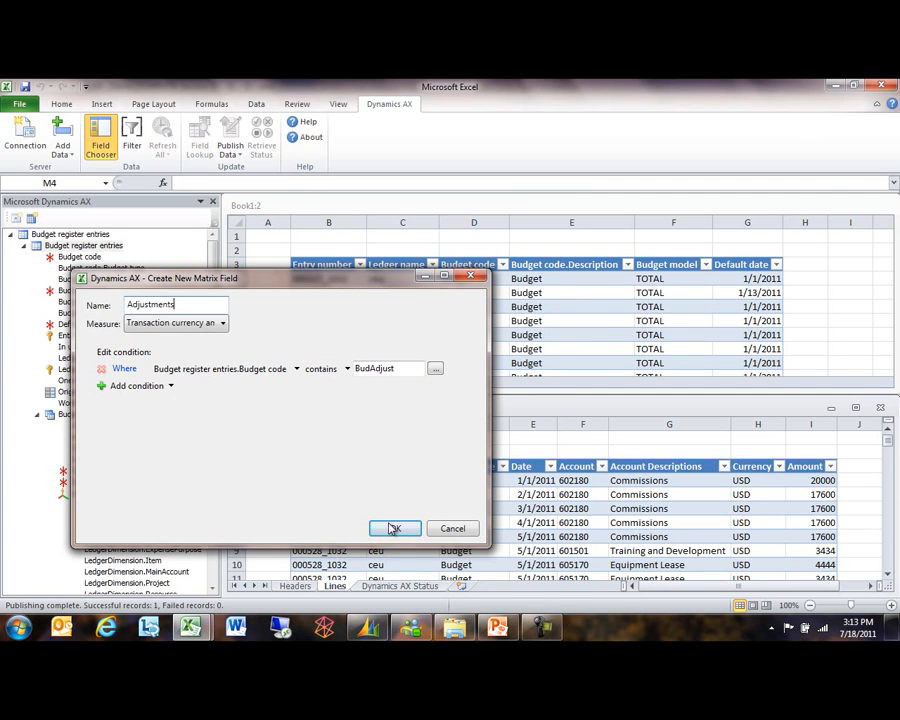
left_click(392, 528)
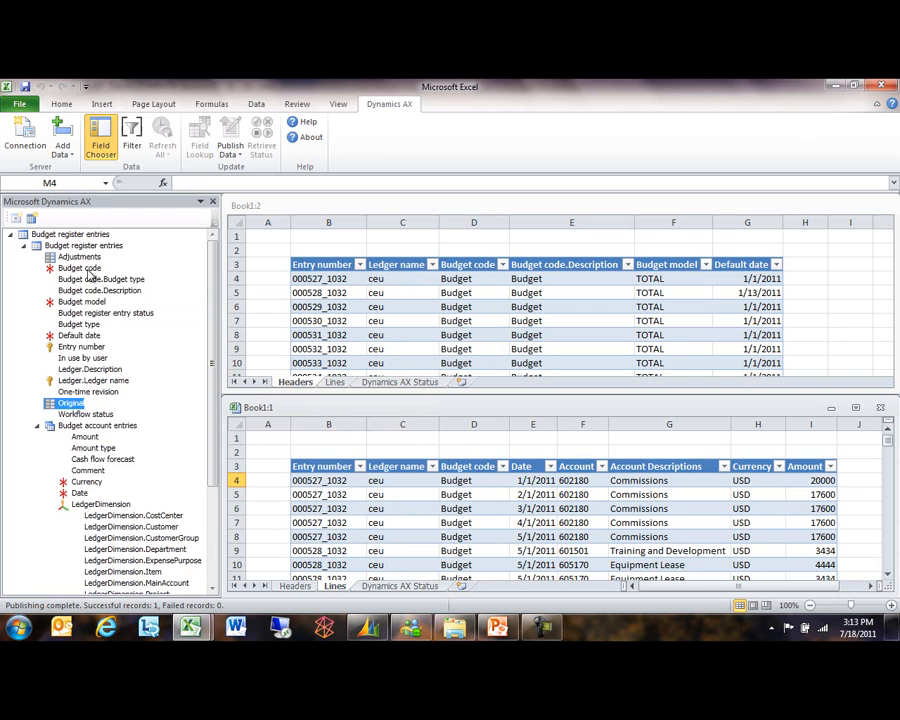
left_click(80, 257)
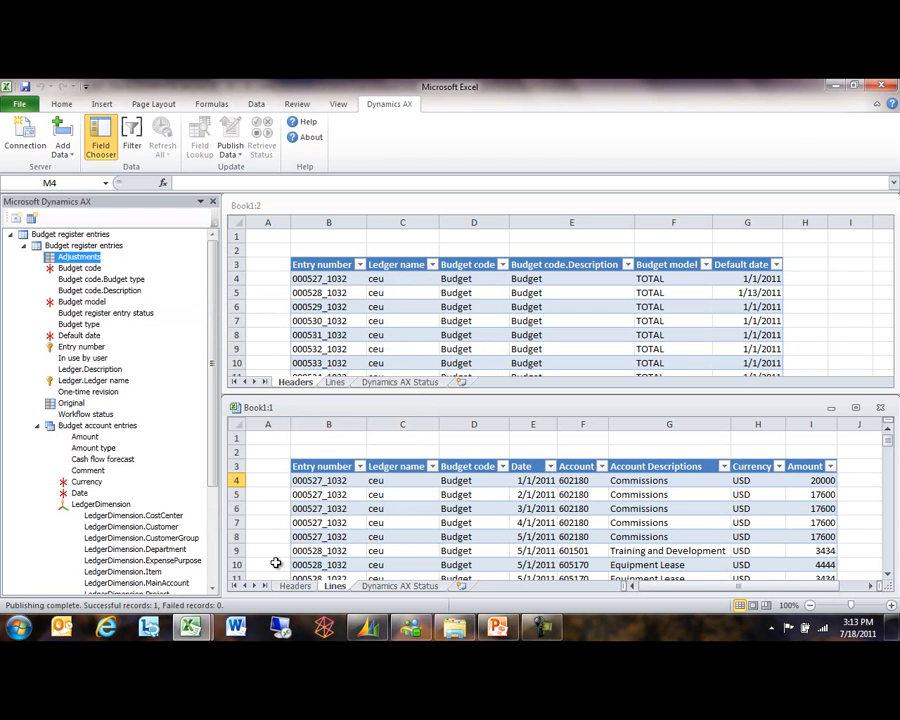
Step: Insert a new worksheet before the Dynamics AX Status sheet, name it Overview, and maximize its workbook window
right_click(365, 586)
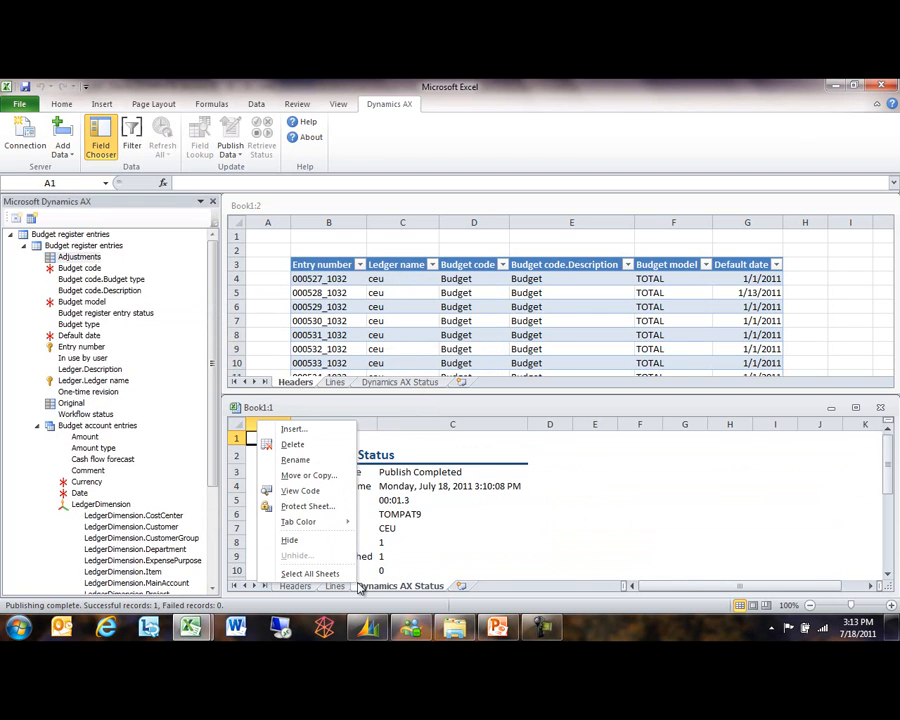
left_click(300, 430)
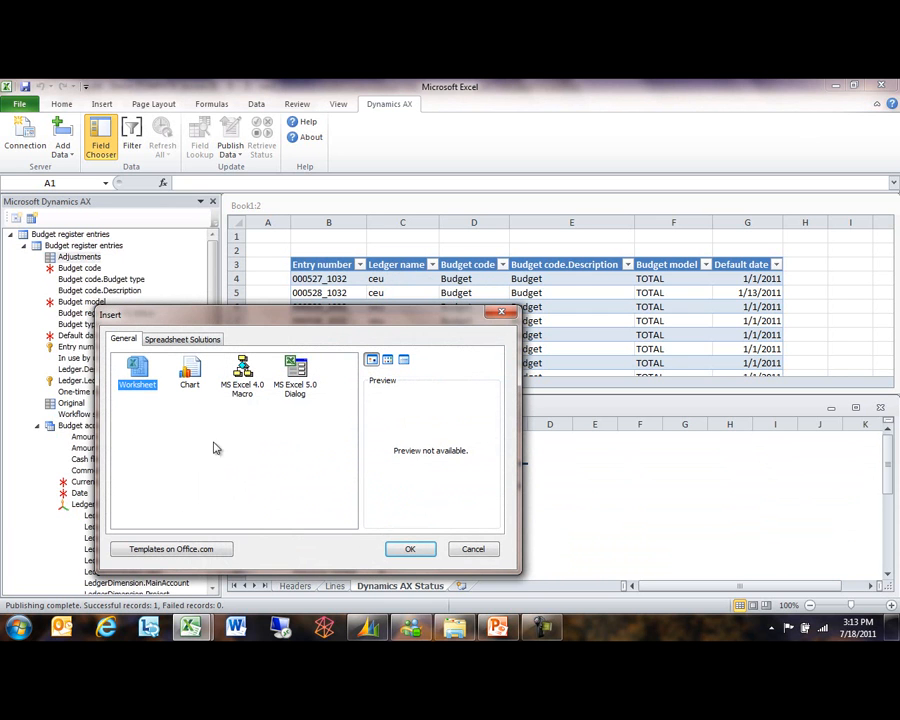
double_click(142, 376)
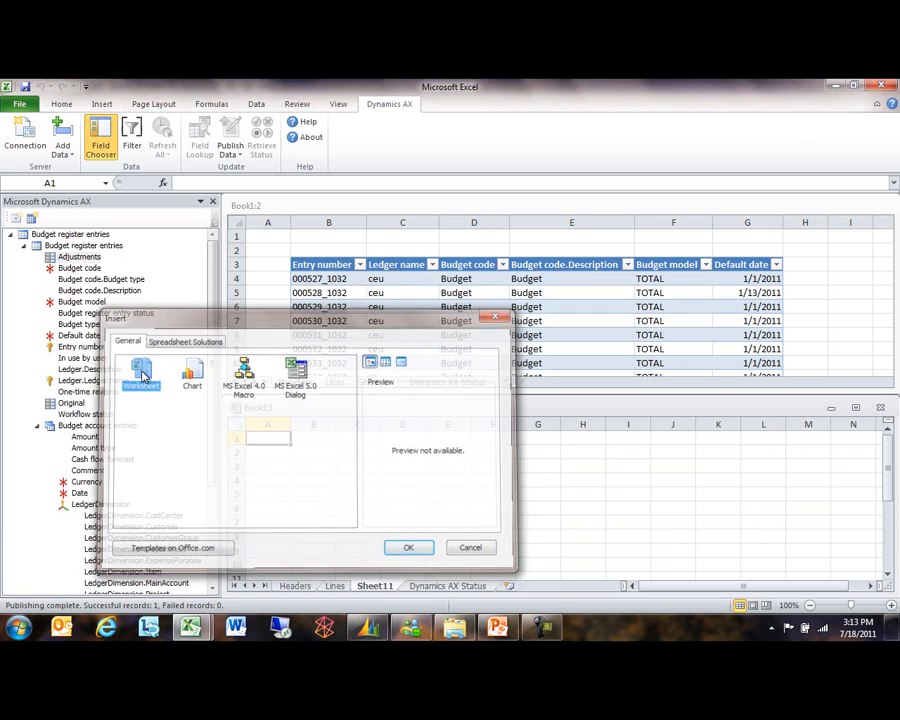
double_click(375, 586)
type("Overview")
key("Return")
double_click(435, 411)
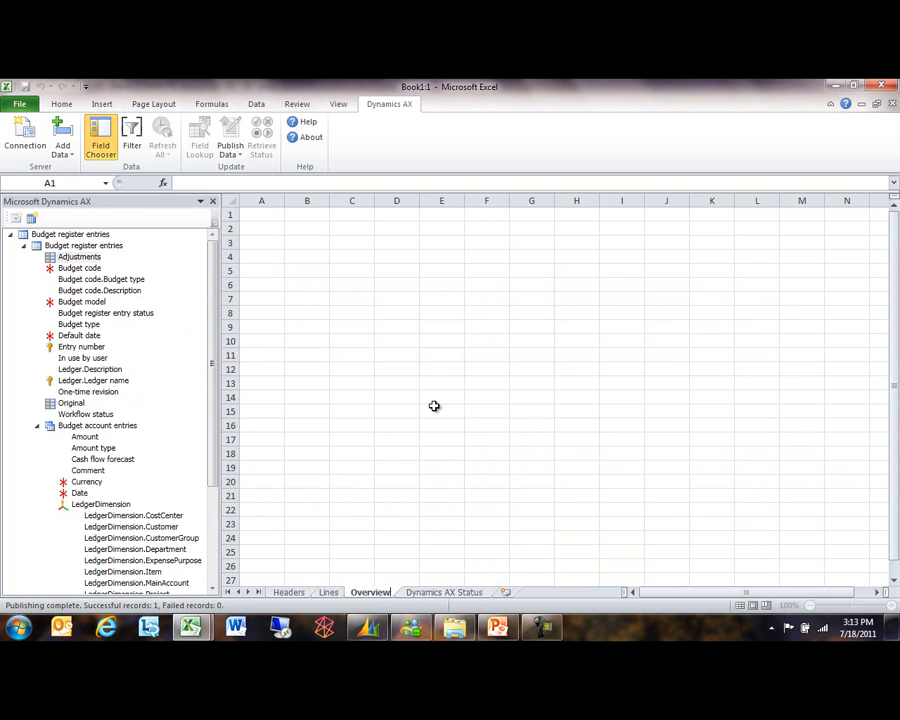
Step: Add the Original and Adjustments matrix fields as adjacent columns starting at cell B3 of the Overview sheet
left_click(355, 255)
left_click(308, 238)
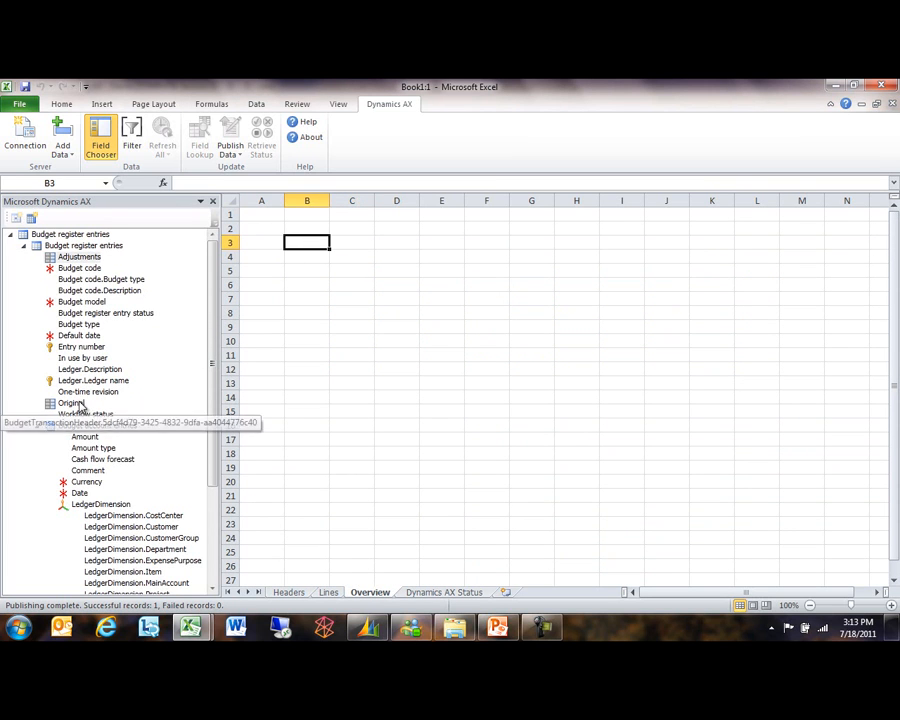
double_click(78, 404)
left_click(74, 257)
double_click(74, 257)
Step: Insert the Comment field of Budget account entries before the Original column and retitle its header Account Description
left_click_drag(217, 362, 216, 480)
left_click(88, 330)
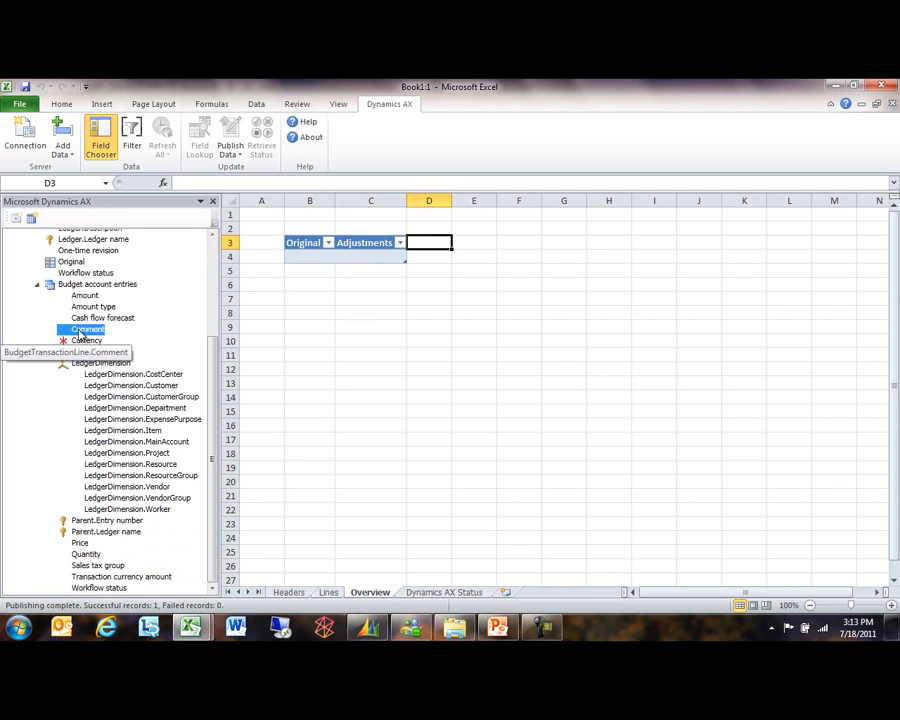
left_click_drag(81, 334, 297, 253)
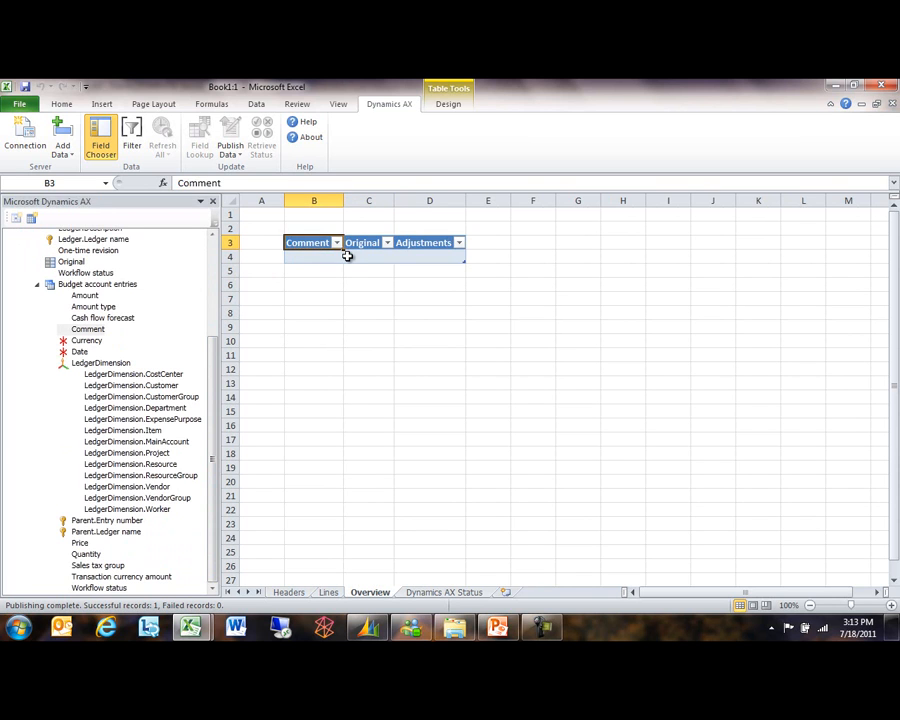
type("Account Description")
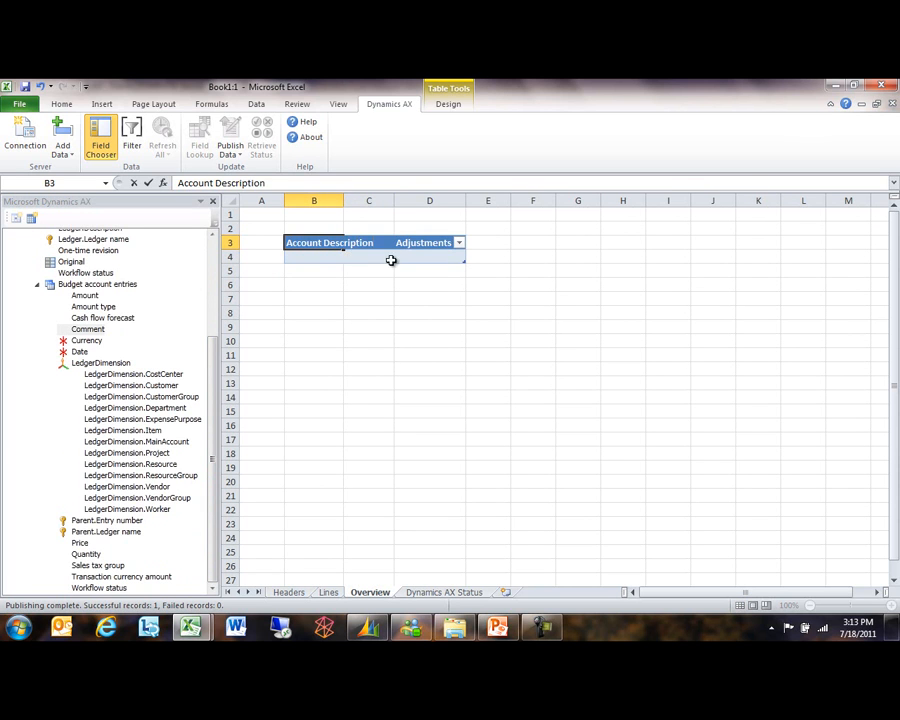
left_click(430, 270)
Step: Widen the Original column and the Account Description column so that their headers fit
left_click_drag(392, 198, 417, 196)
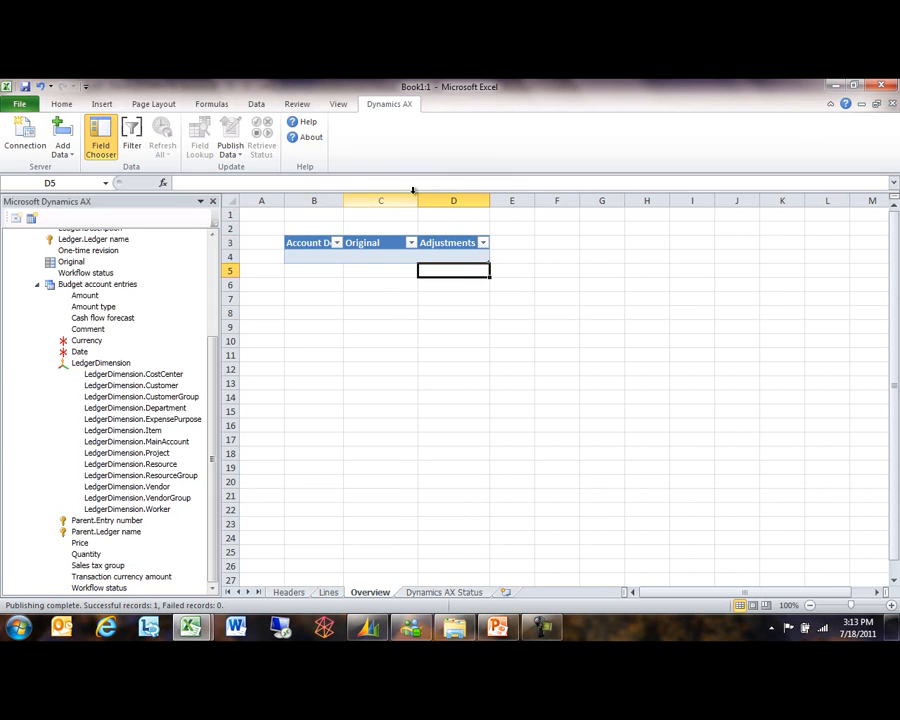
left_click_drag(347, 198, 389, 198)
left_click(398, 340)
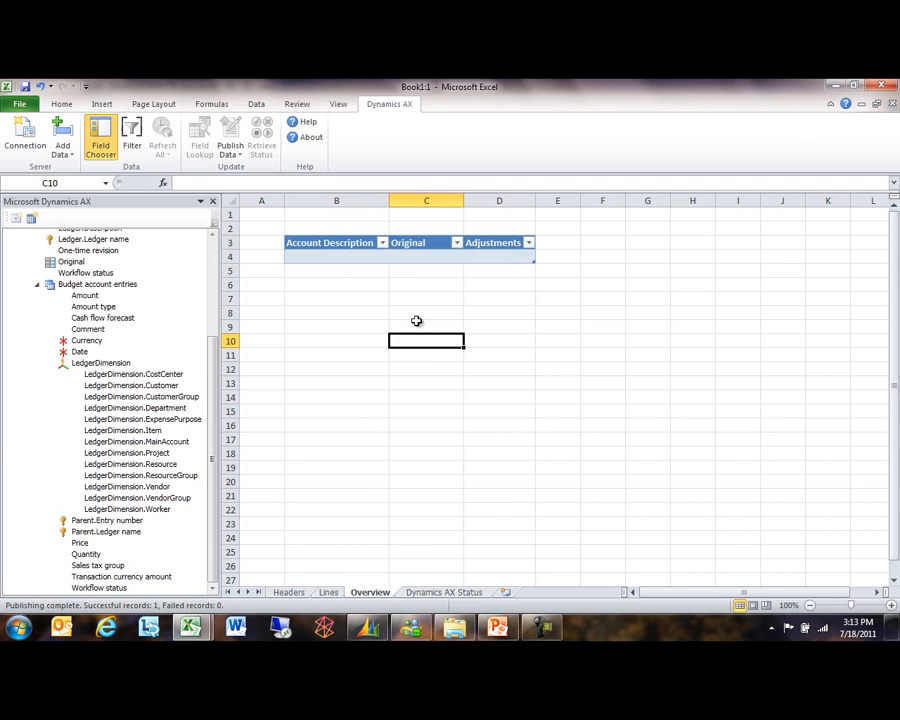
left_click(556, 244)
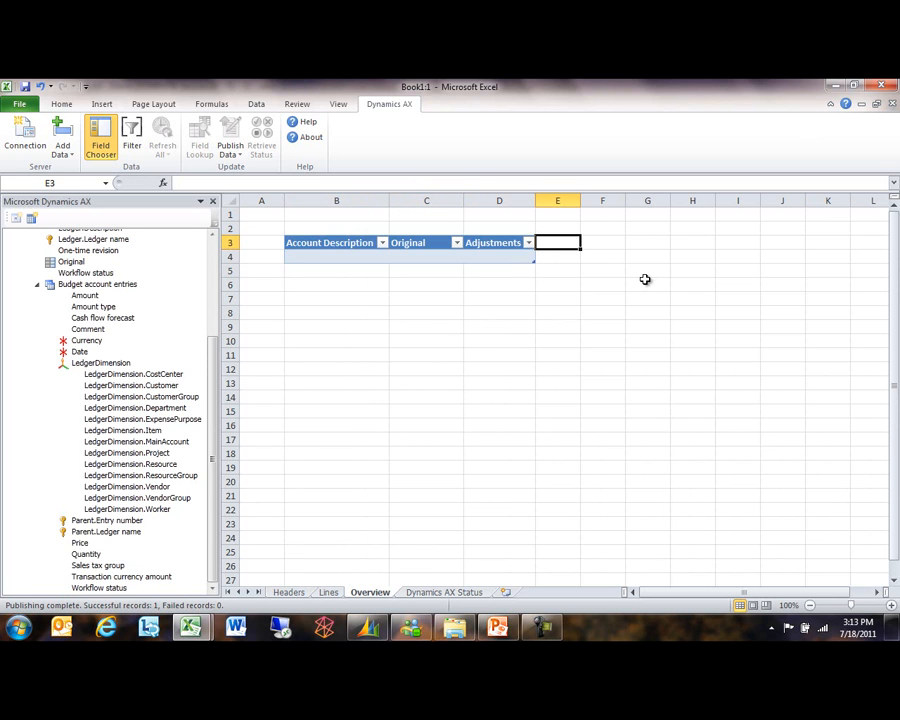
left_click(367, 258)
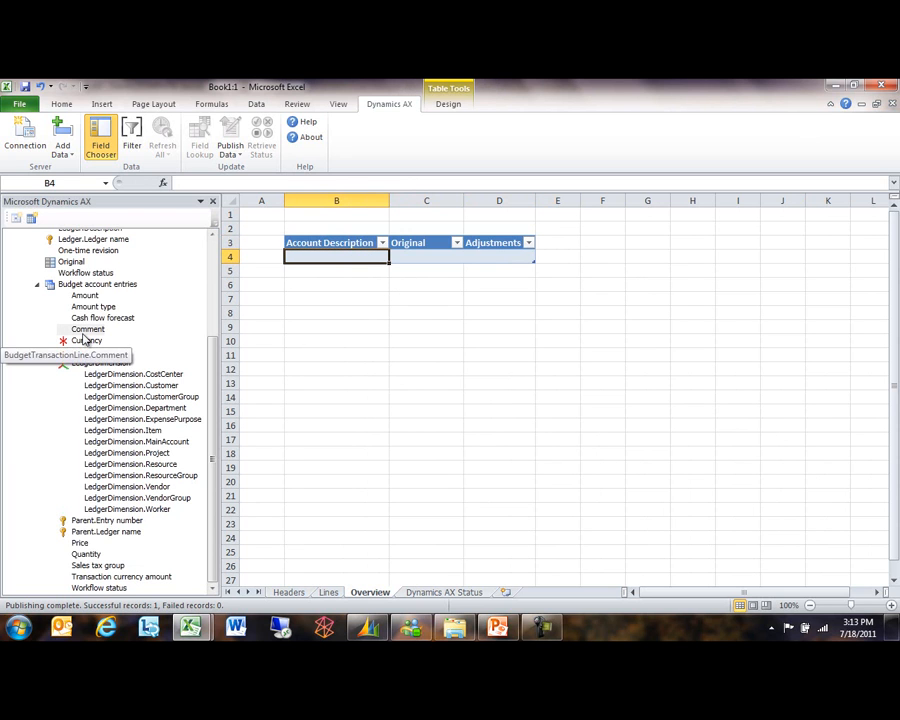
left_click(420, 256)
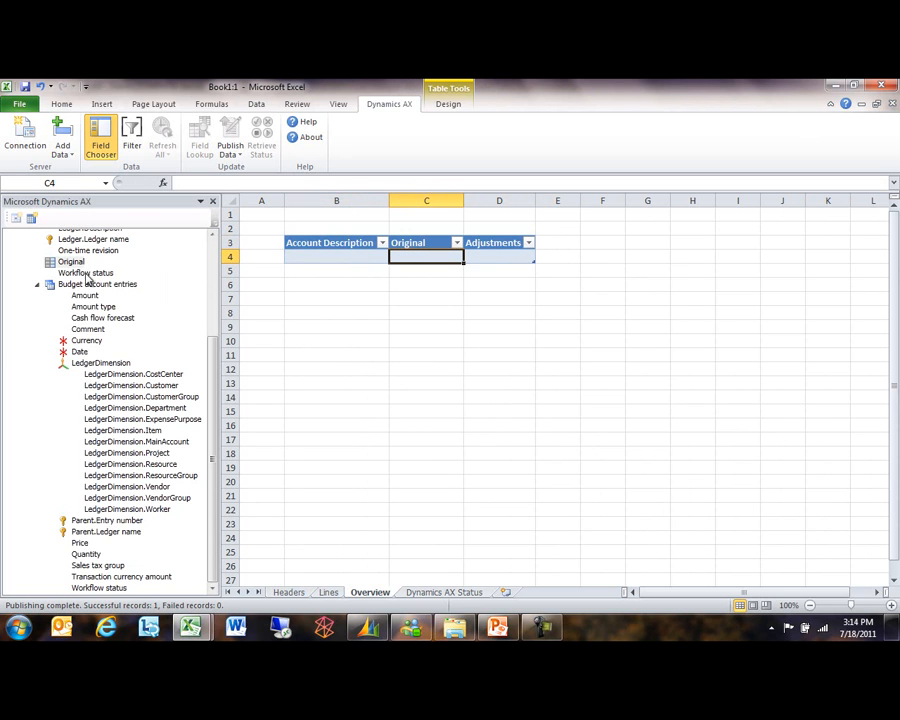
left_click(492, 257)
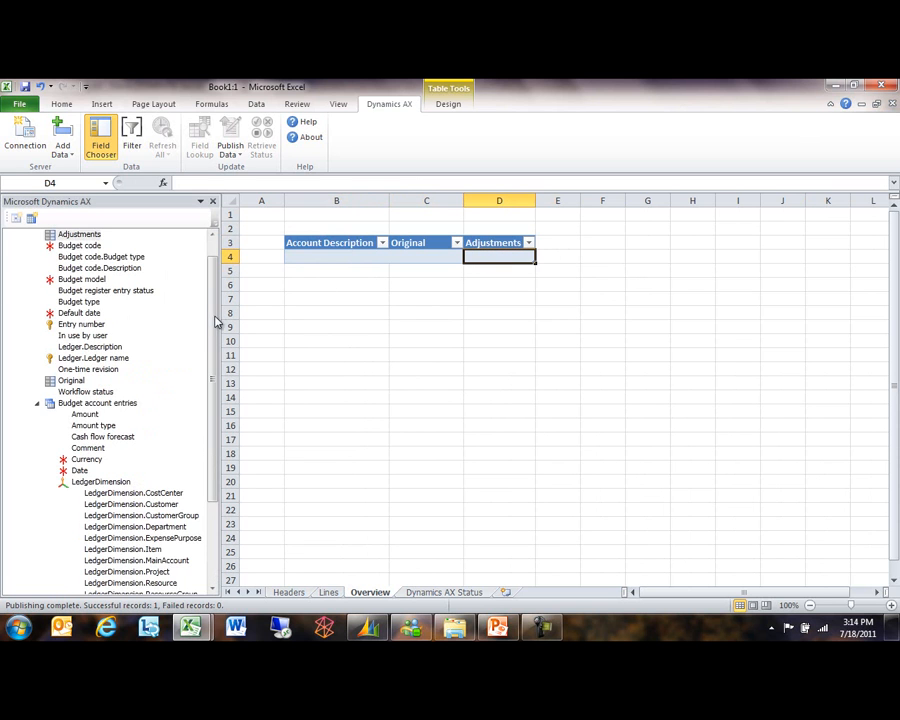
left_click_drag(214, 320, 214, 295)
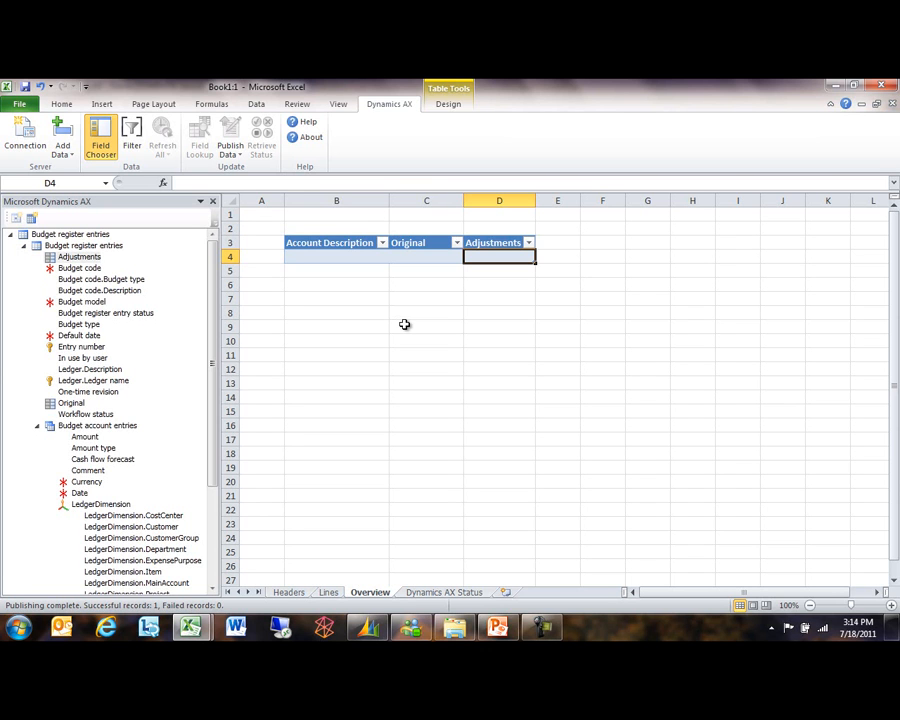
Step: Add two columns after Adjustments in the Overview table, headed Total and Change, and fit the Change column's width
key("Up")
key("Right")
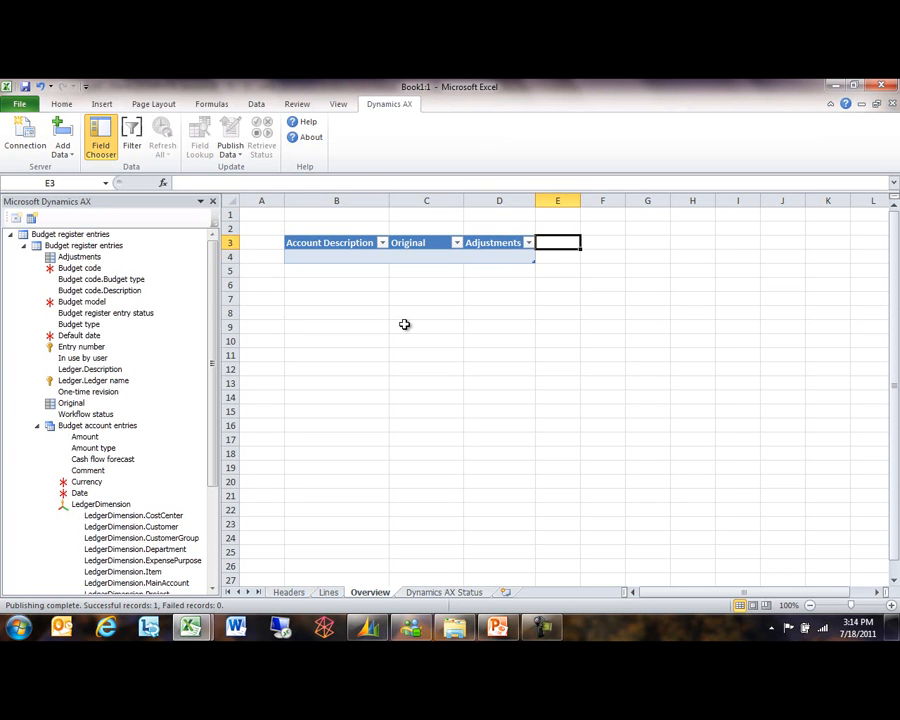
type("China")
key("BackSpace")
key("BackSpace")
key("BackSpace")
type("ange")
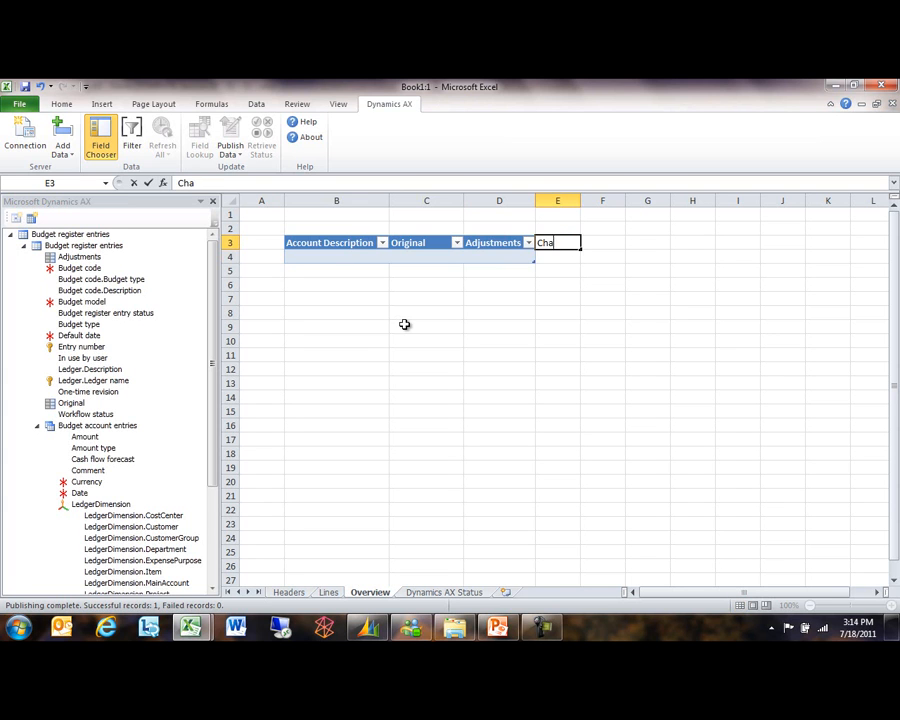
key("Tab")
type("T")
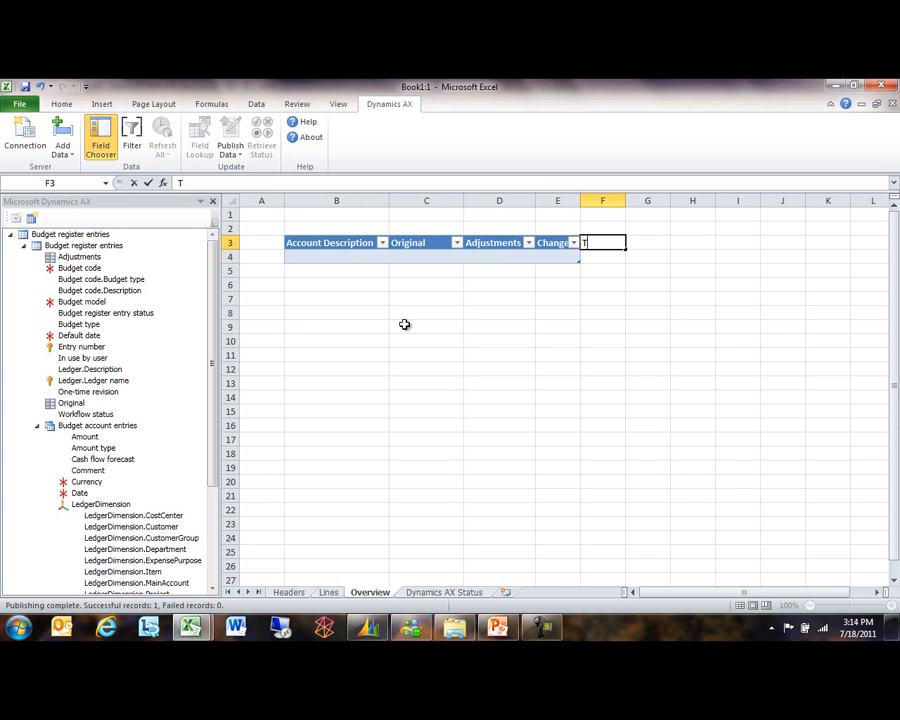
key("Left")
type("Total")
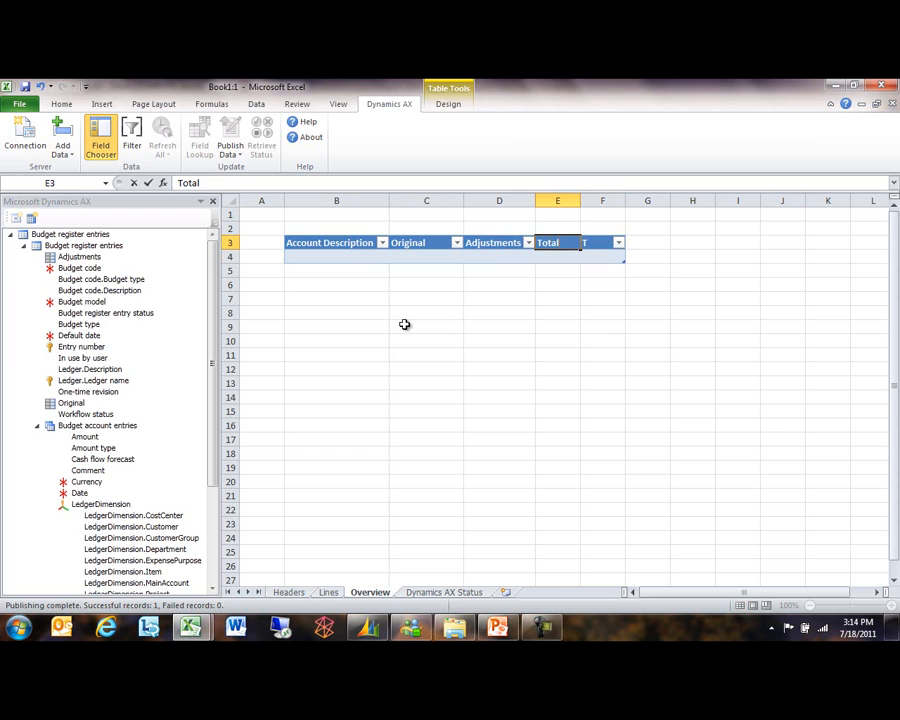
key("Tab")
type("Change")
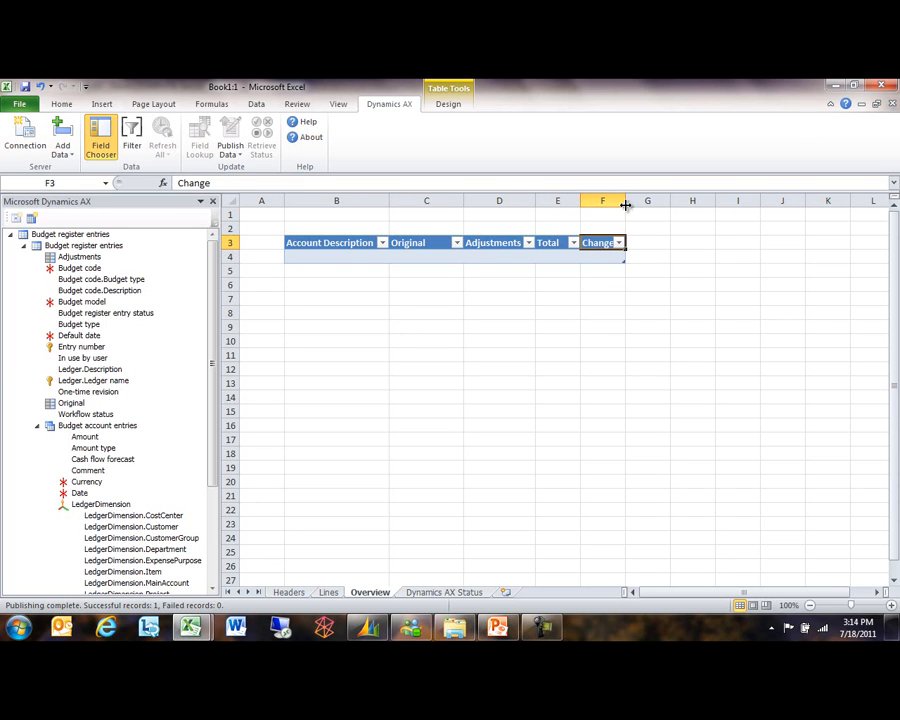
Step: Hide the field chooser and refresh the Overview table with data from Dynamics AX
left_click(706, 246)
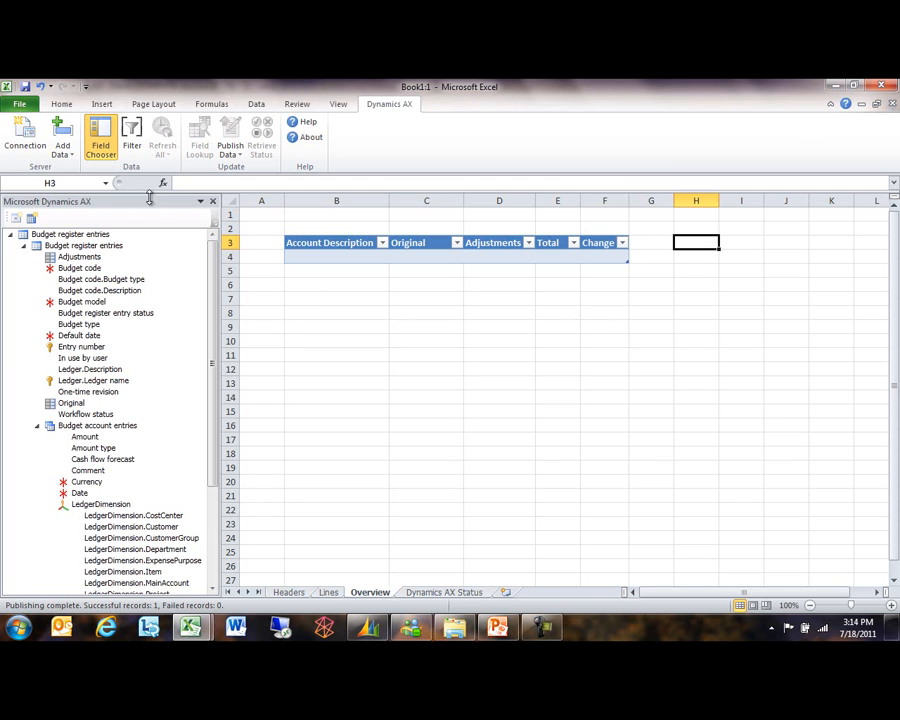
left_click(100, 145)
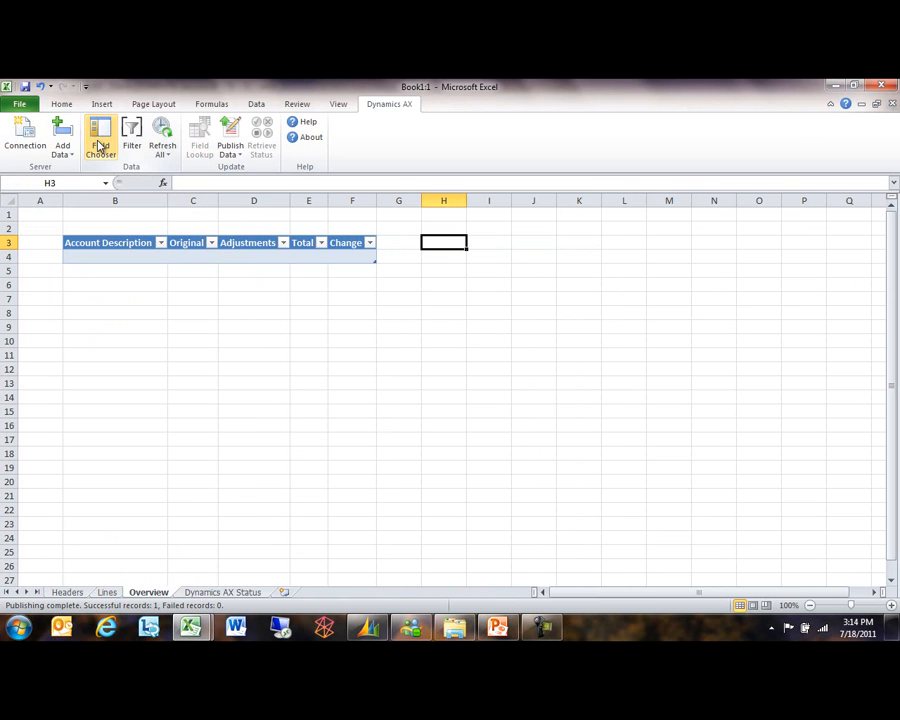
left_click(160, 135)
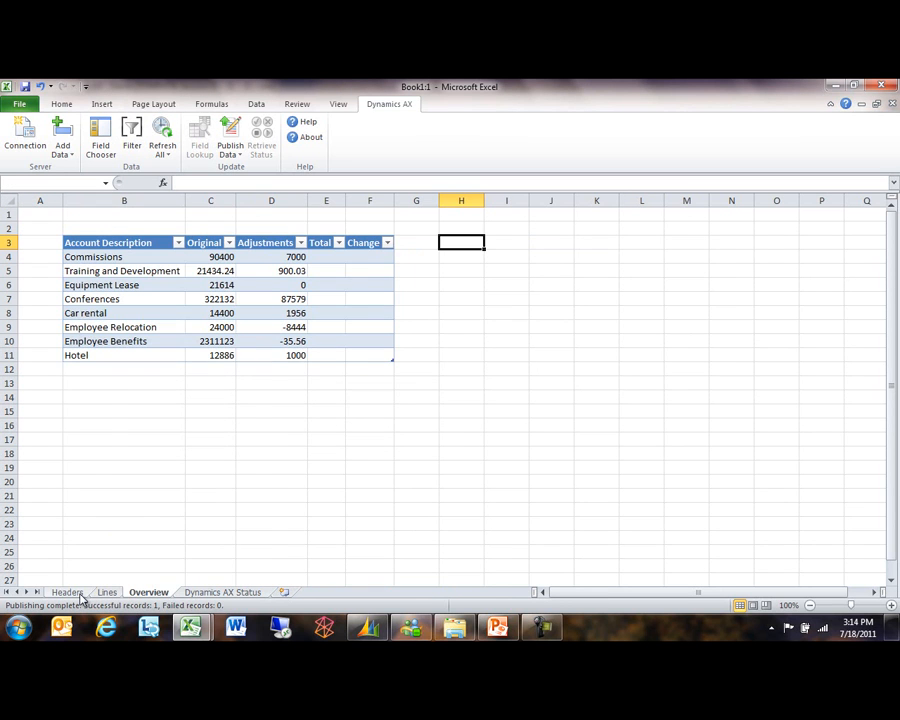
Step: Examine the budget code descriptions on the Headers sheet and the entries on the Lines sheet
left_click(70, 592)
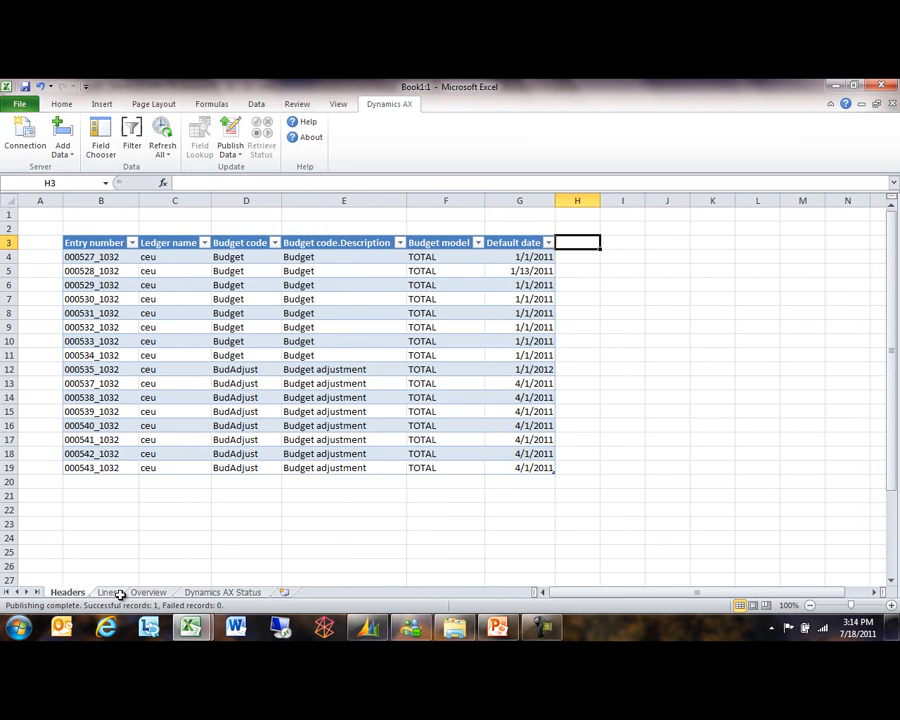
left_click_drag(306, 256, 303, 465)
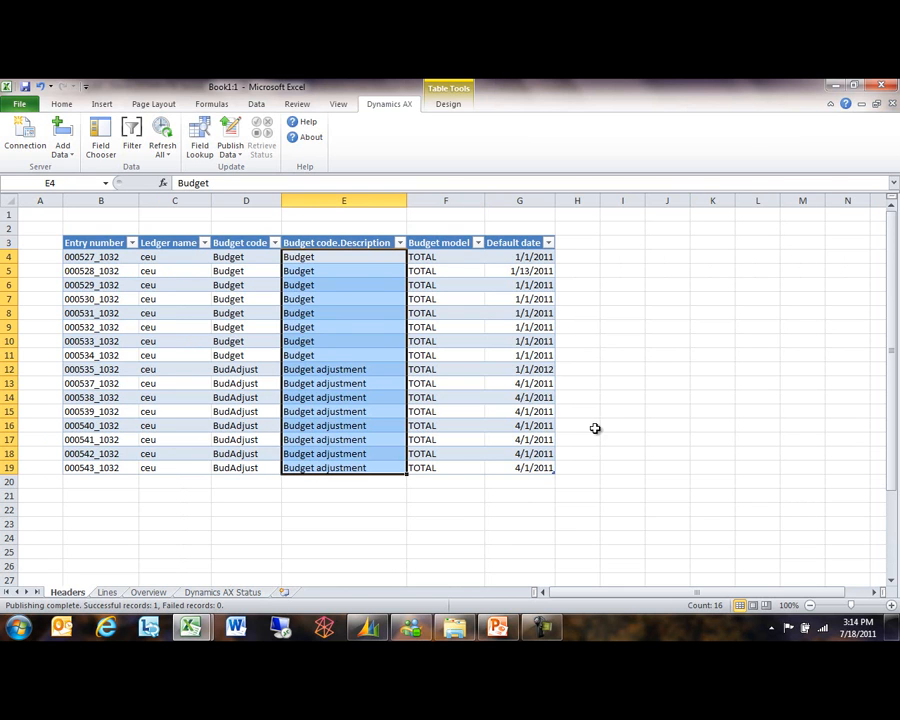
left_click(112, 593)
left_click(650, 468)
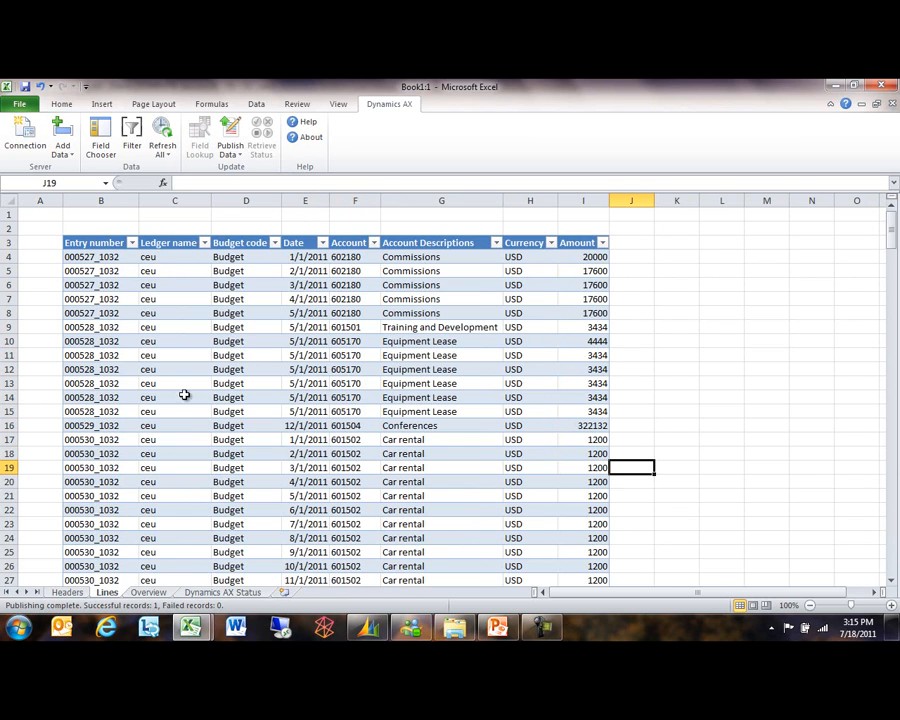
Step: Format the Original and Adjustments values on the Overview sheet as dollar amounts without decimals and fit the Original column's width
left_click(148, 593)
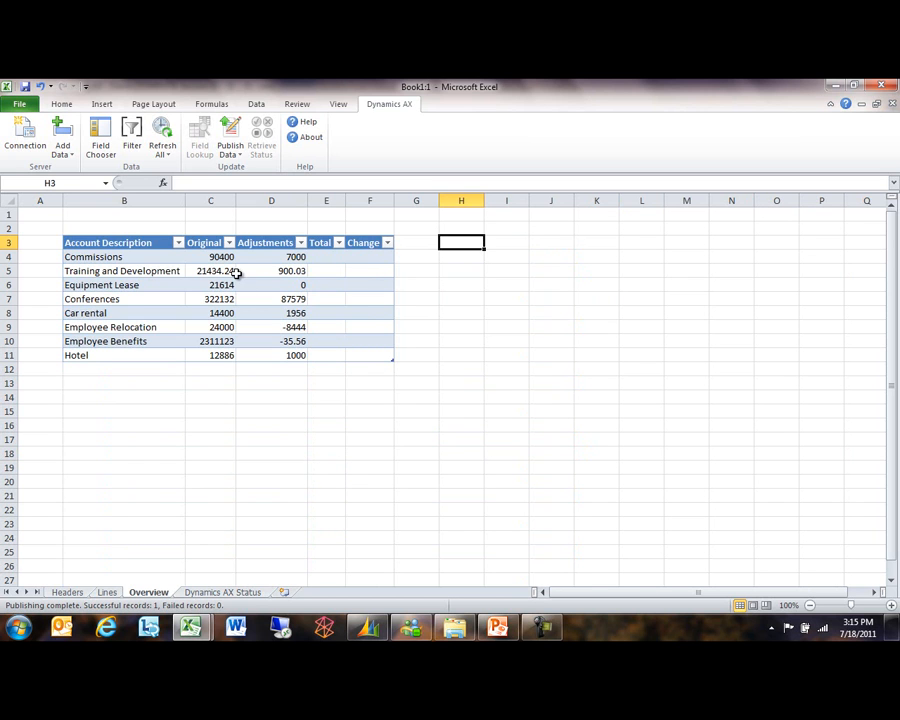
left_click_drag(217, 257, 255, 357)
left_click(62, 104)
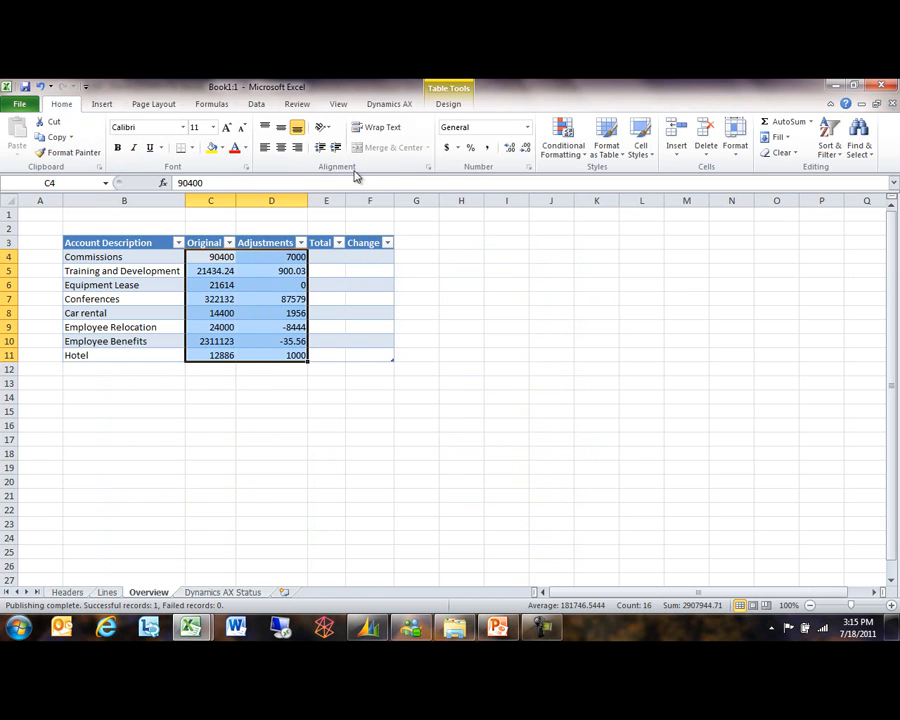
left_click(446, 147)
left_click(522, 148)
left_click(522, 148)
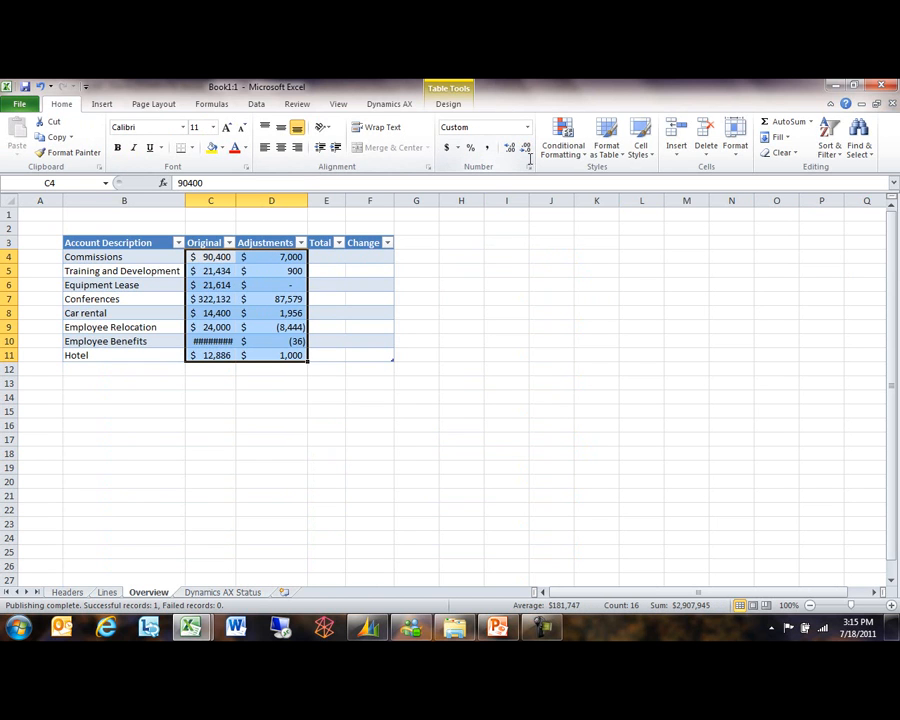
double_click(236, 200)
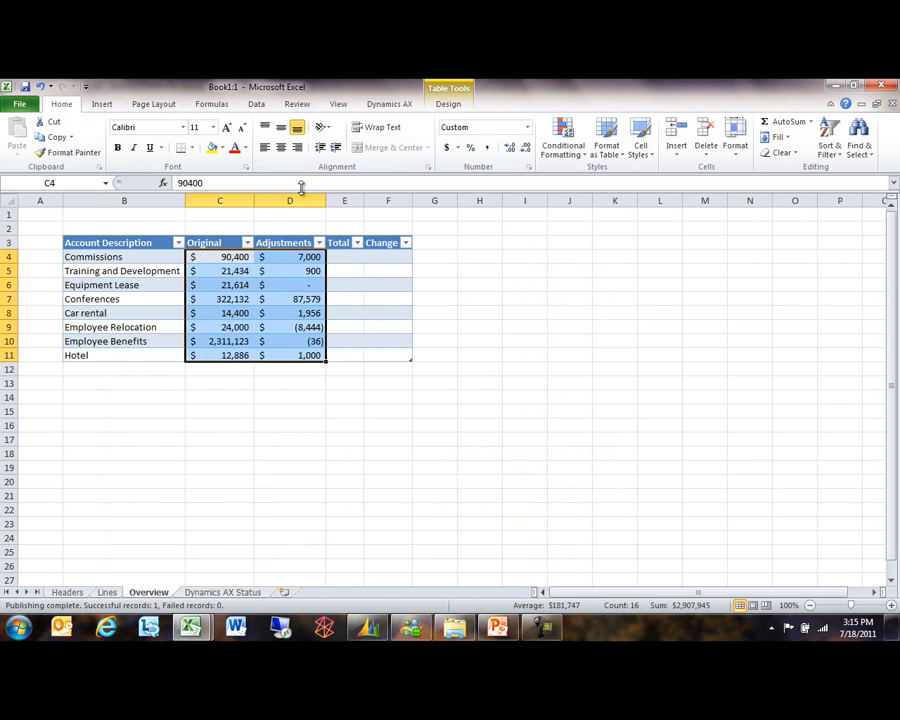
left_click(543, 317)
left_click_drag(344, 257, 346, 317)
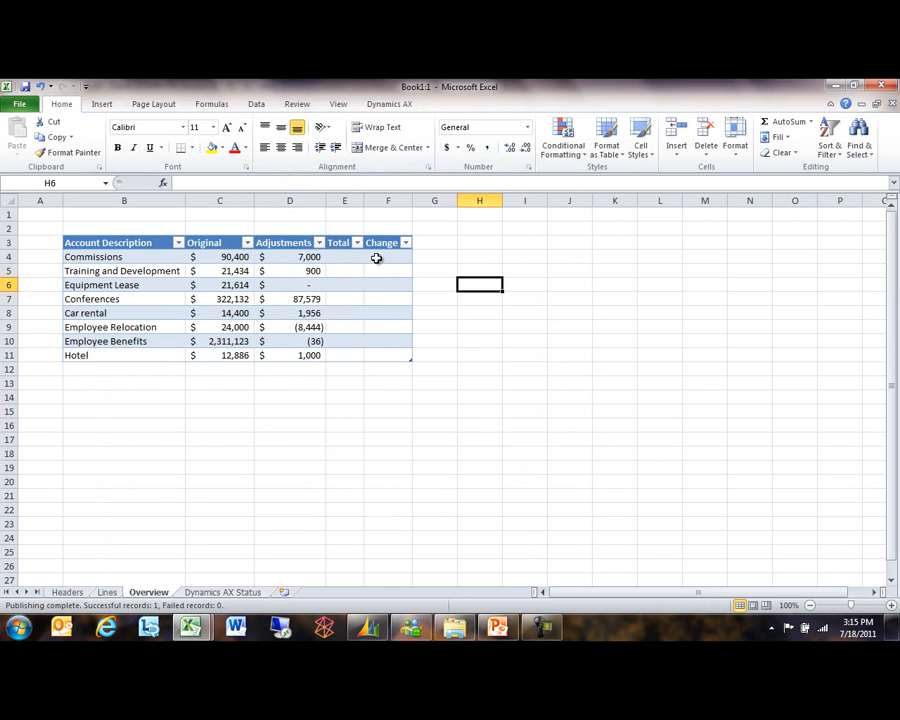
left_click(344, 257)
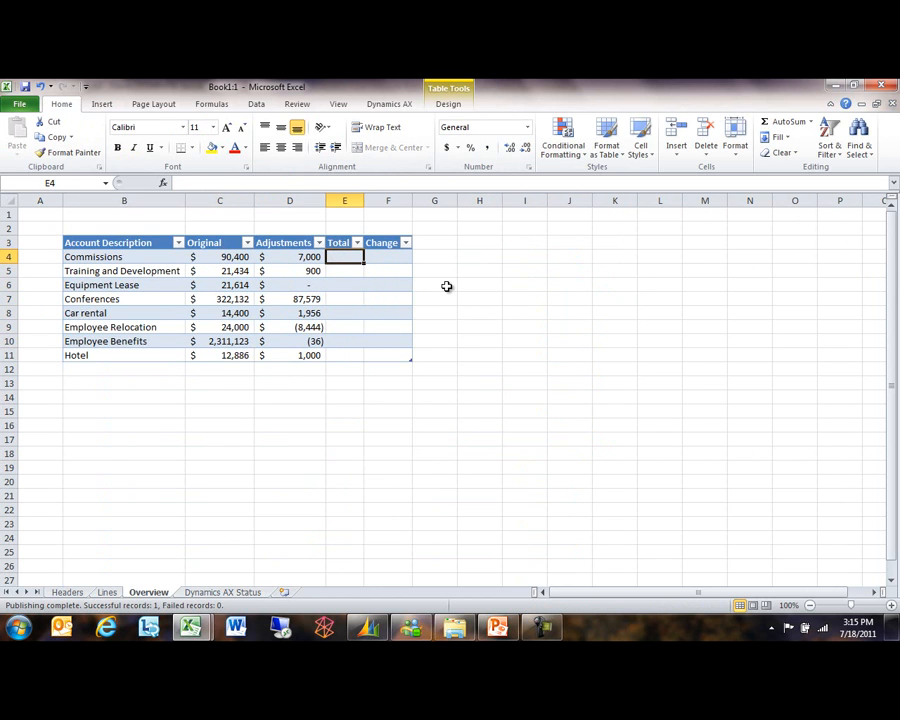
type("=")
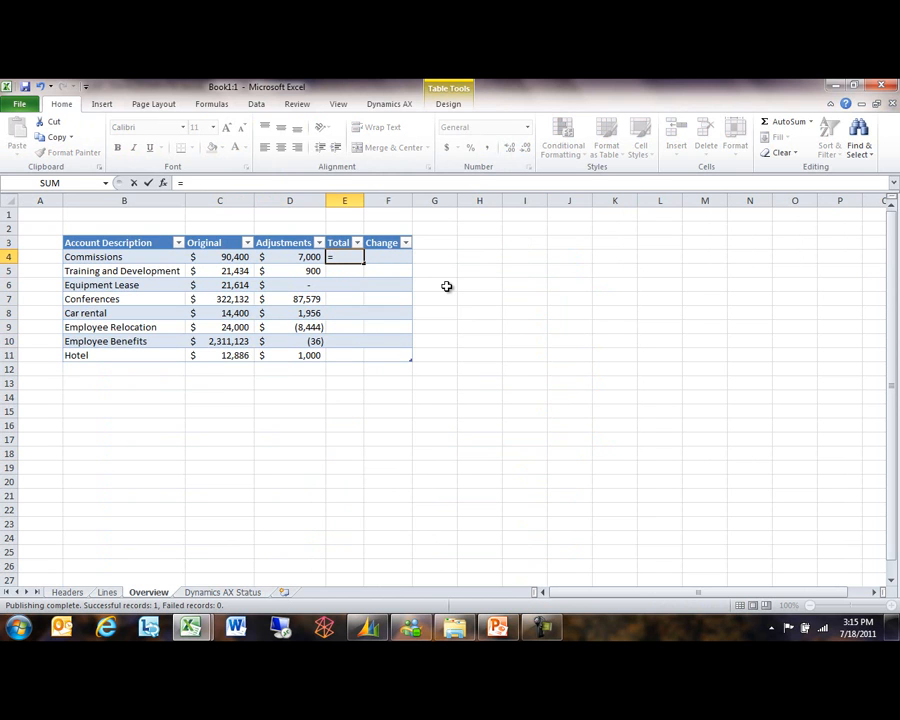
left_click(293, 257)
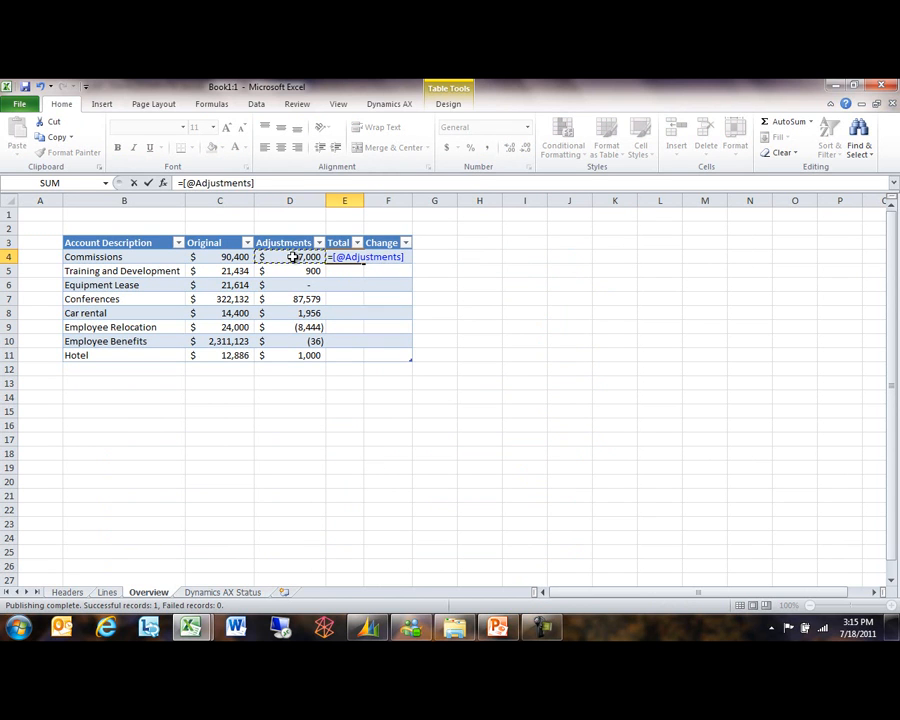
type("+")
left_click(231, 256)
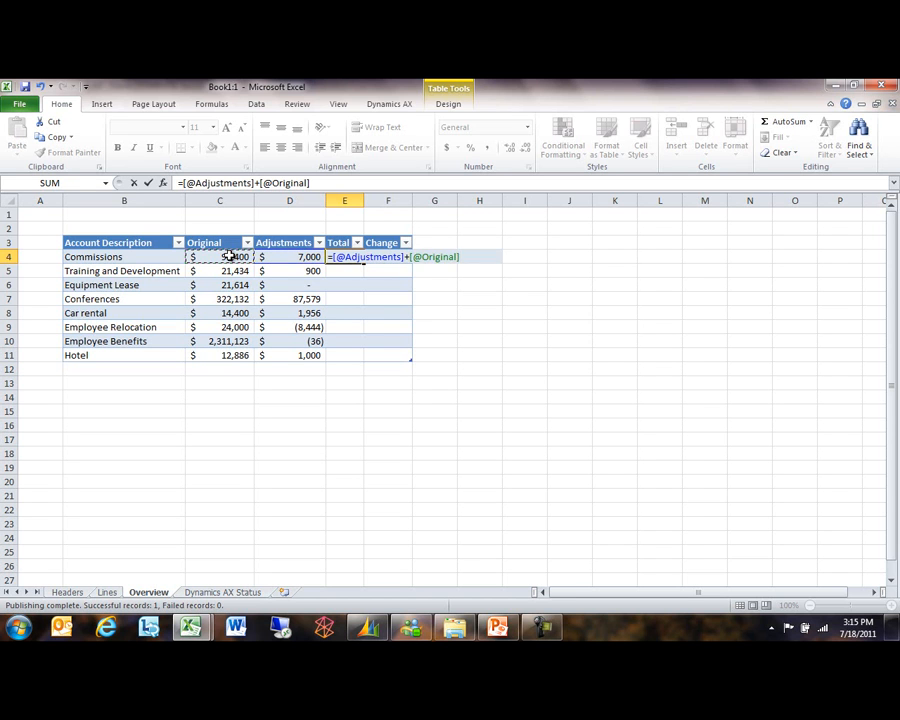
key("Return")
left_click_drag(345, 256, 350, 341)
left_click(387, 258)
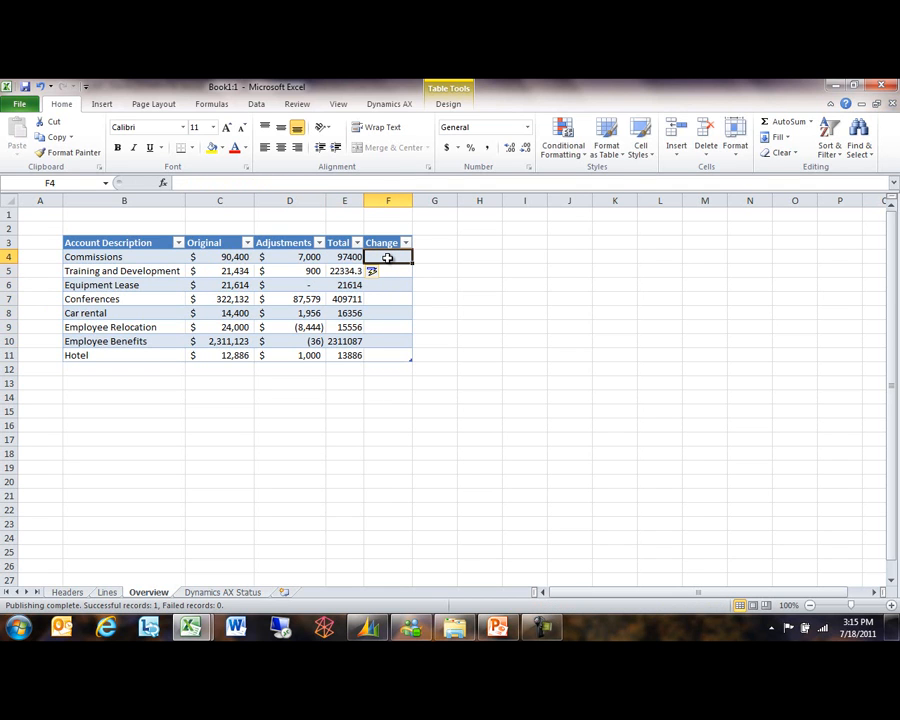
type("=")
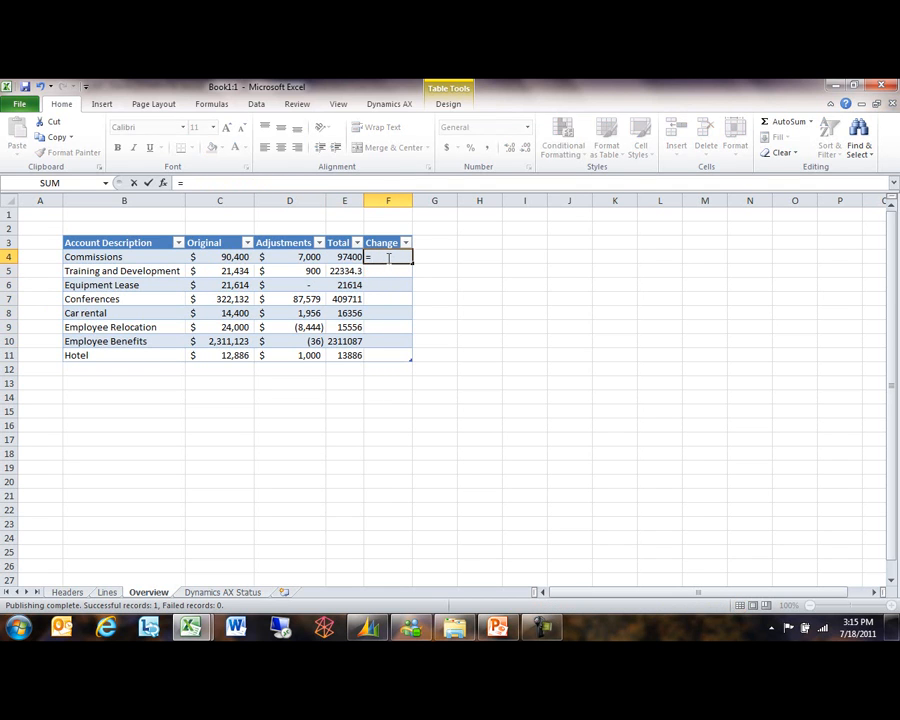
left_click(300, 257)
type("/")
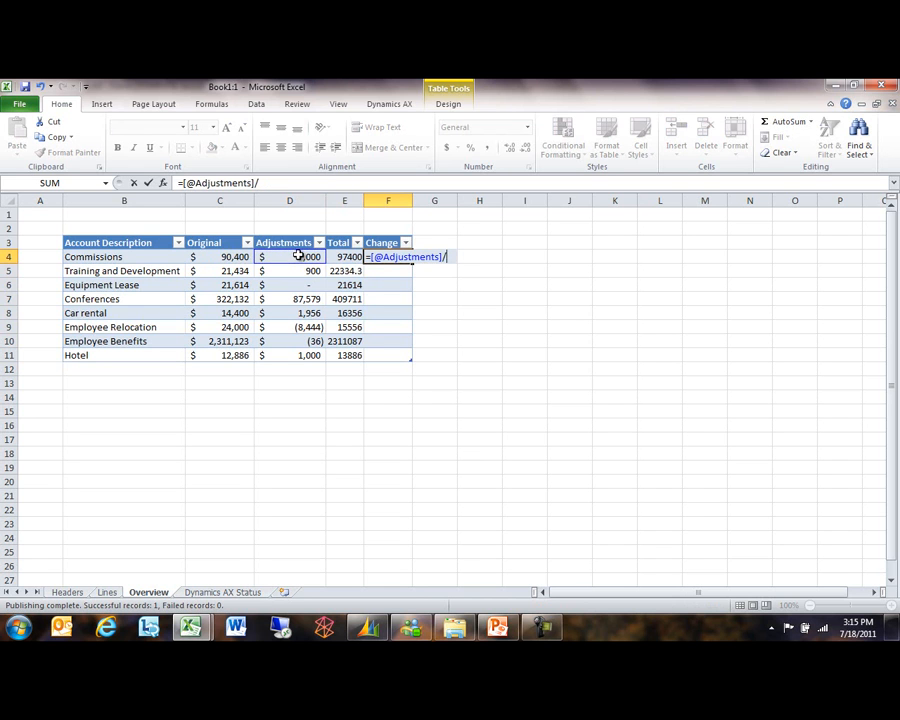
left_click(239, 257)
key("Return")
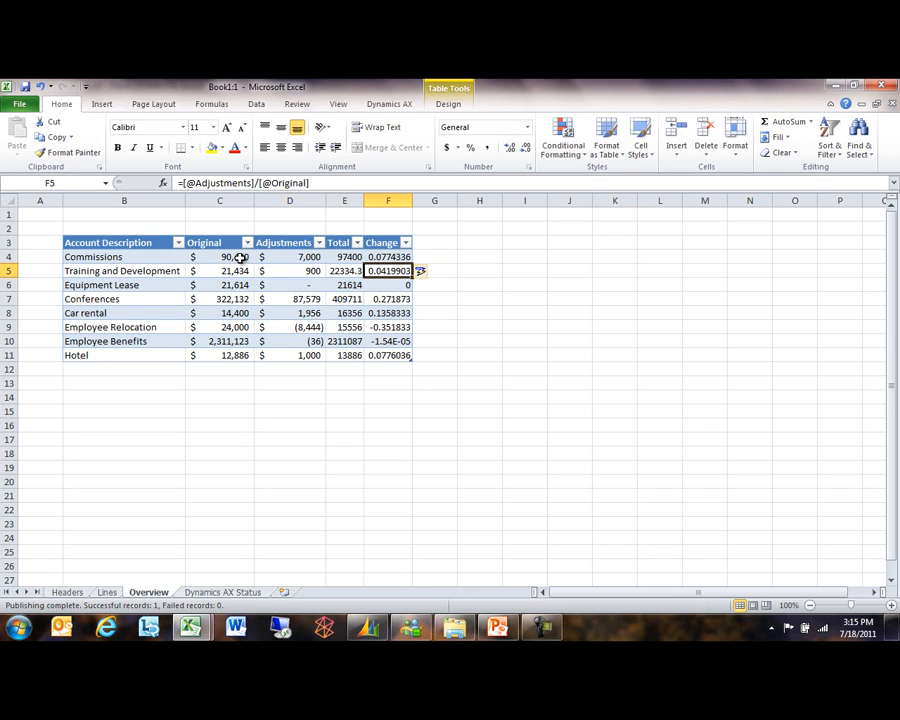
left_click_drag(395, 257, 390, 355)
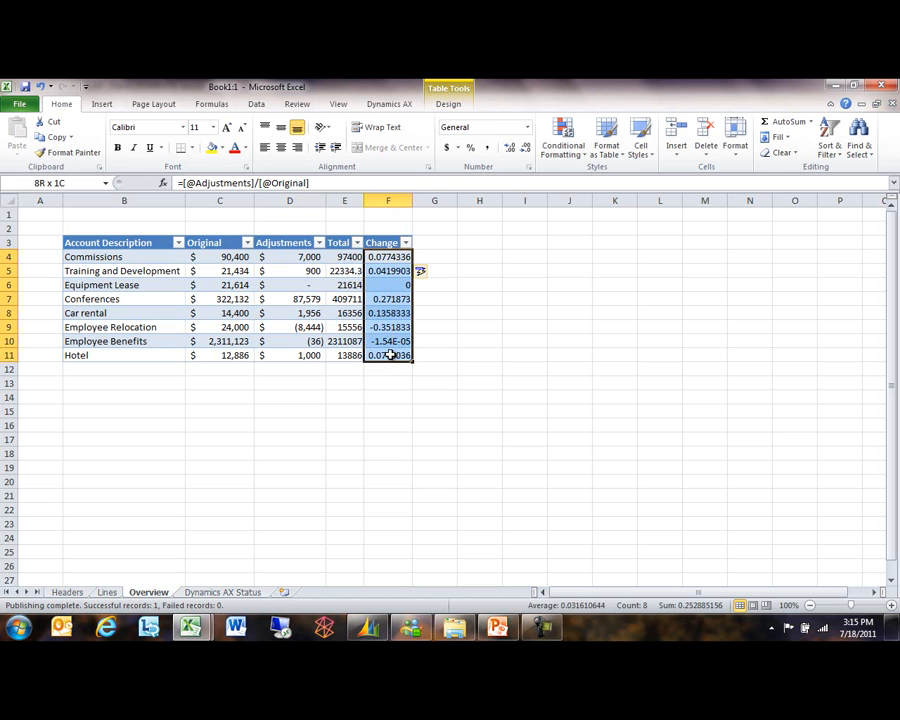
left_click(469, 148)
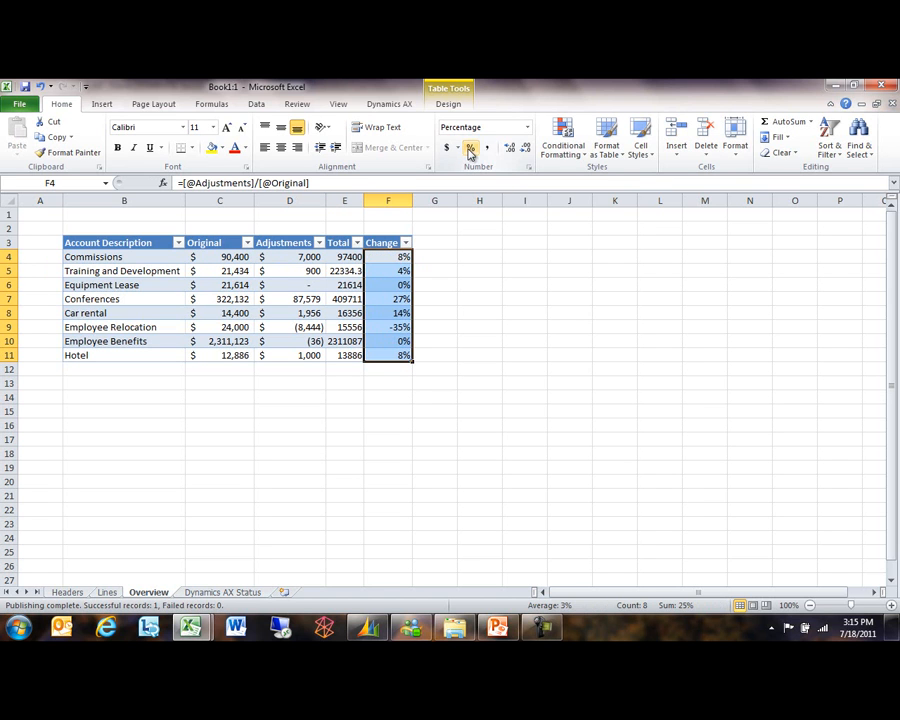
Step: Apply conditional formatting with blue gradient-fill data bars to the Change column's percentages
left_click(681, 158)
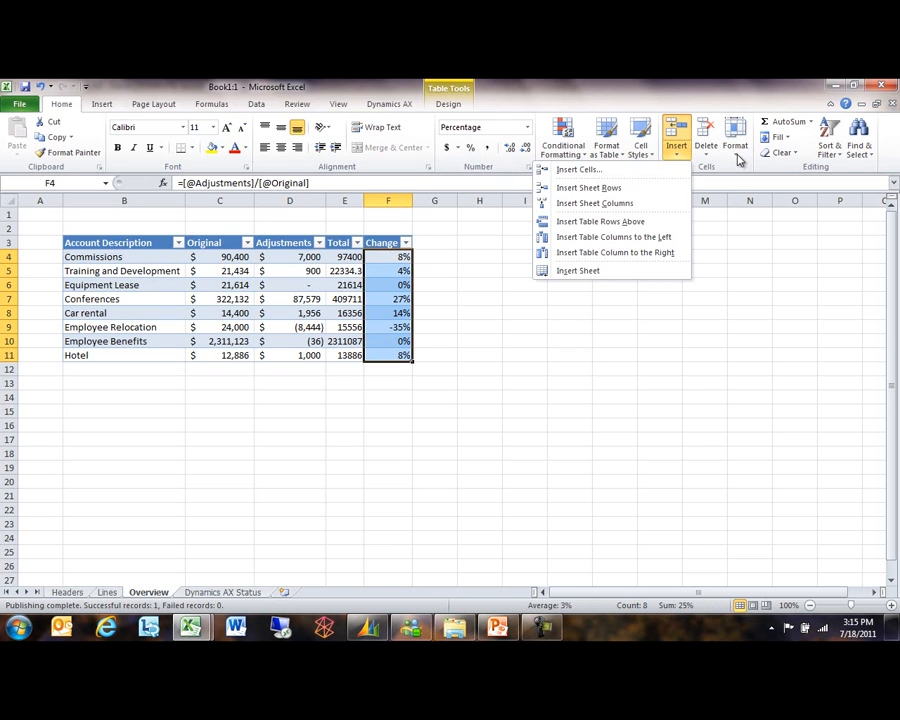
left_click(715, 250)
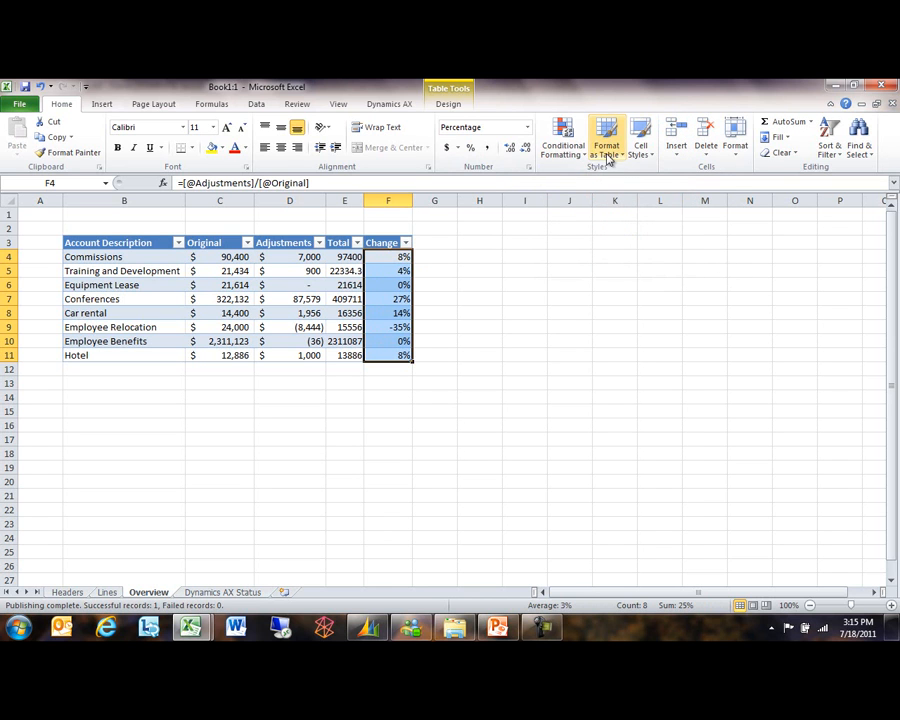
left_click(563, 140)
mouse_move(577, 246)
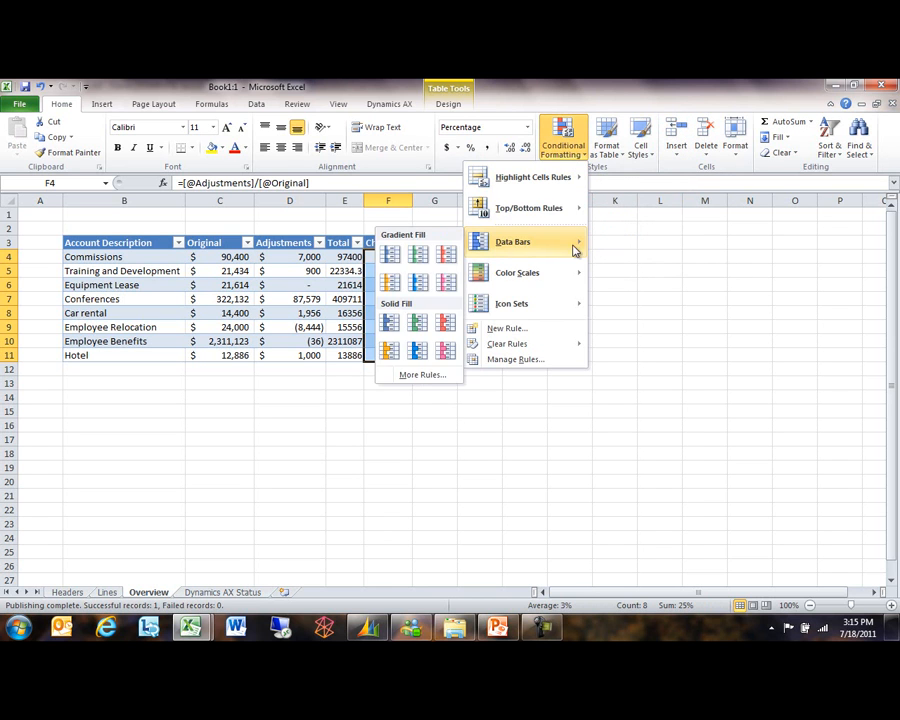
left_click(421, 269)
left_click(570, 297)
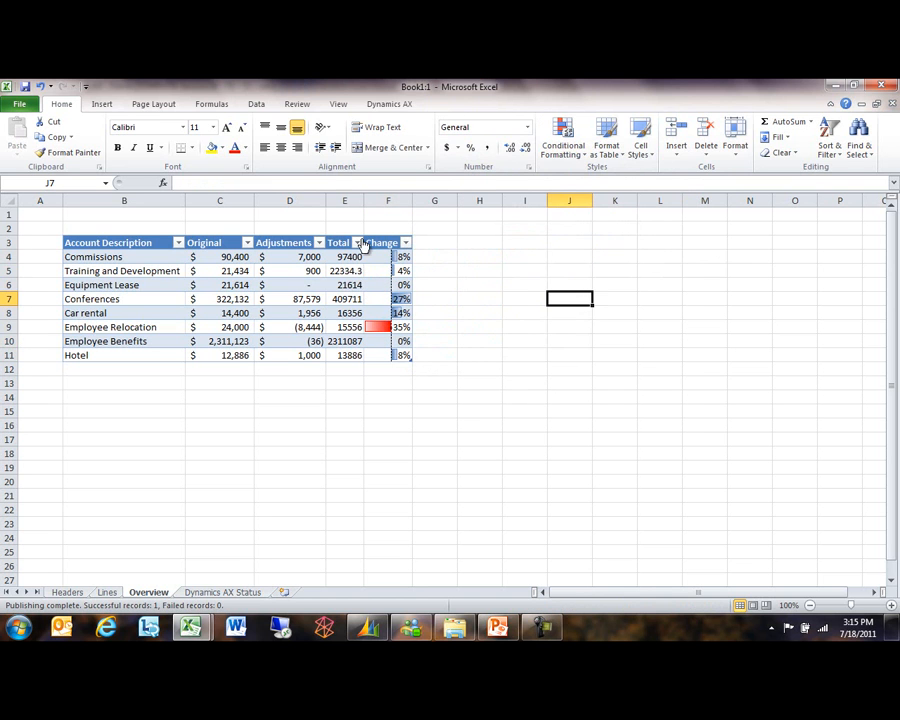
Step: Widen the Total column and change the data bars on the Change column's percentages to green
left_click_drag(364, 199, 386, 199)
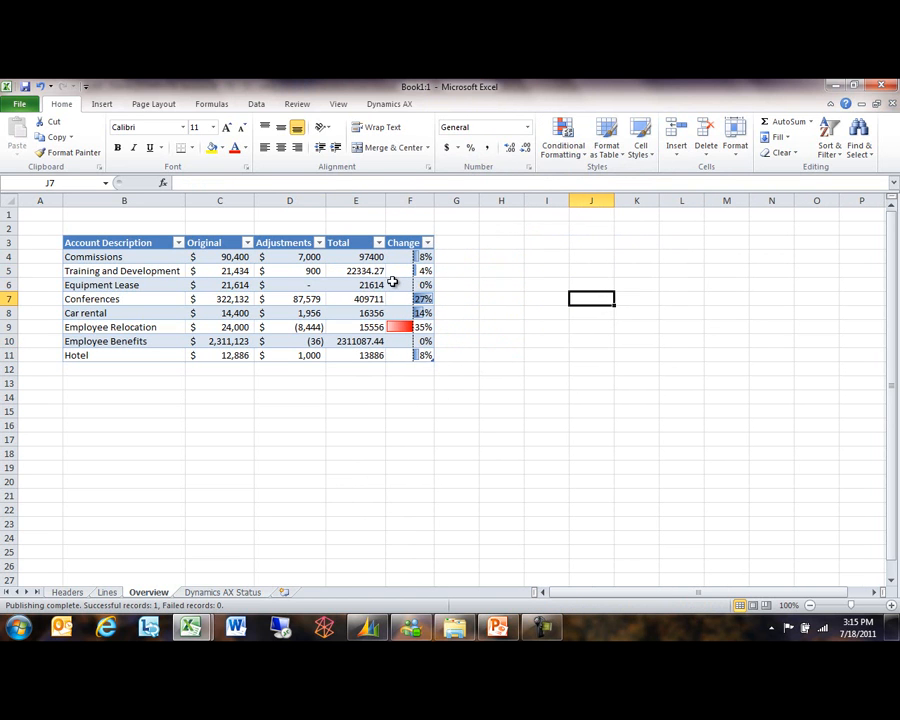
left_click_drag(424, 257, 404, 355)
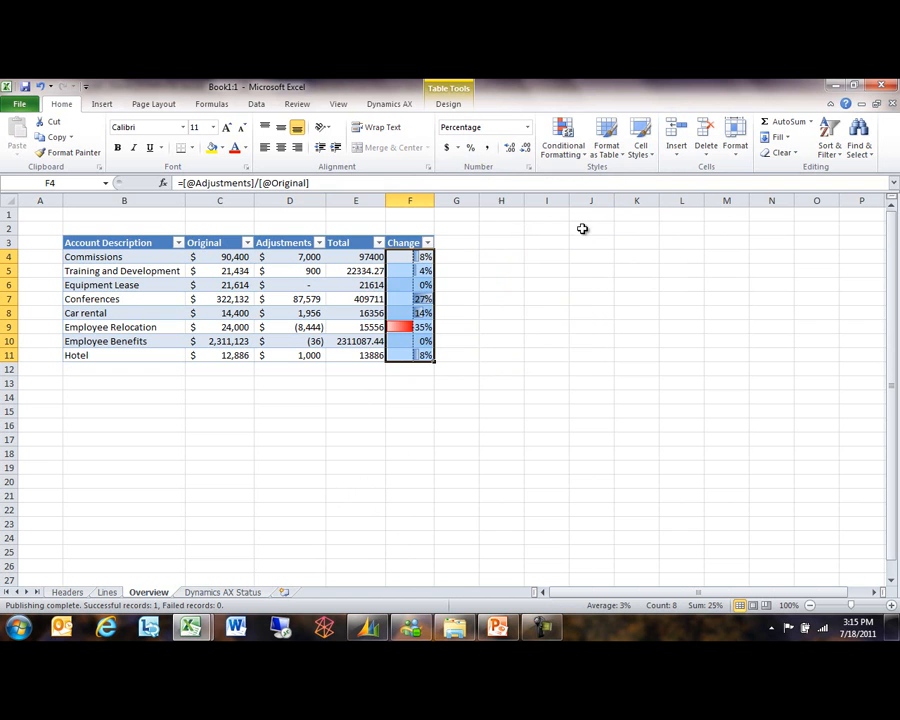
left_click(563, 150)
mouse_move(557, 248)
left_click(420, 255)
left_click(500, 298)
Step: Format the Total column's values as dollar amounts without decimals and widen the column to fit them
left_click_drag(362, 257, 352, 355)
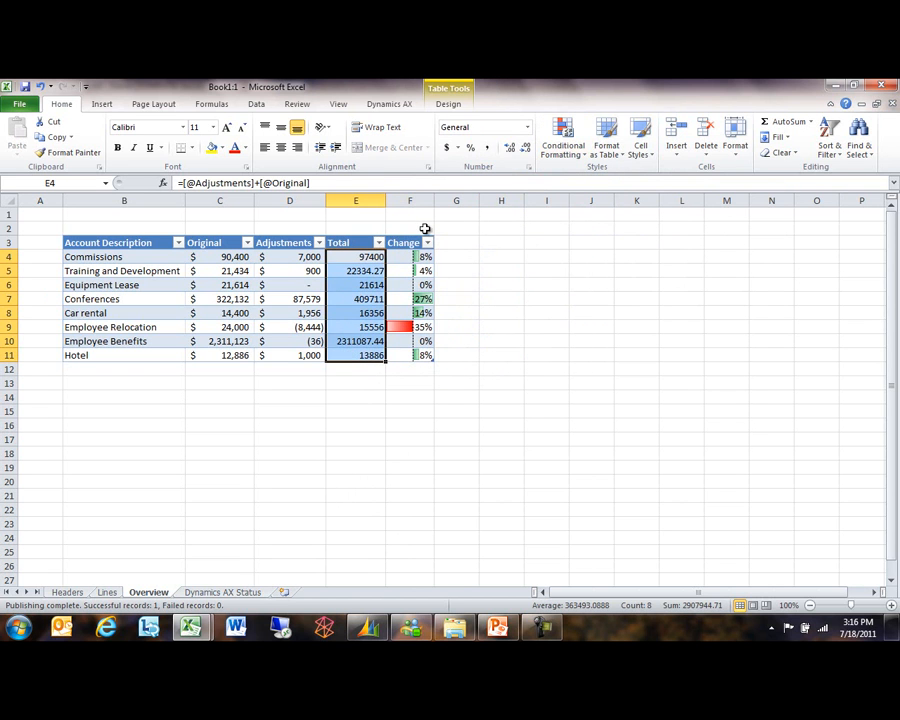
left_click(446, 147)
left_click(525, 147)
left_click(525, 147)
left_click_drag(386, 200, 414, 200)
left_click(535, 284)
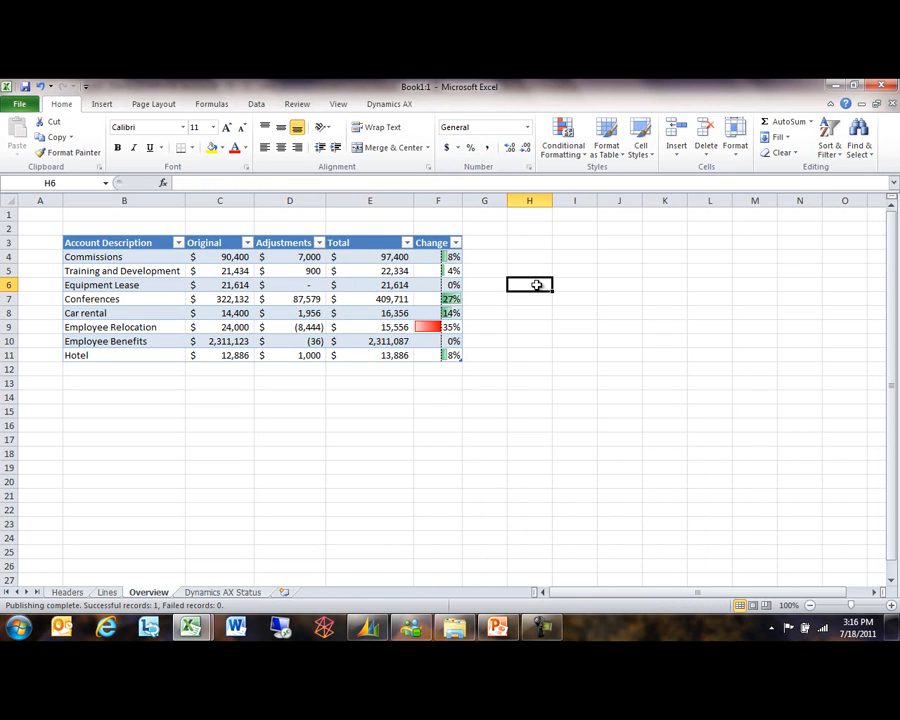
Step: Examine the Original header and the Commissions row's account description, original and adjustment cells in the Overview table
left_click(204, 254)
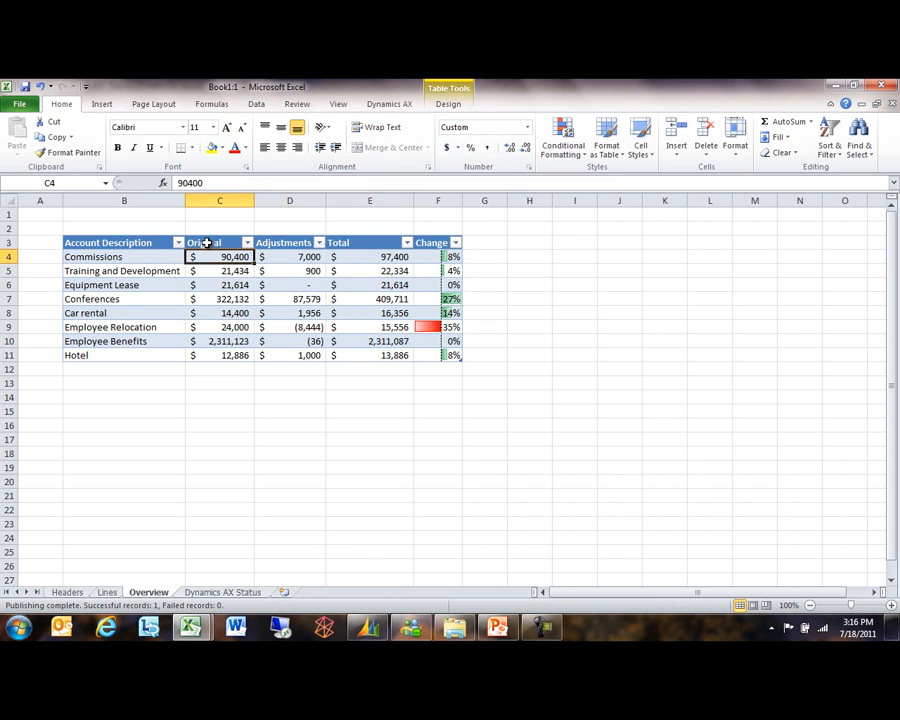
left_click(206, 243)
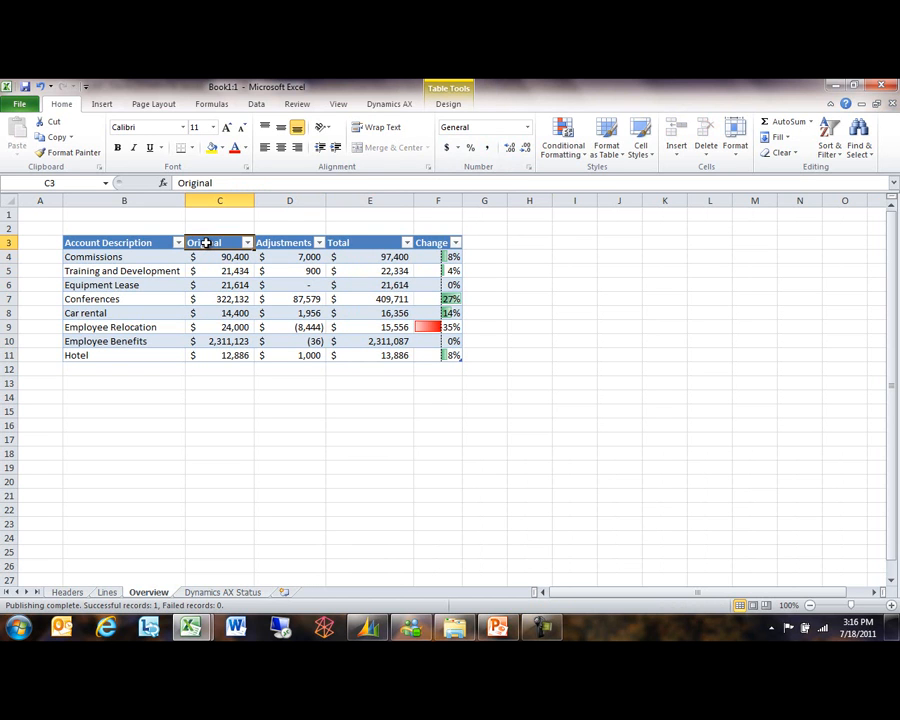
left_click(151, 258)
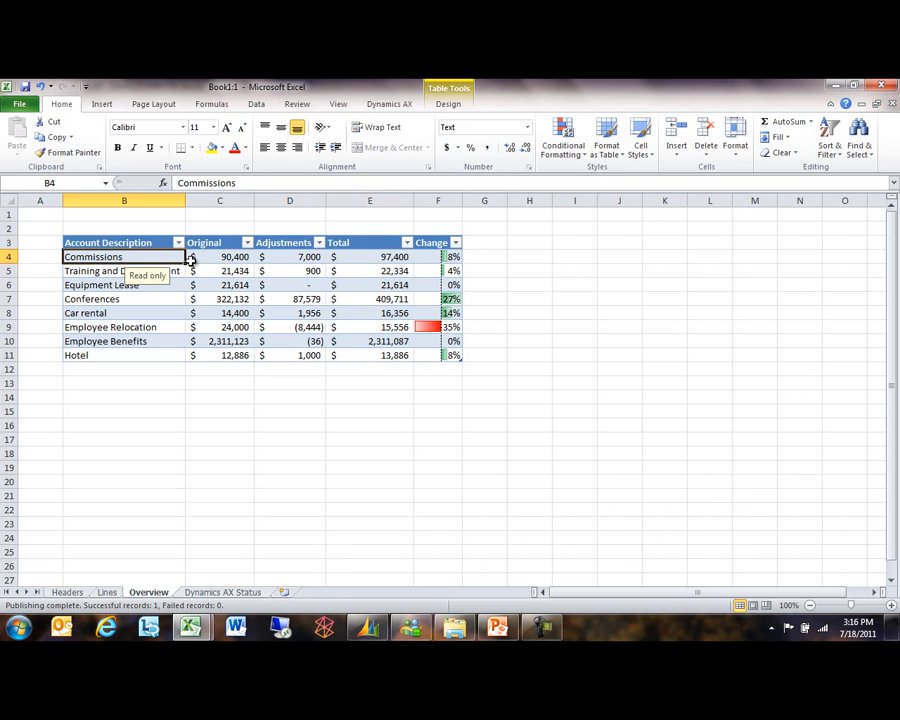
left_click(290, 257)
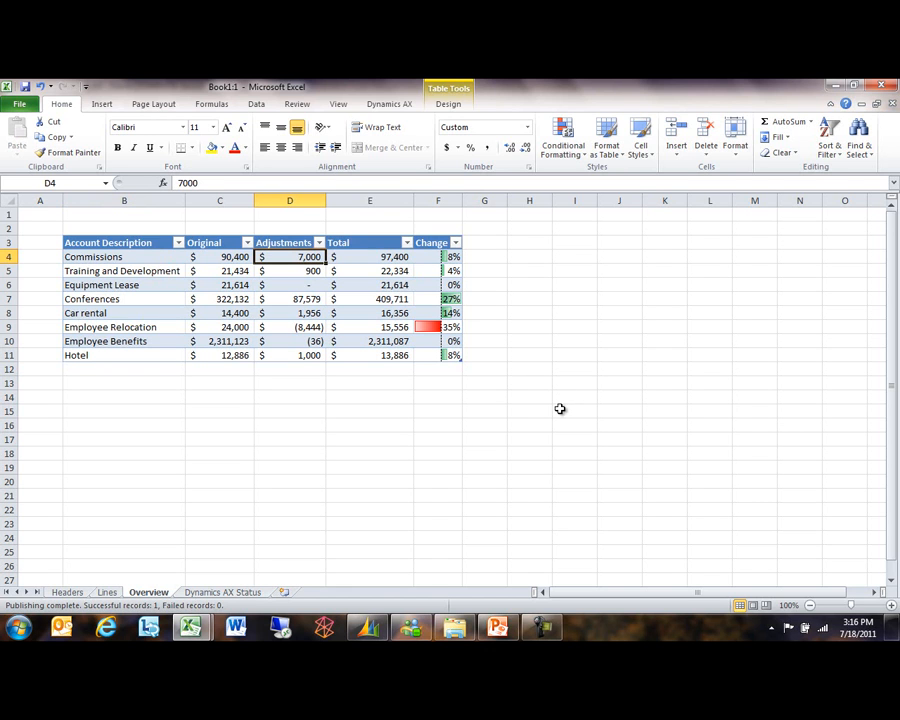
Step: Select the Training and Development adjustment, and look up its budget register entry in Microsoft Dynamics AX with the saved Training filter
left_click(313, 270)
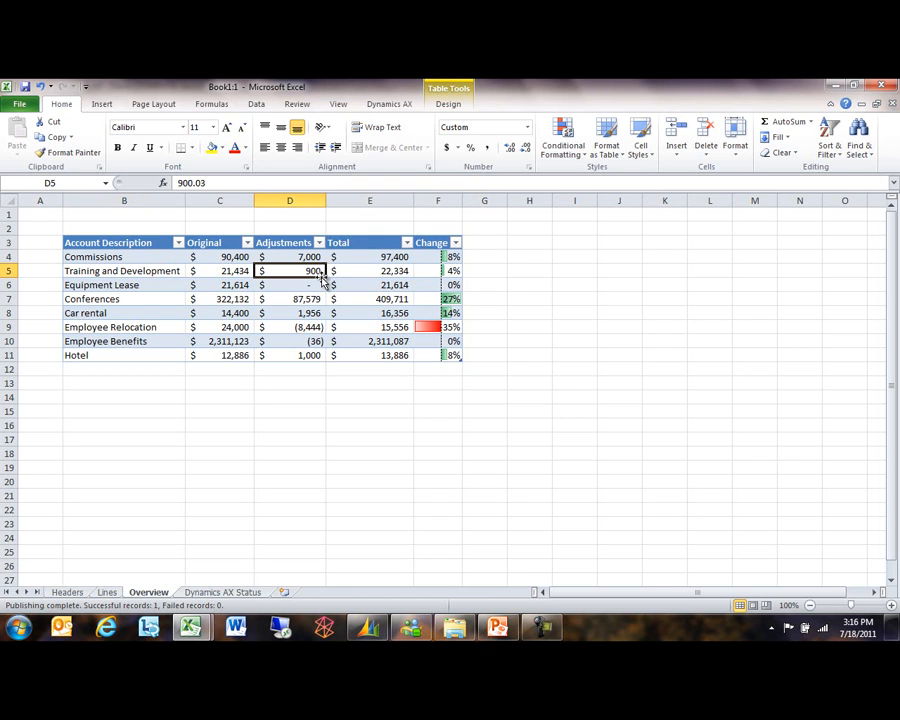
left_click(383, 630)
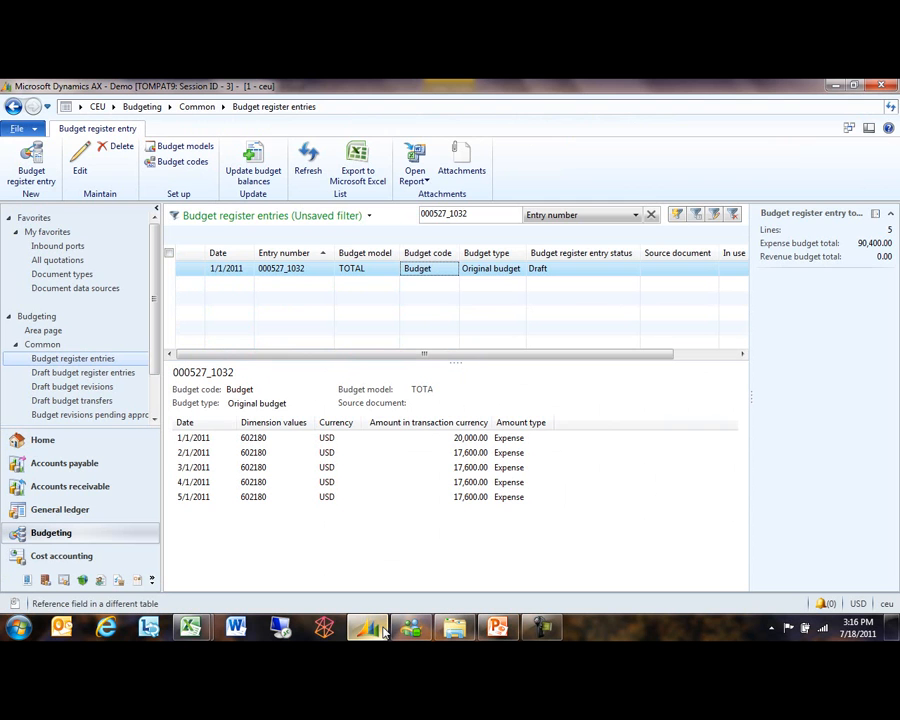
left_click(369, 216)
left_click(308, 249)
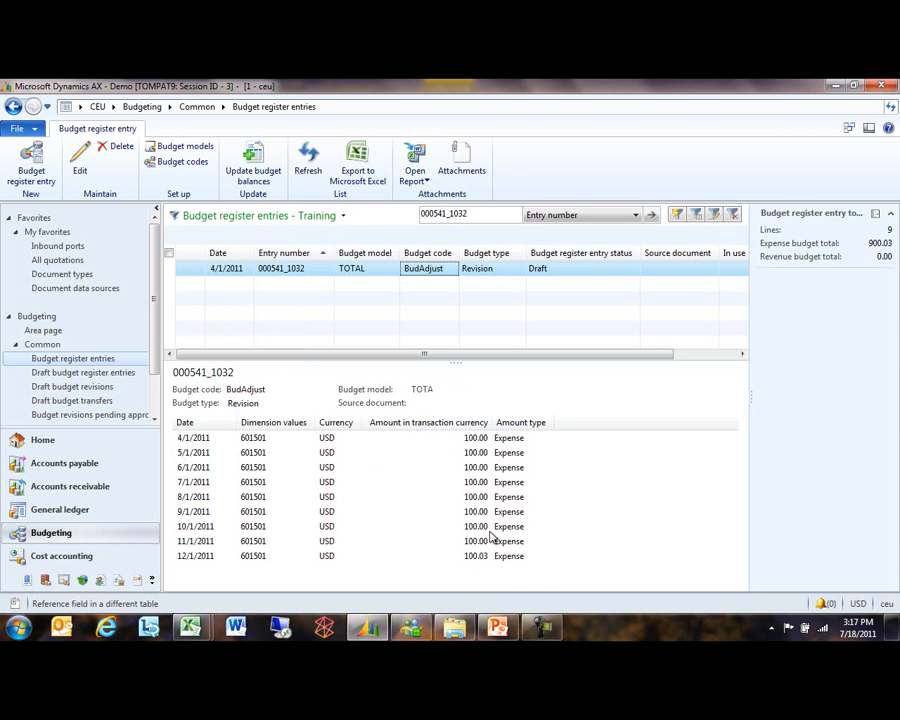
key("alt+Tab")
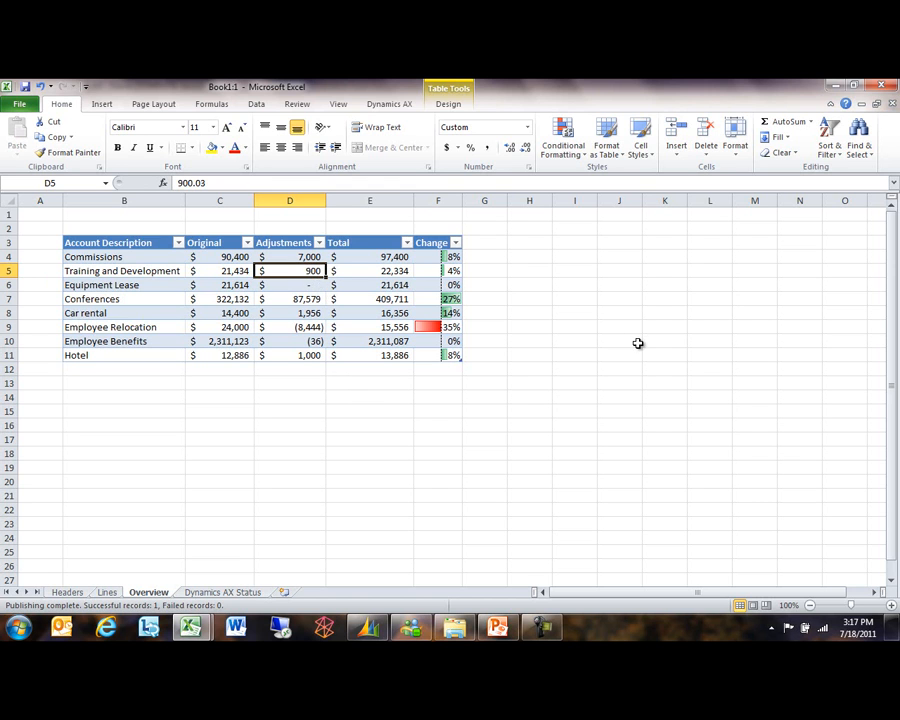
Step: Set the Training and Development adjustment on the Overview sheet to 1800 and publish the data to Dynamics AX
type("18")
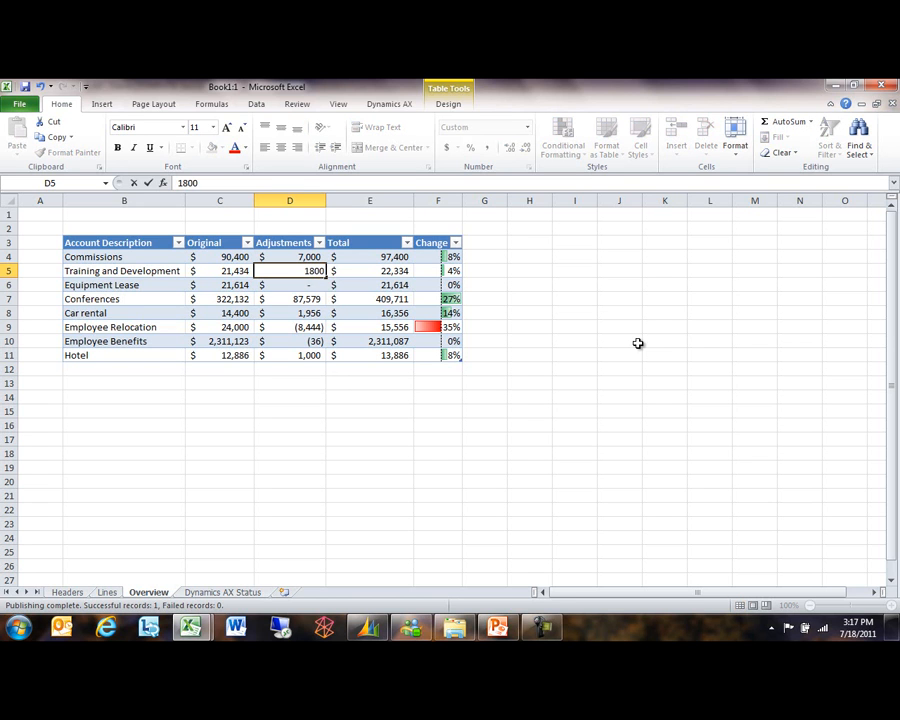
key("Tab")
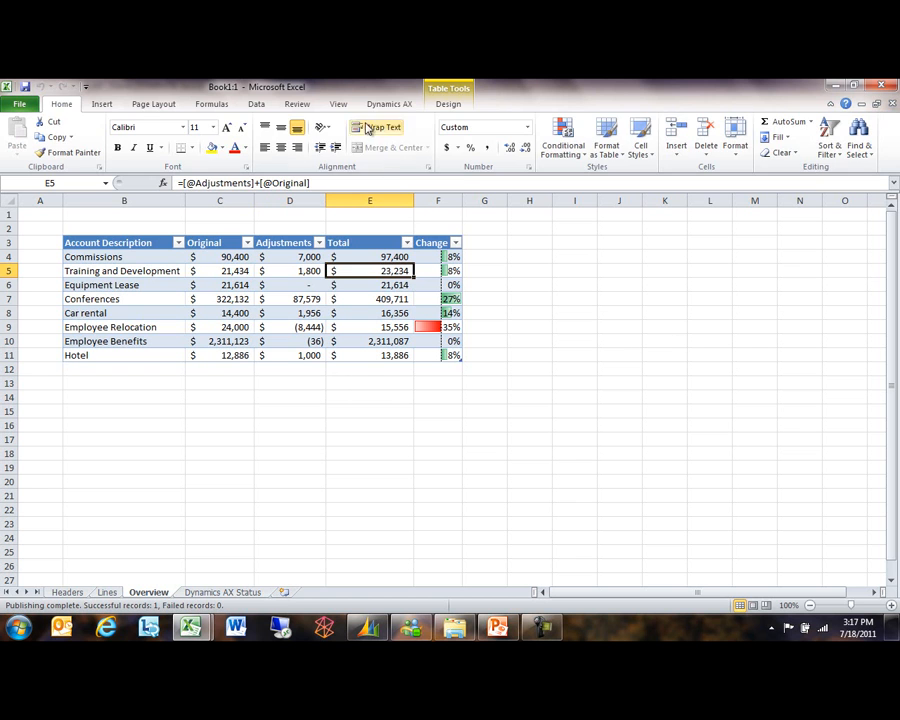
left_click(389, 104)
left_click(231, 130)
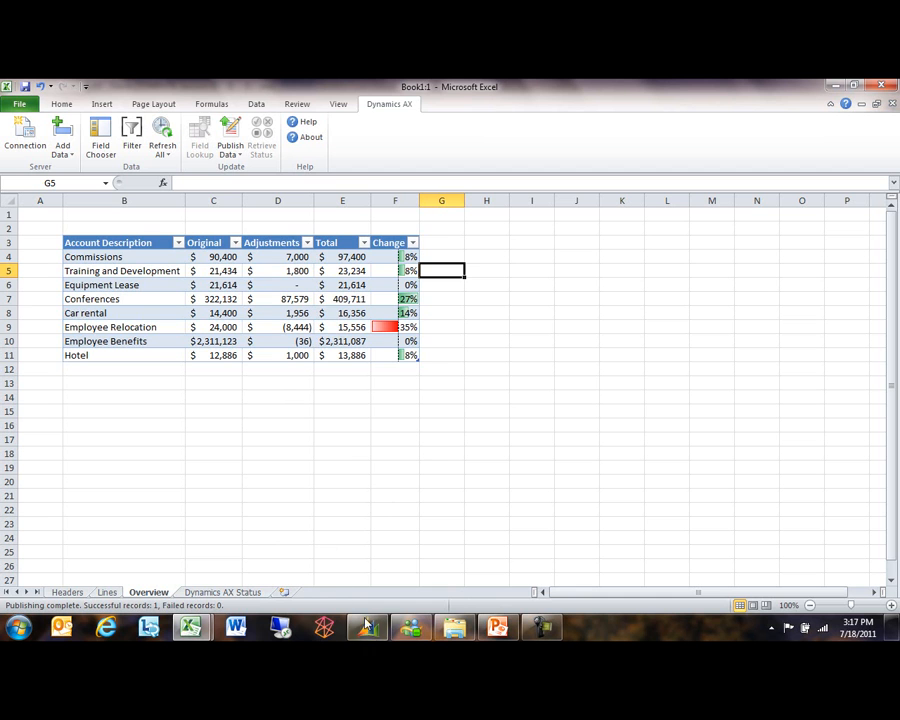
Step: Switch to Microsoft Dynamics AX, refresh the Training budget register entry to check its line amounts, and return to Excel
mouse_move(371, 634)
mouse_move(197, 628)
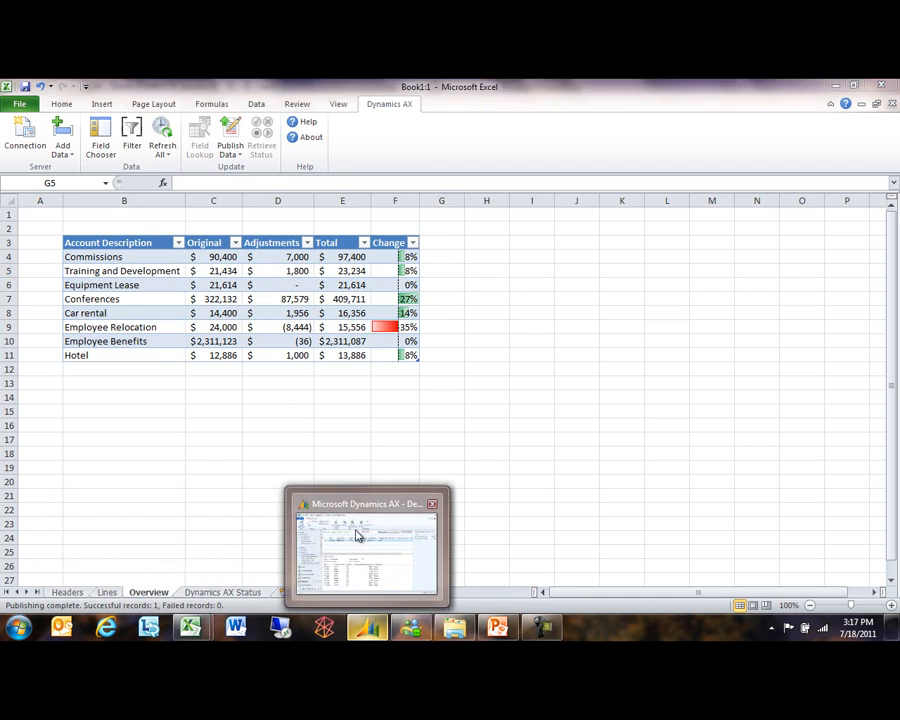
left_click(354, 536)
left_click(312, 163)
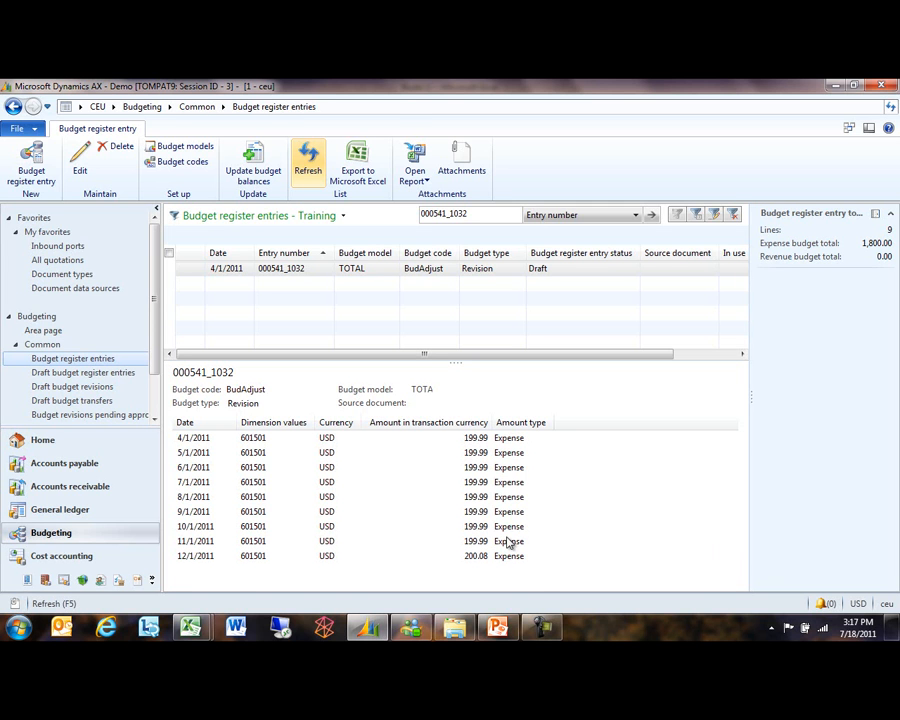
key("alt+Tab")
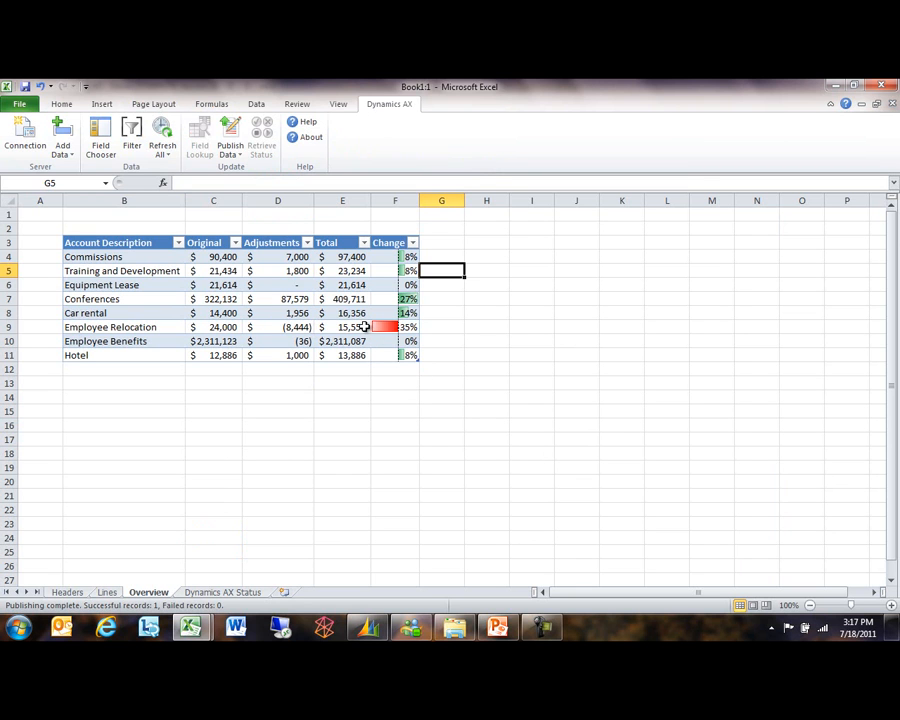
Step: Filter the Lines sheet's Account Descriptions column to show only Training and Development
left_click(107, 592)
left_click(496, 243)
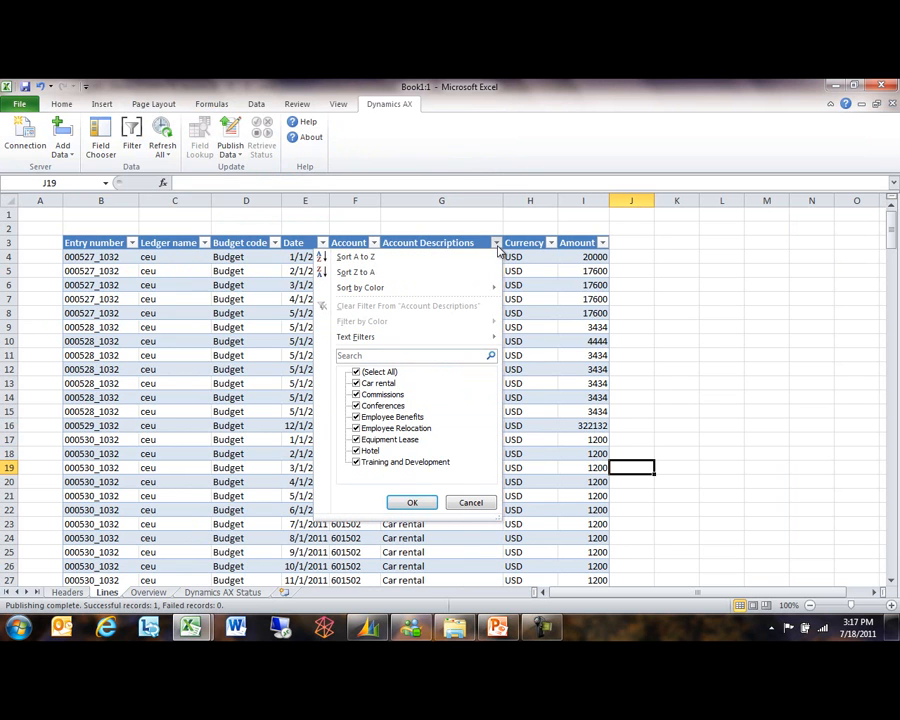
left_click(356, 372)
left_click(356, 462)
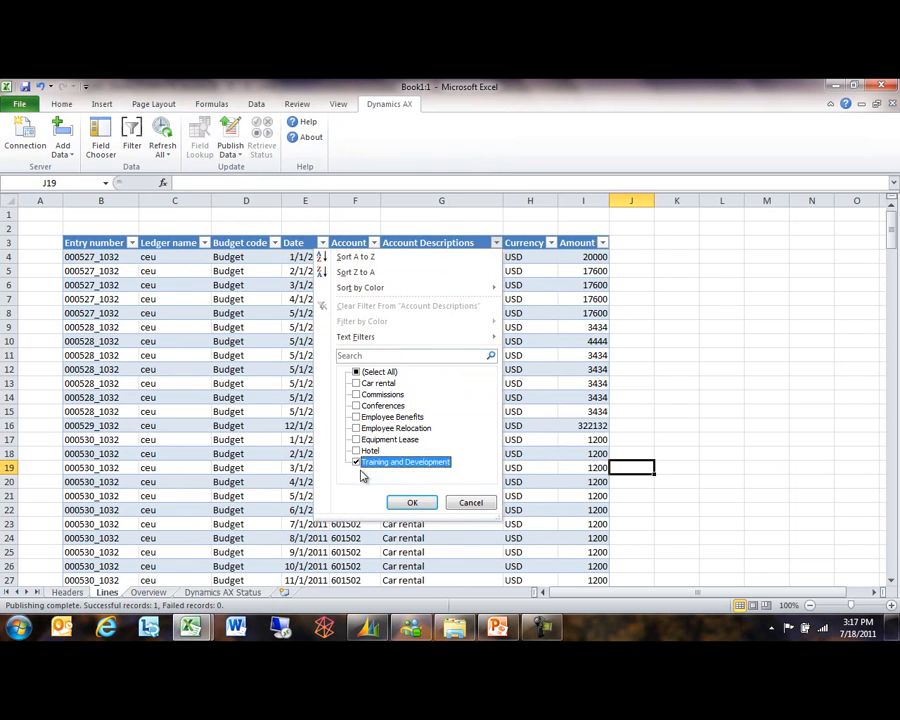
left_click(410, 502)
left_click(661, 487)
Step: Examine the amounts of the Training and Development BudAdjust lines from 4/1/2011 to 12/1/2011
left_click(598, 444)
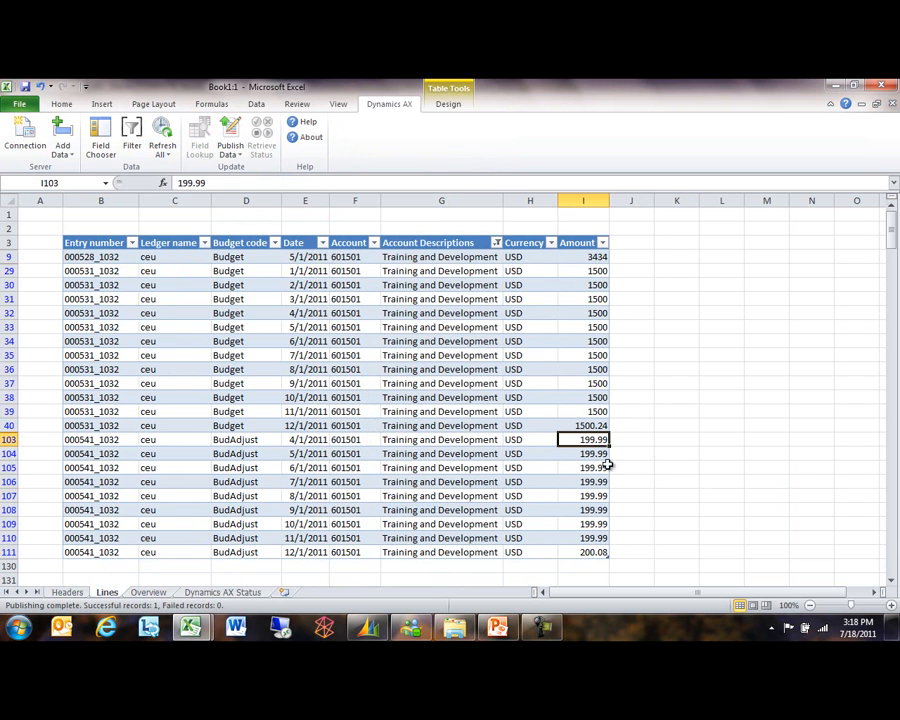
key("Down")
key("Down")
key("Down")
key("Down")
key("Down")
key("Down")
key("Down")
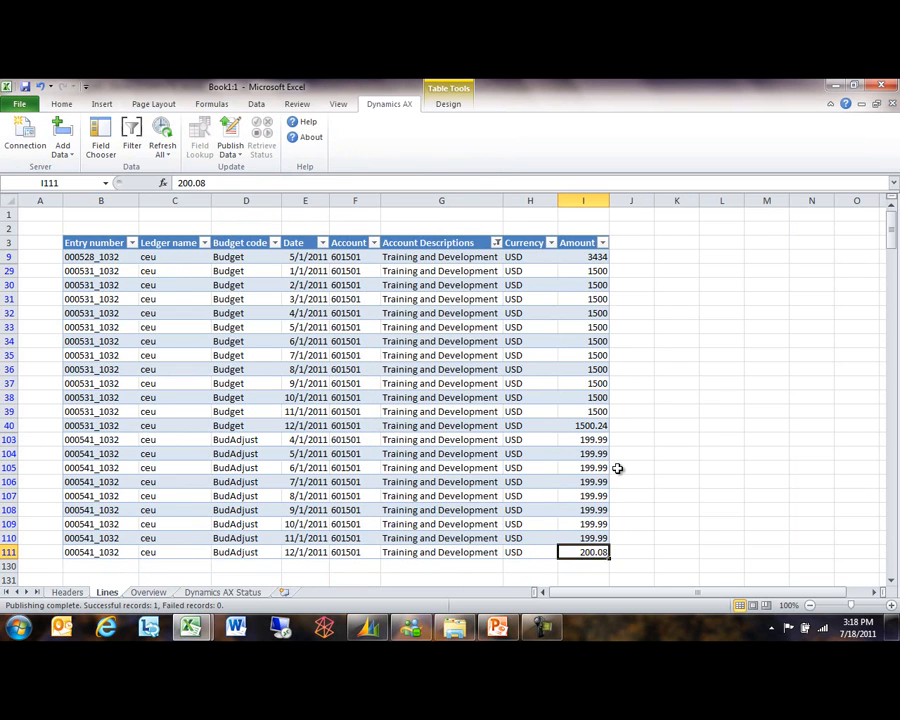
key("Up")
key("Up")
key("Up")
key("Up")
key("Up")
key("Up")
key("Up")
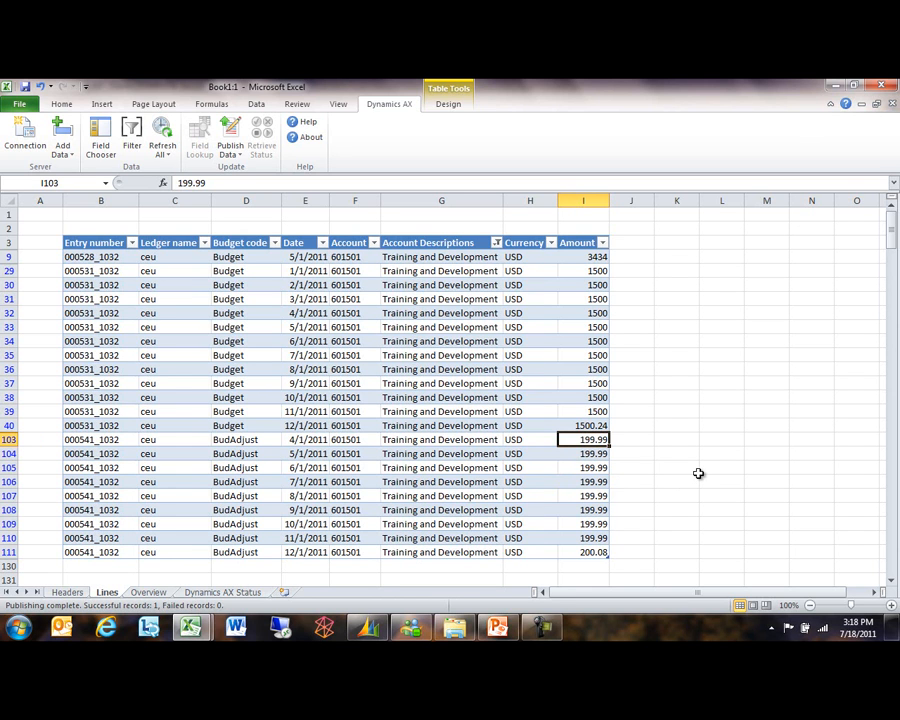
Step: Set the amount of every Training and Development BudAdjust line to 200 and select these amounts to check their sum
type("200")
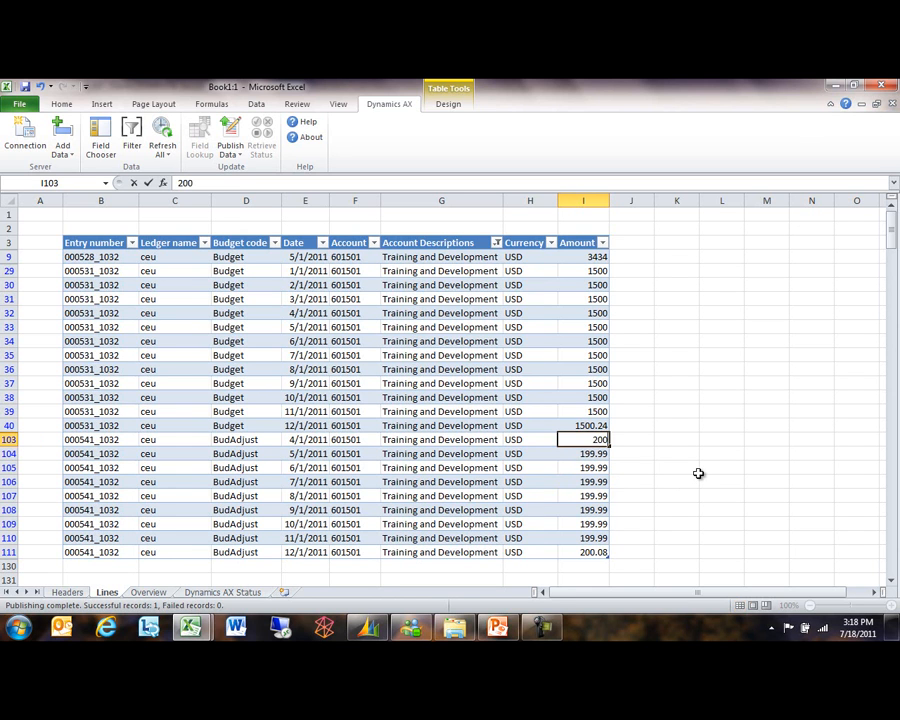
key("Return")
key("Up")
key("ctrl+c")
key("Down")
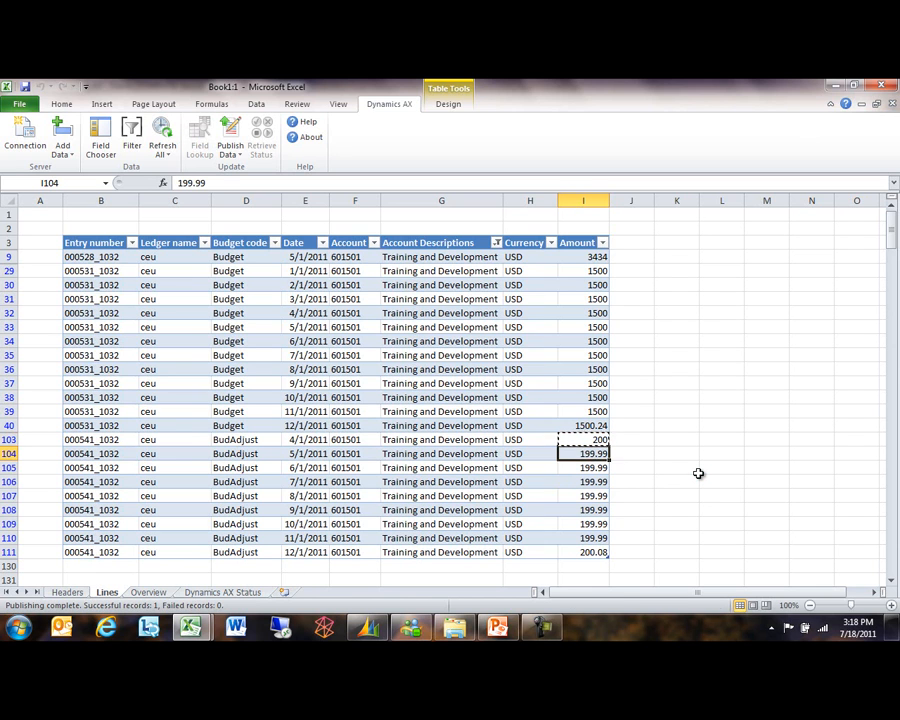
key("shift+Down")
key("shift+Down")
key("shift+Down")
key("shift+Down")
key("shift+Down")
key("shift+Down")
key("ctrl+v")
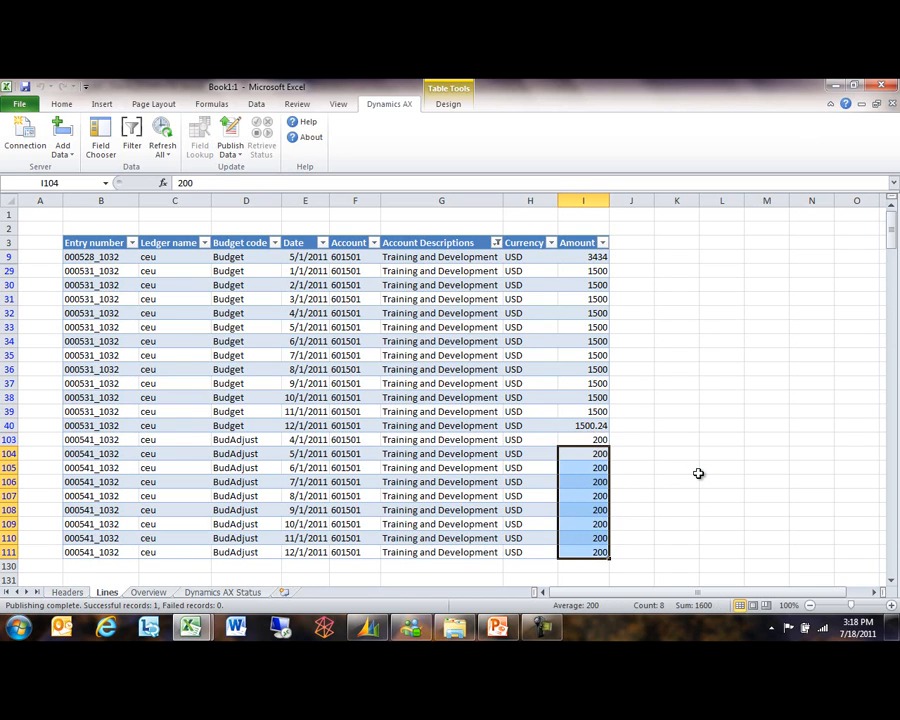
left_click(697, 467)
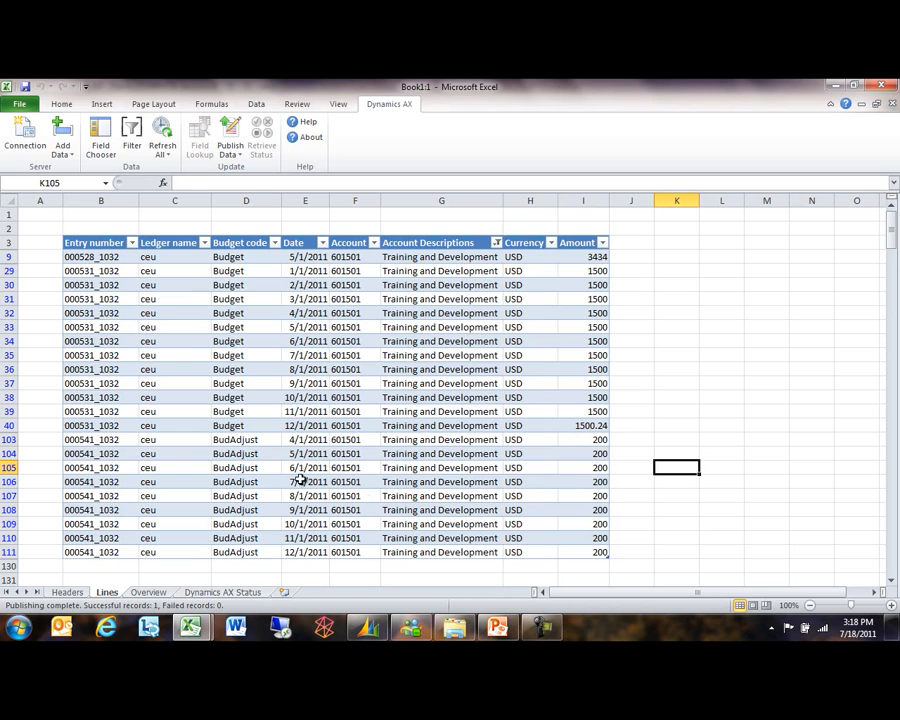
left_click_drag(579, 442, 572, 546)
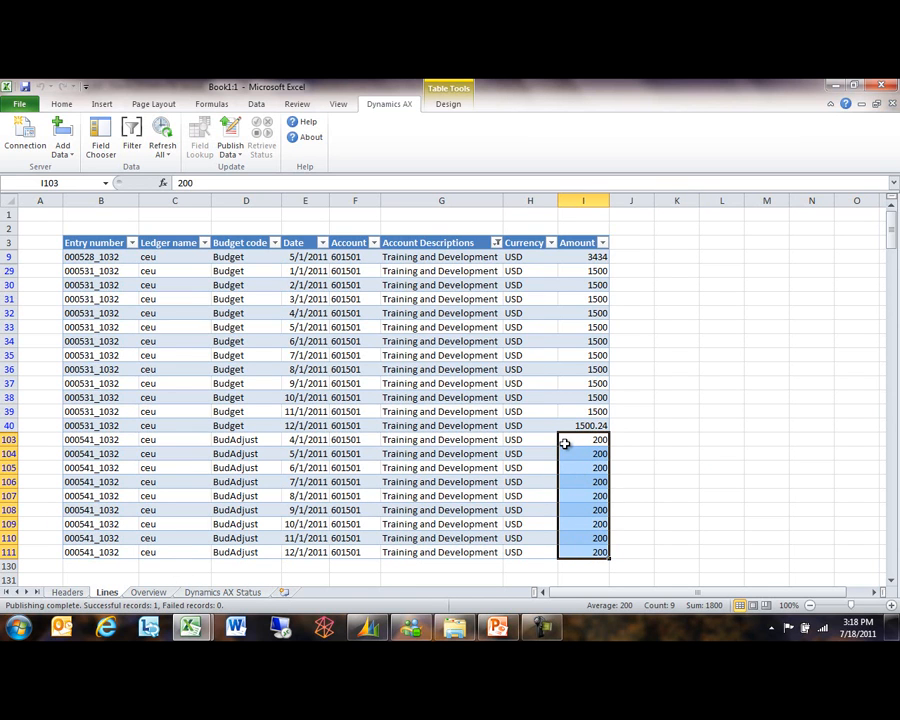
Step: Publish the data from the Overview sheet and check the Training entry's line amounts in Microsoft Dynamics AX
left_click(146, 592)
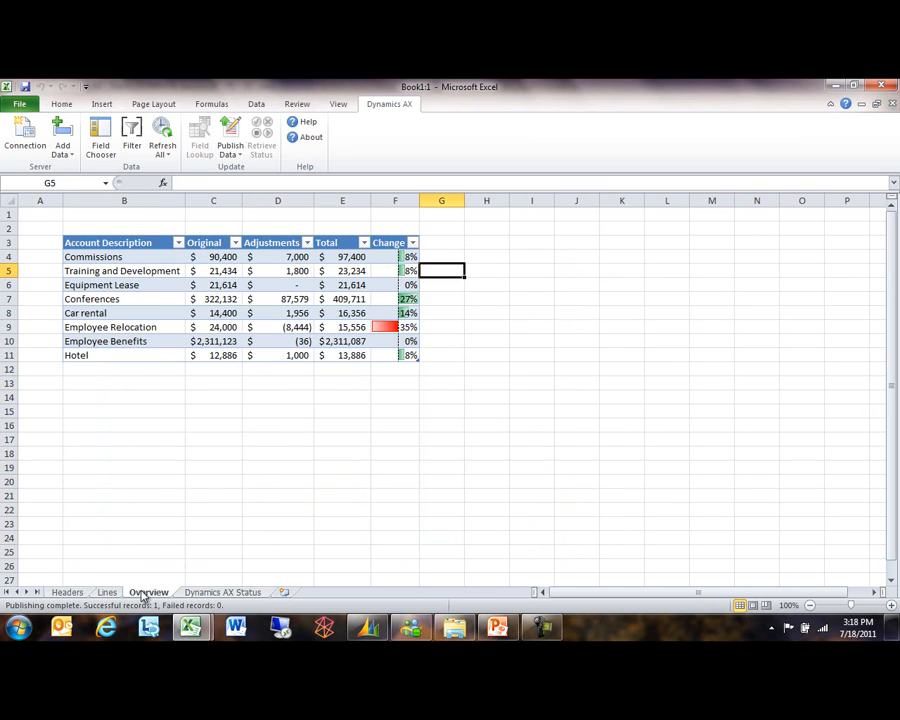
left_click(306, 271)
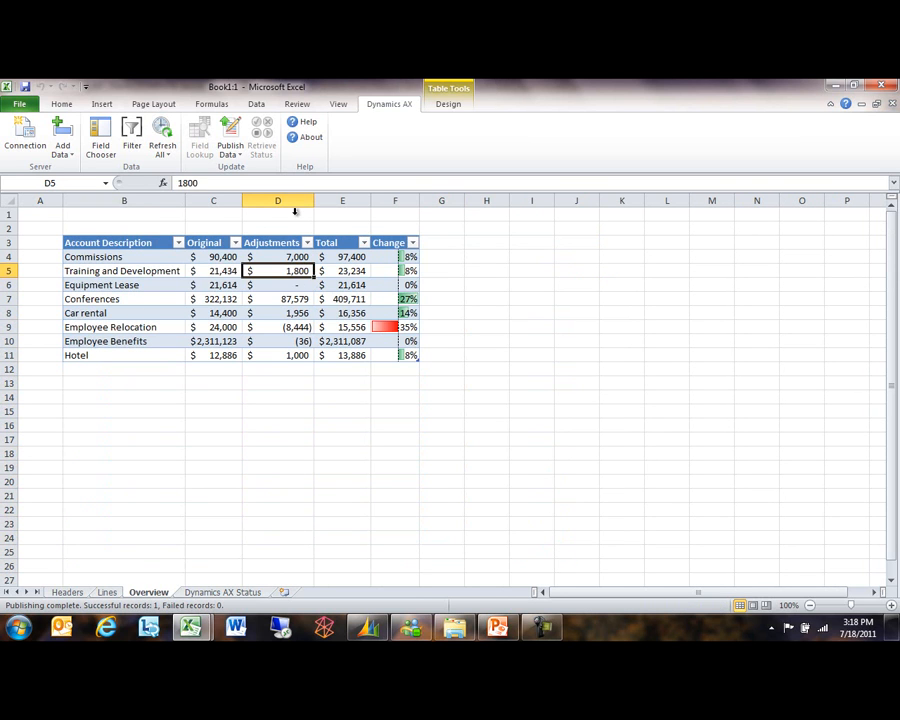
left_click(230, 128)
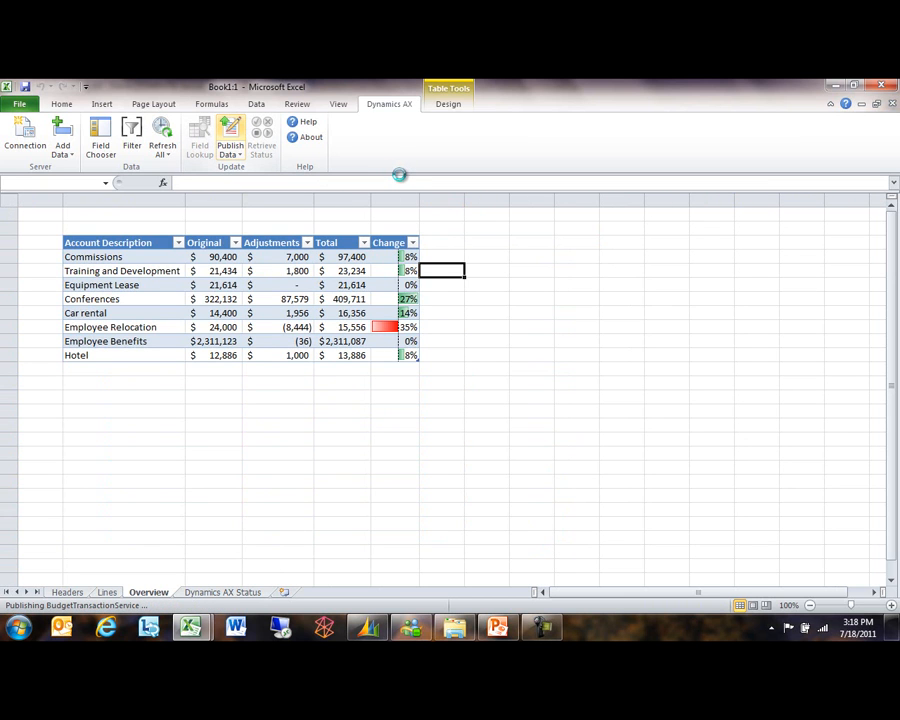
key("alt+Tab")
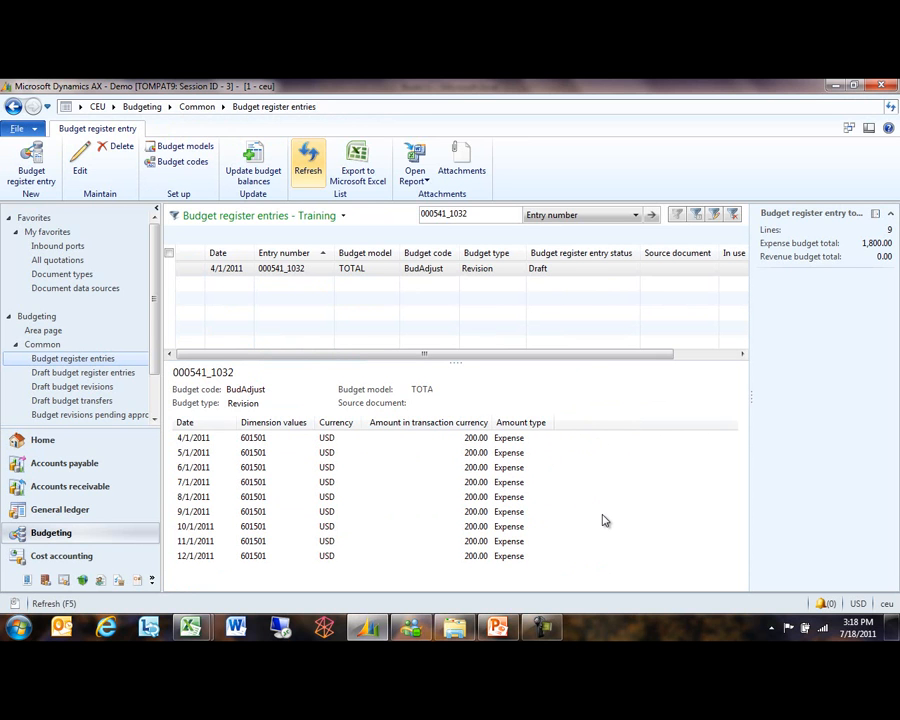
key("alt+Tab")
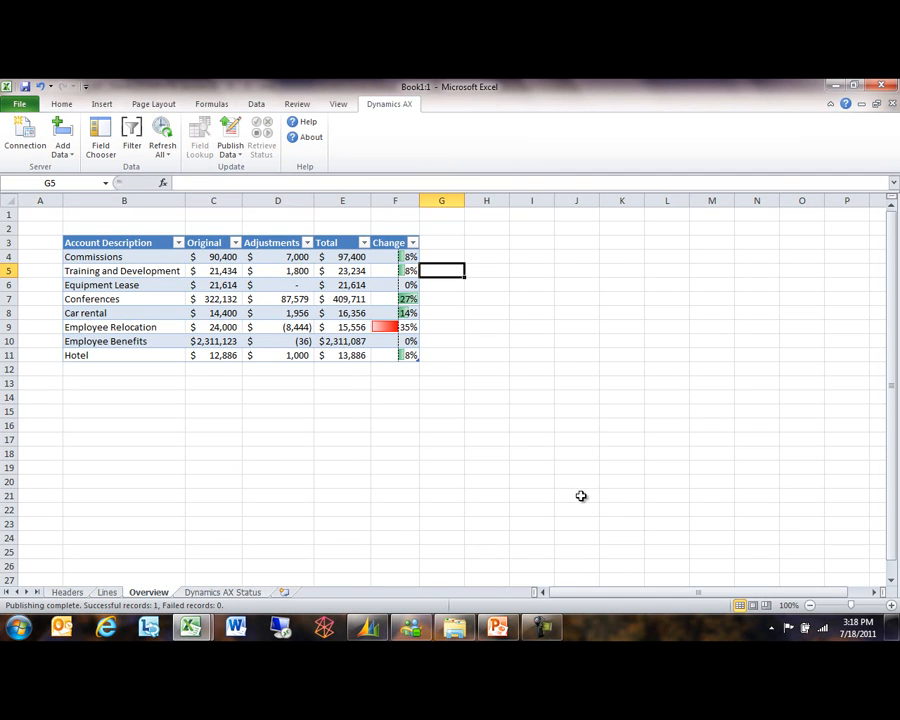
Step: Review the Training and Development lines on the Lines sheet and glance at the Headers sheet
left_click(104, 594)
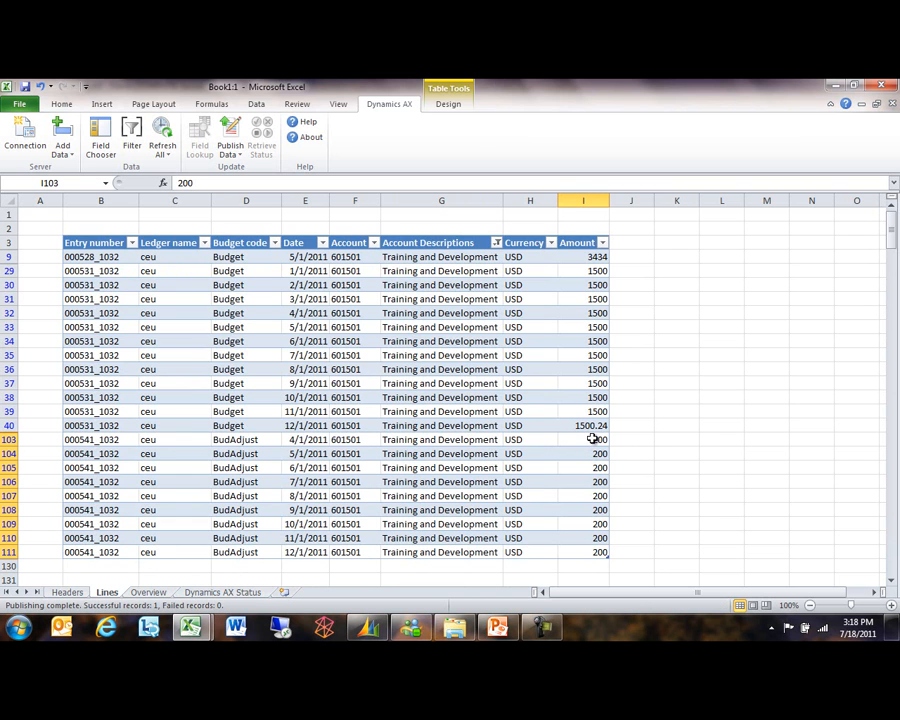
left_click(697, 454)
left_click(598, 441)
left_click(70, 592)
left_click(101, 594)
left_click(424, 512)
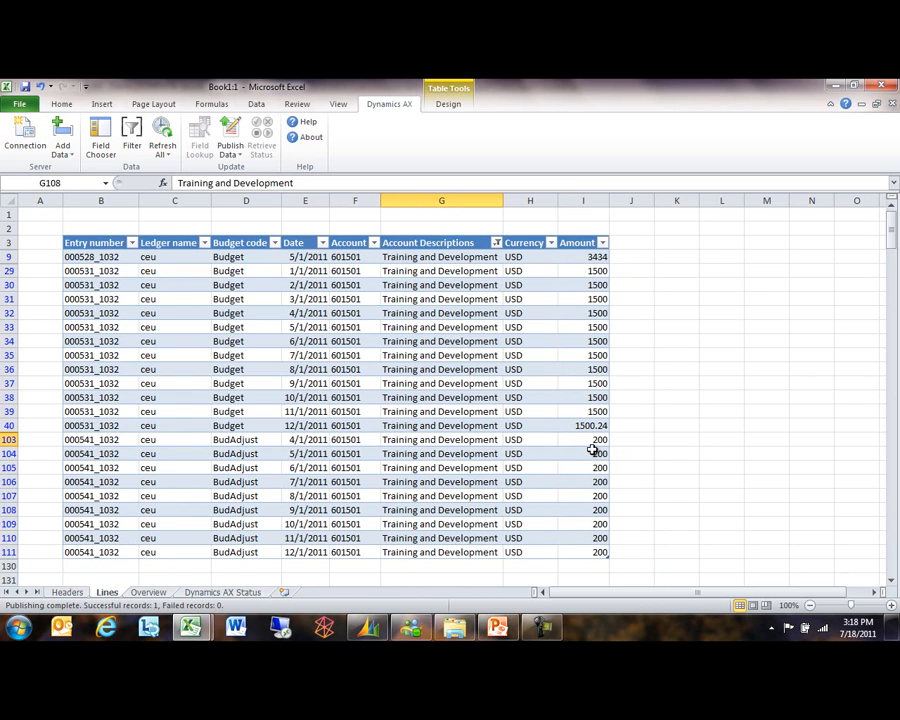
Step: Show all account descriptions again in the Lines table by selecting every value in the Account Descriptions filter
left_click(496, 243)
left_click(357, 372)
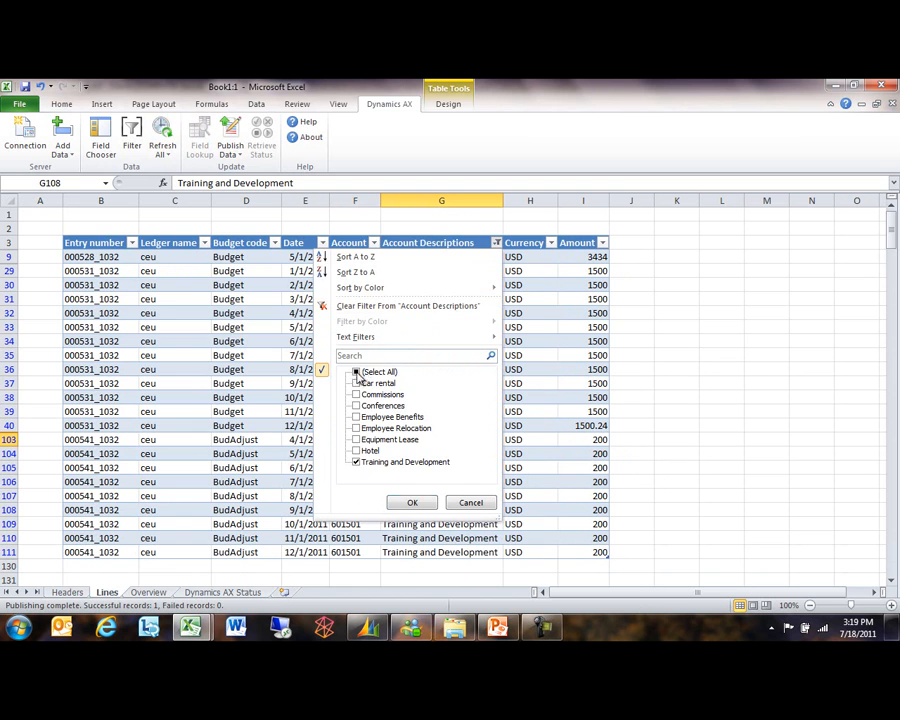
left_click(410, 502)
left_click(690, 492)
Step: Set the amount of the 4/1/2011 Training and Development BudAdjust line to 100
scroll(675, 514, "down", 17)
scroll(646, 522, "down", 14)
scroll(642, 525, "up", 3)
left_click(582, 467)
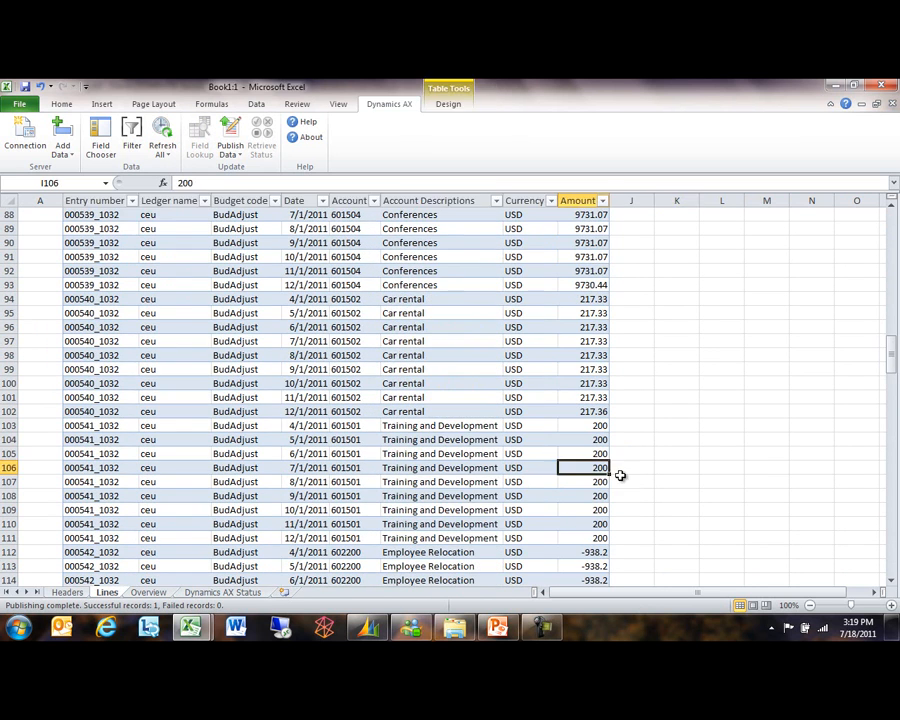
key("Up")
key("Up")
key("Up")
type("100")
key("Left")
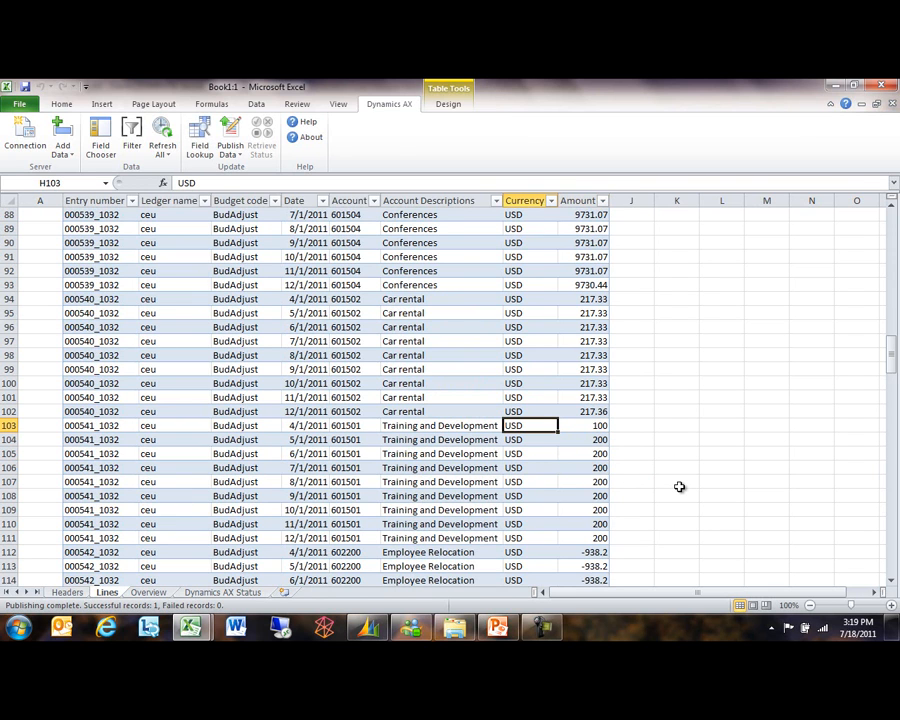
Step: Publish the data from the Overview sheet, refresh the Training entry in Microsoft Dynamics AX to check its lines, and return to Excel
left_click(148, 592)
left_click(282, 271)
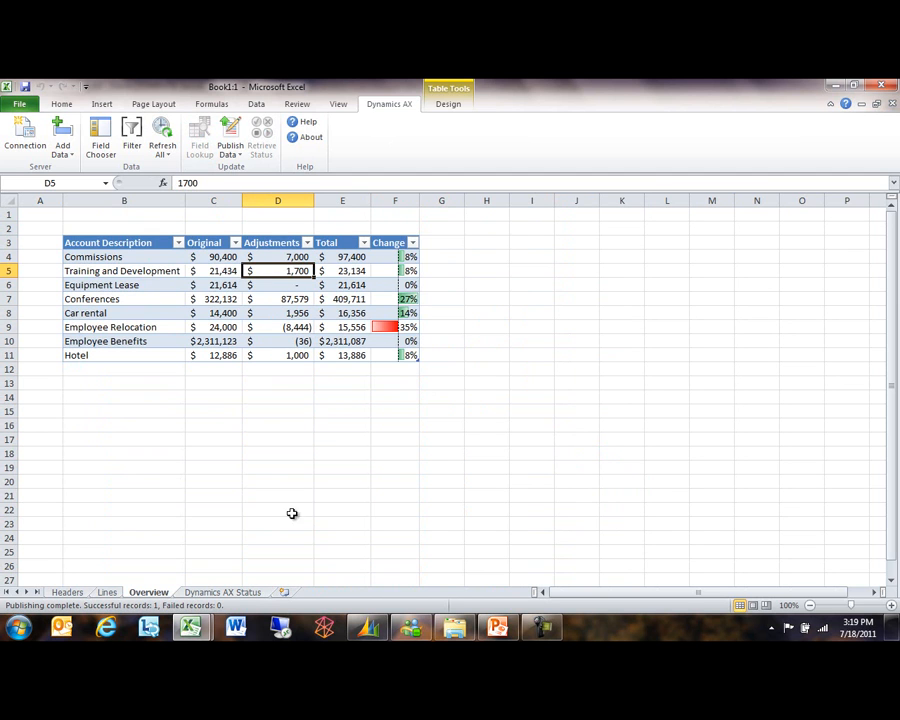
left_click(230, 162)
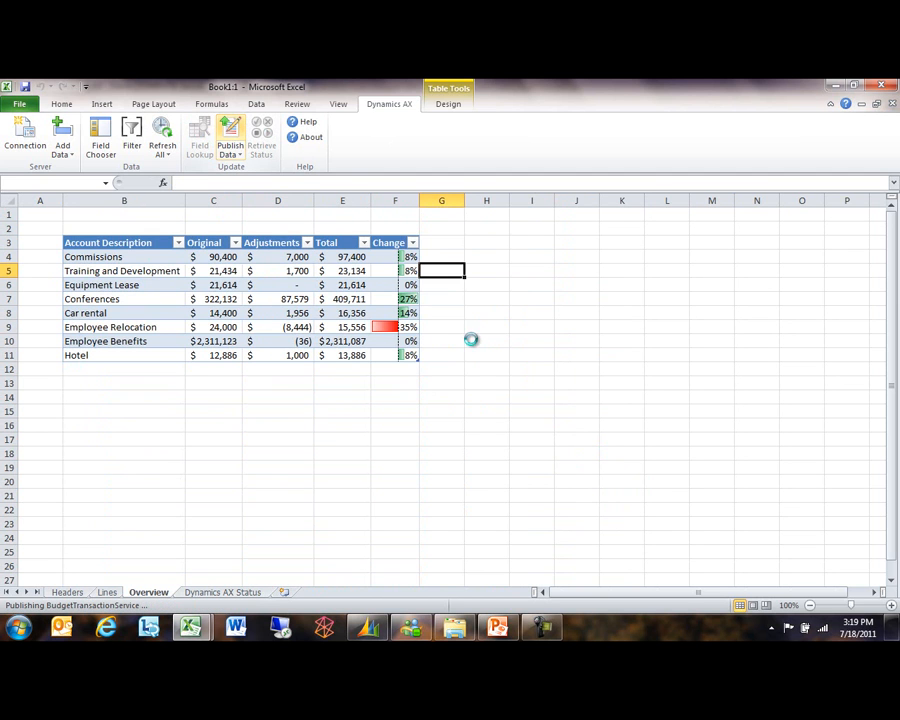
key("alt+Tab")
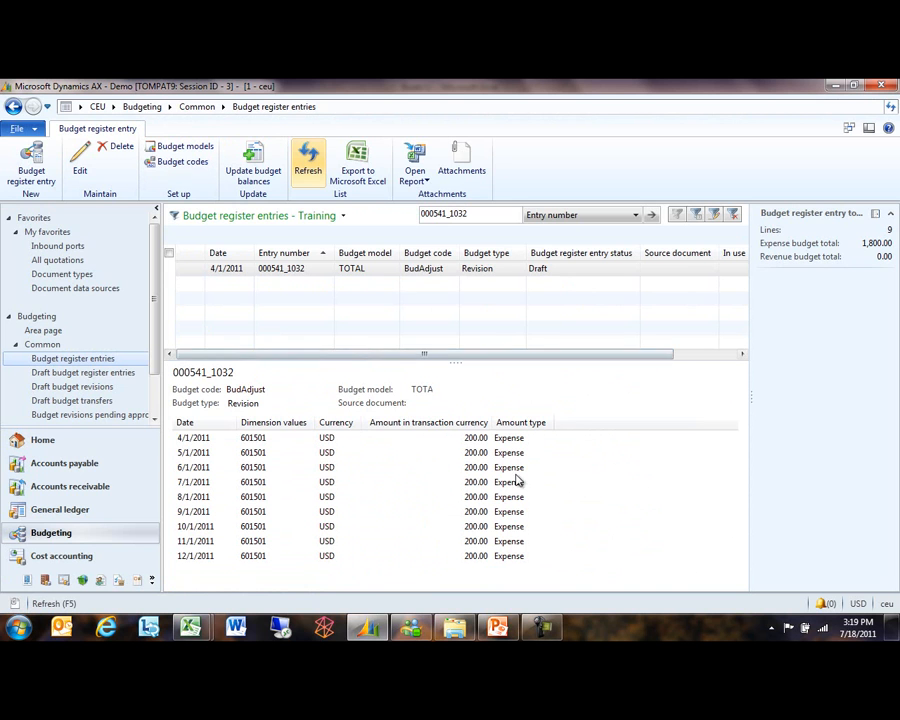
key("F5")
key("alt+Tab")
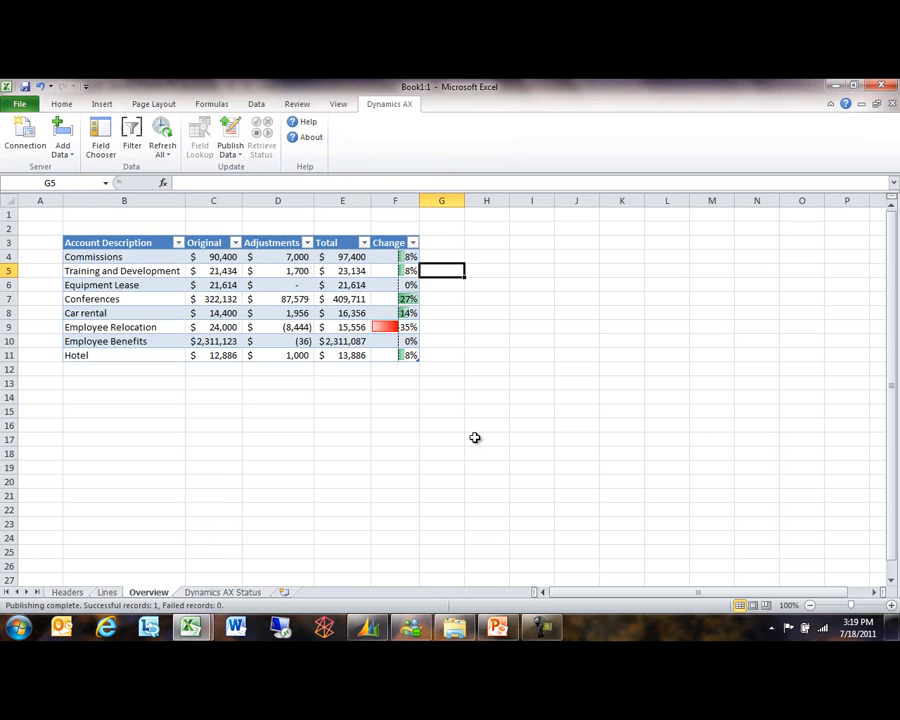
Step: Set the Training and Development adjustment on the Overview sheet to 3400
left_click(292, 271)
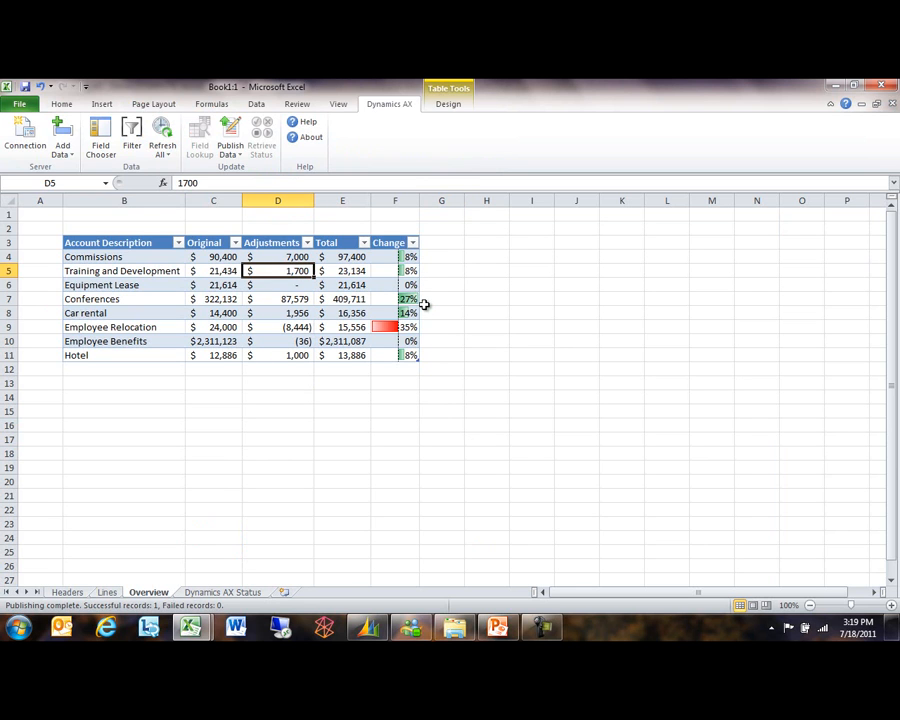
type("21")
key("BackSpace")
key("BackSpace")
type("34000")
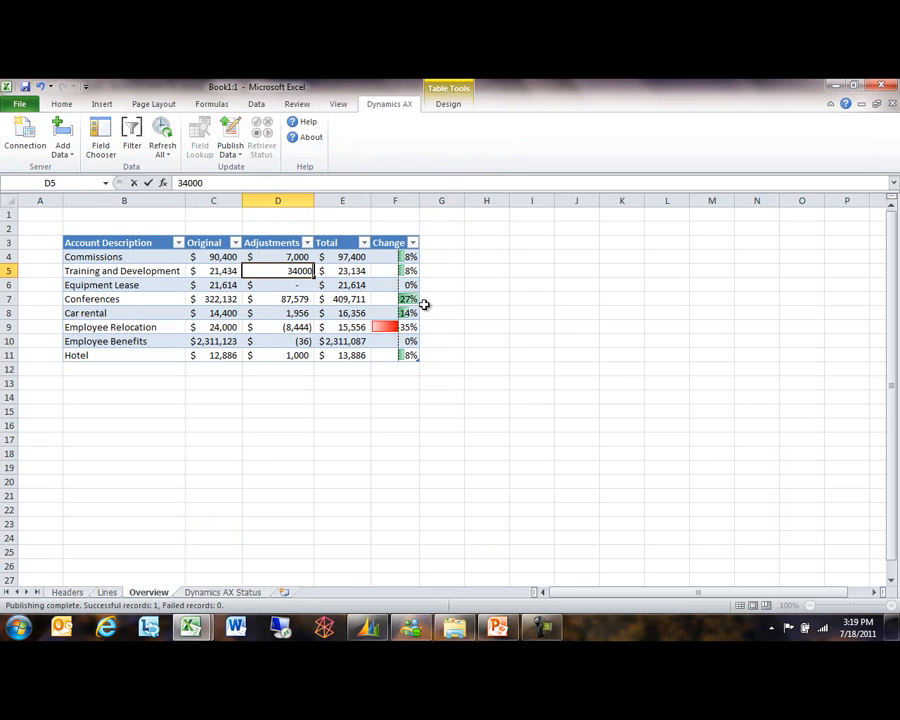
key("BackSpace")
key("Left")
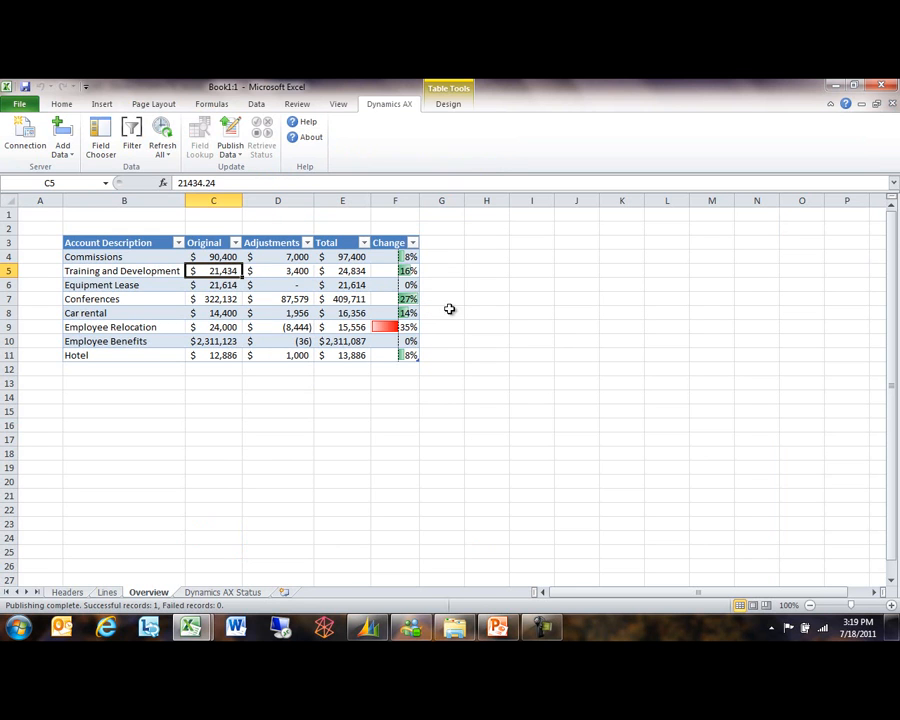
Step: Publish the changed adjustment, refresh the Training entry in Microsoft Dynamics AX to check its line amounts, and return to the Overview sheet
left_click(238, 136)
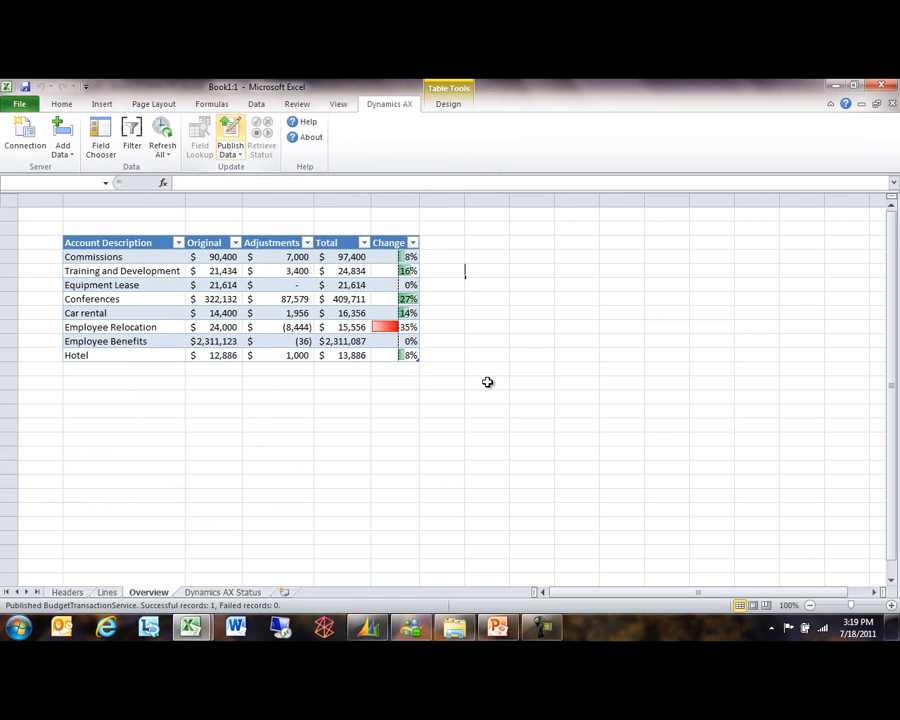
key("alt+Tab")
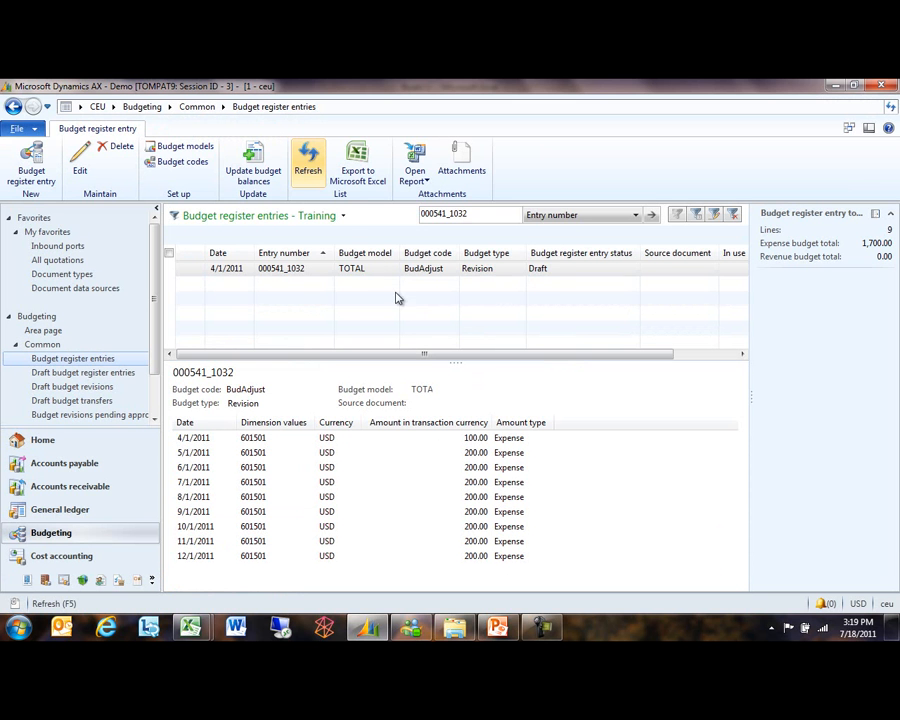
left_click(310, 165)
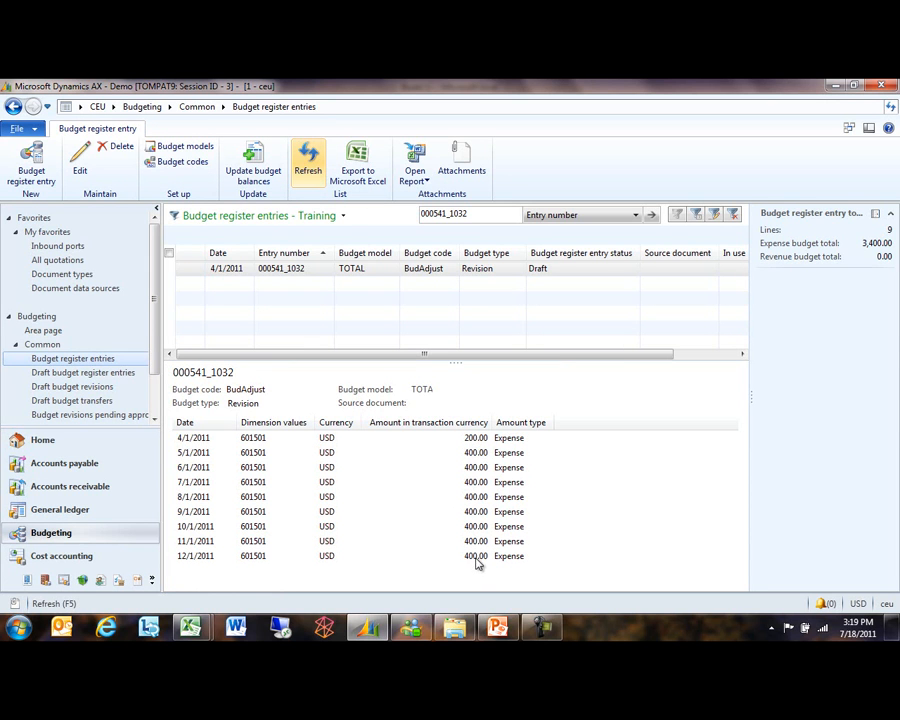
left_click(834, 86)
left_click(527, 314)
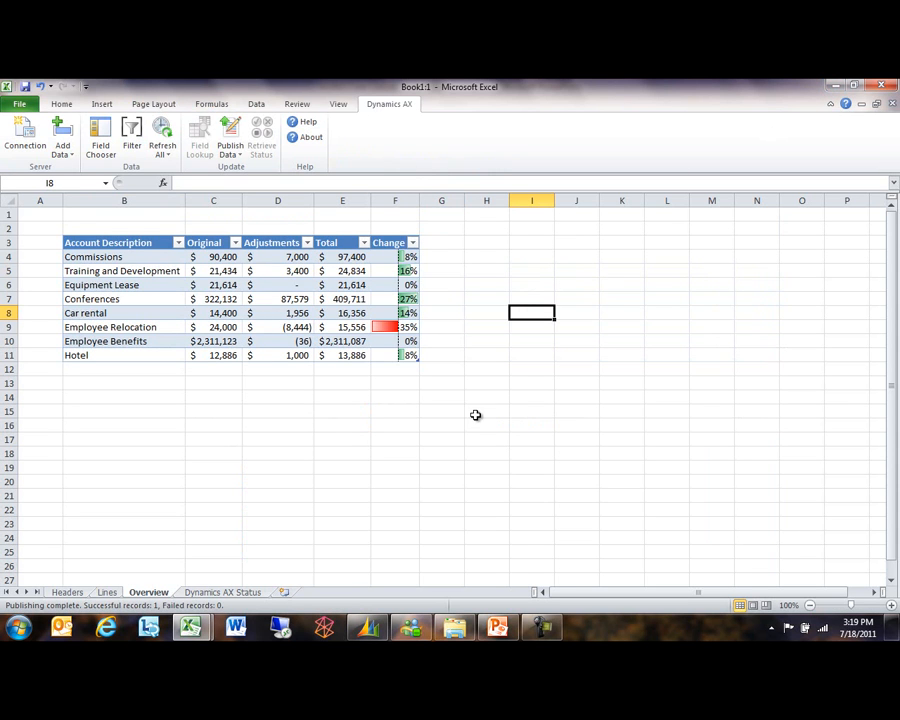
Step: Review the Commissions amounts on the Overview sheet and the Training and Development BudAdjust amounts on the Lines sheet, ending on Overview
left_click(229, 258)
left_click(263, 257)
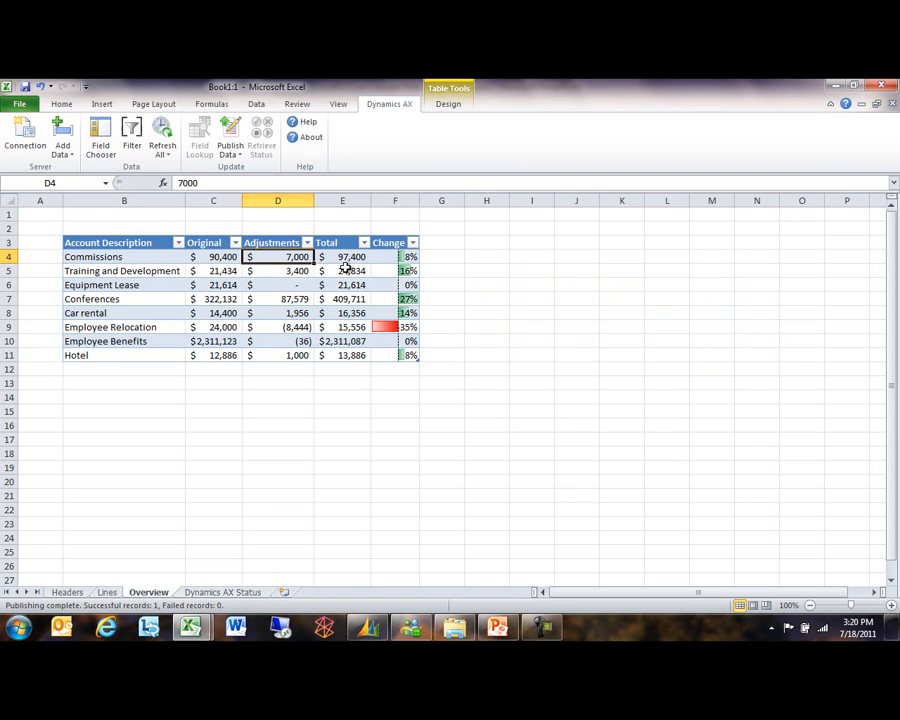
left_click(106, 592)
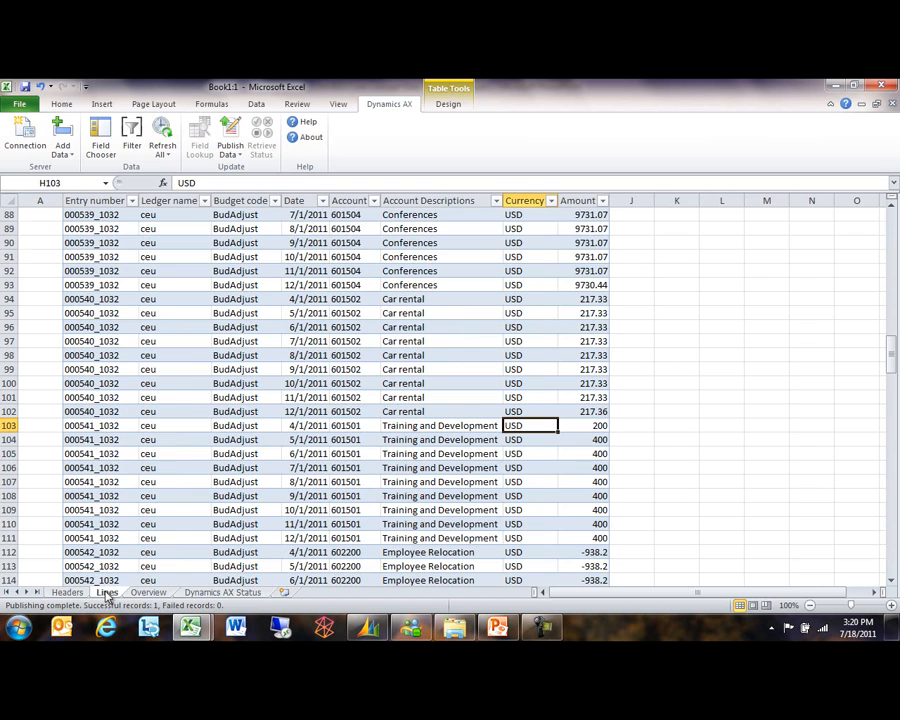
left_click(688, 424)
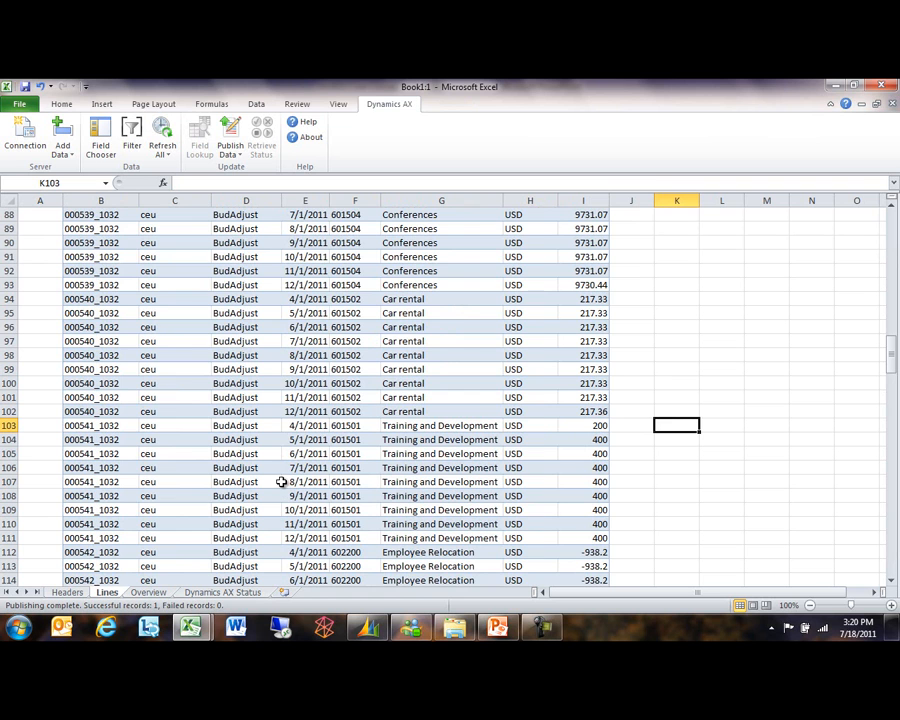
left_click(147, 593)
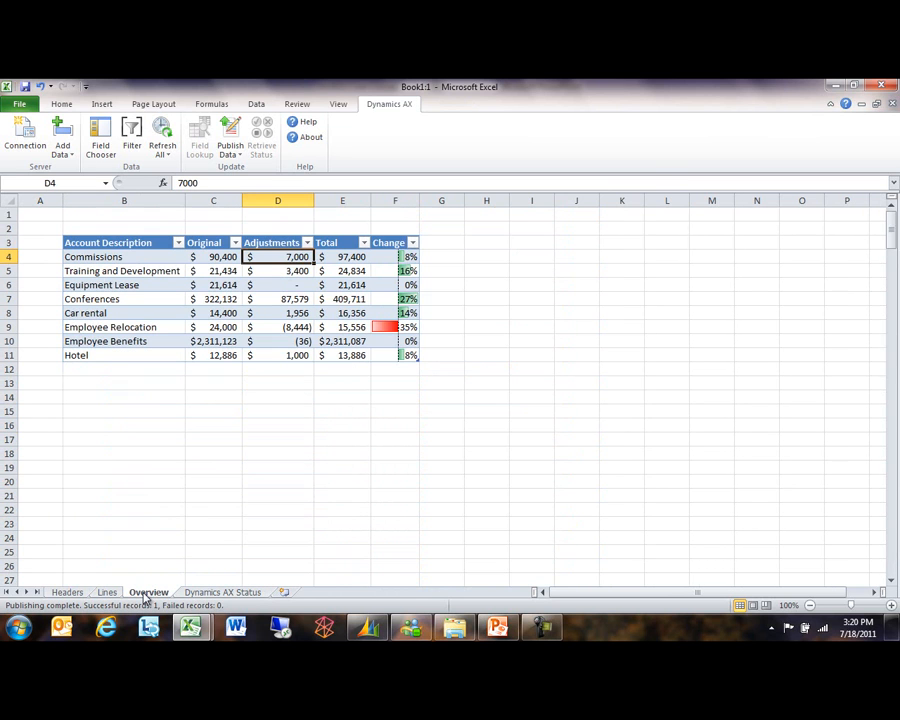
left_click(621, 384)
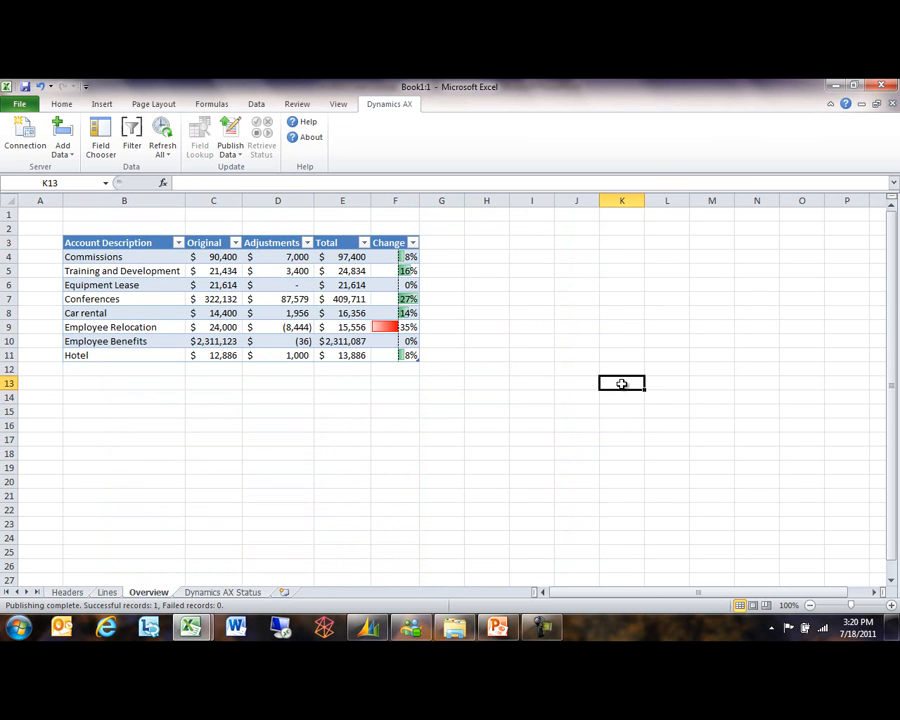